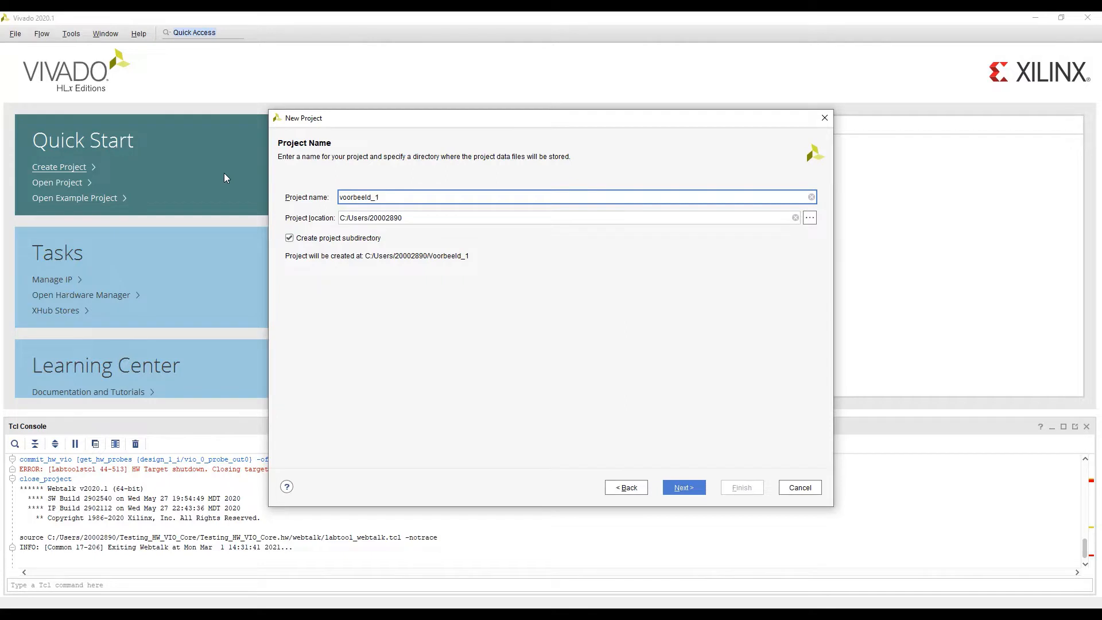
# Step: Name the new project voorbeeld_666 and keep it an RTL project without specifying sources
pyautogui.press('Return')
pyautogui.click(553, 334)
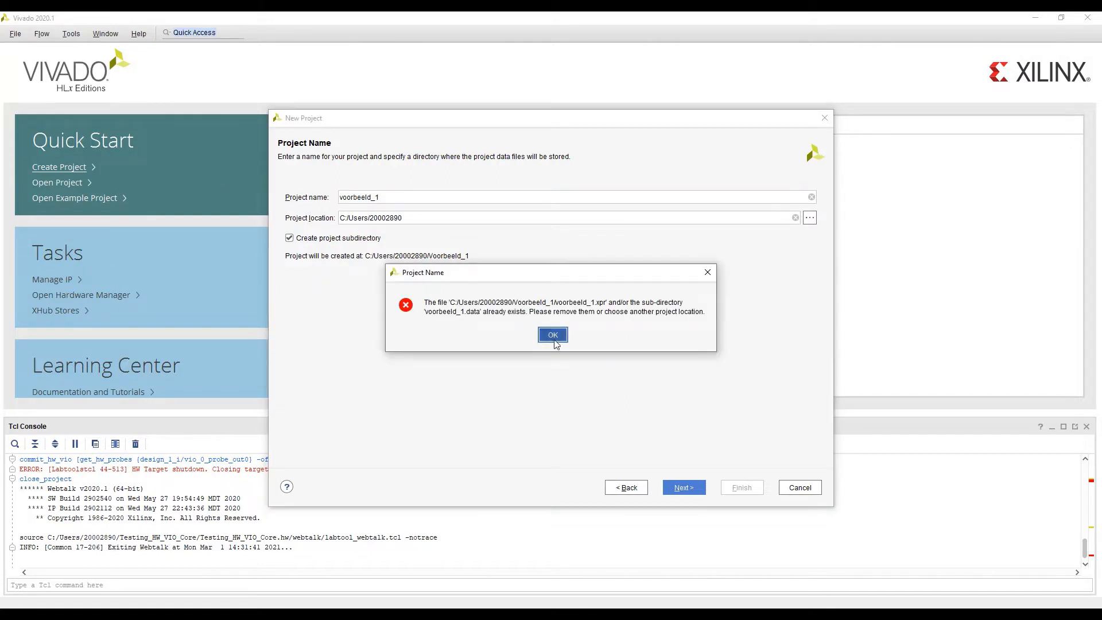
pyautogui.write('666')
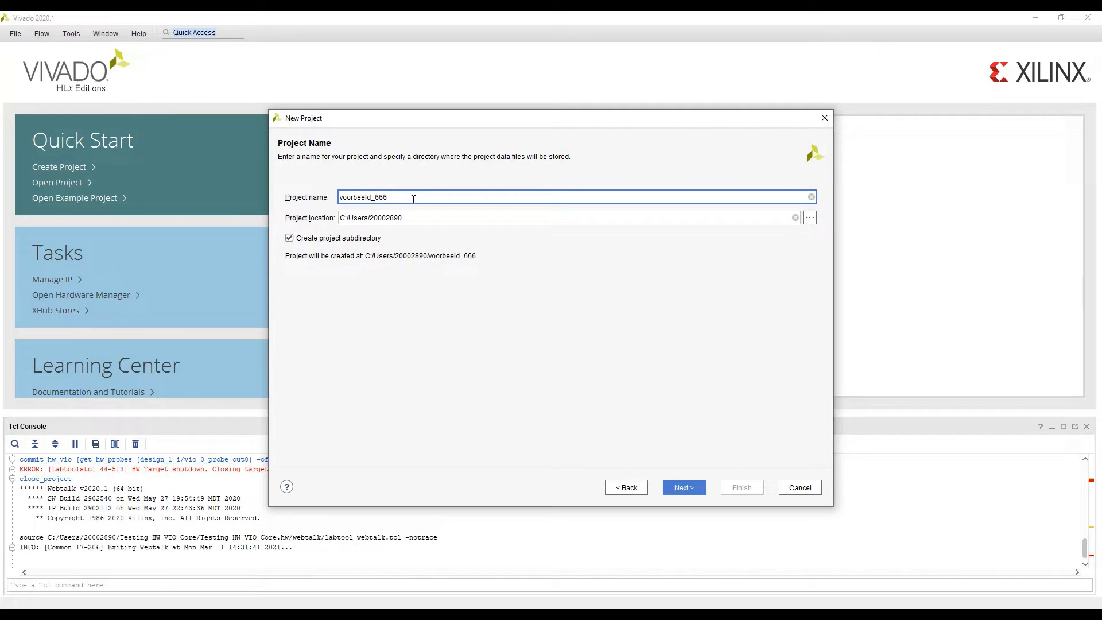
pyautogui.click(686, 488)
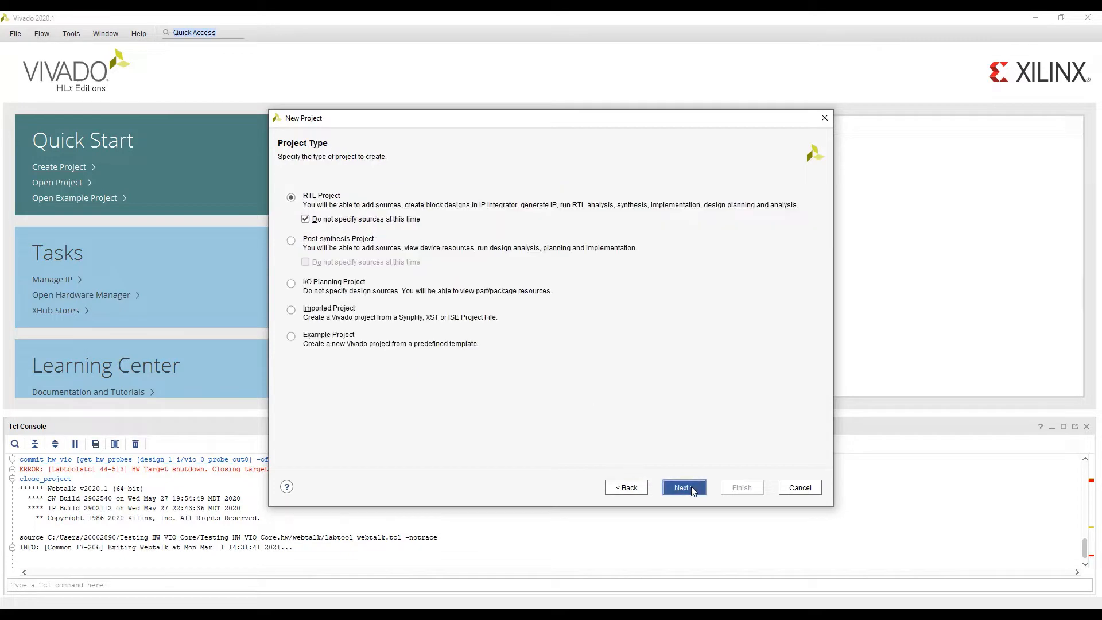
pyautogui.click(685, 488)
# Step: Search the boards for pynq, choose pynq-z2 as the default board, and finish creating the project
pyautogui.click(334, 198)
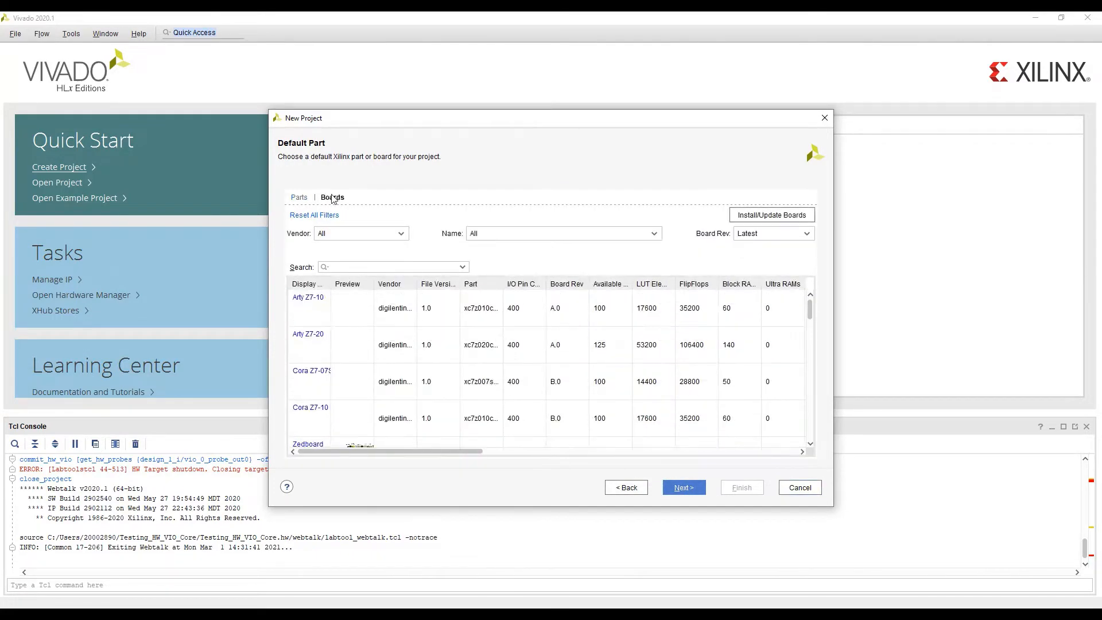
pyautogui.click(352, 267)
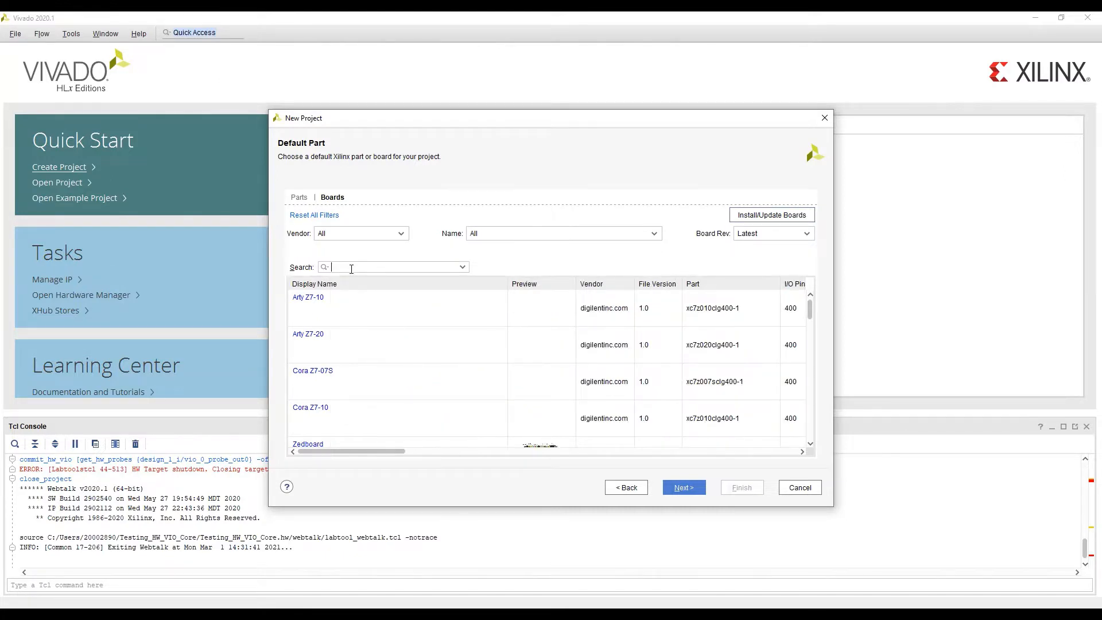
pyautogui.write('pynq')
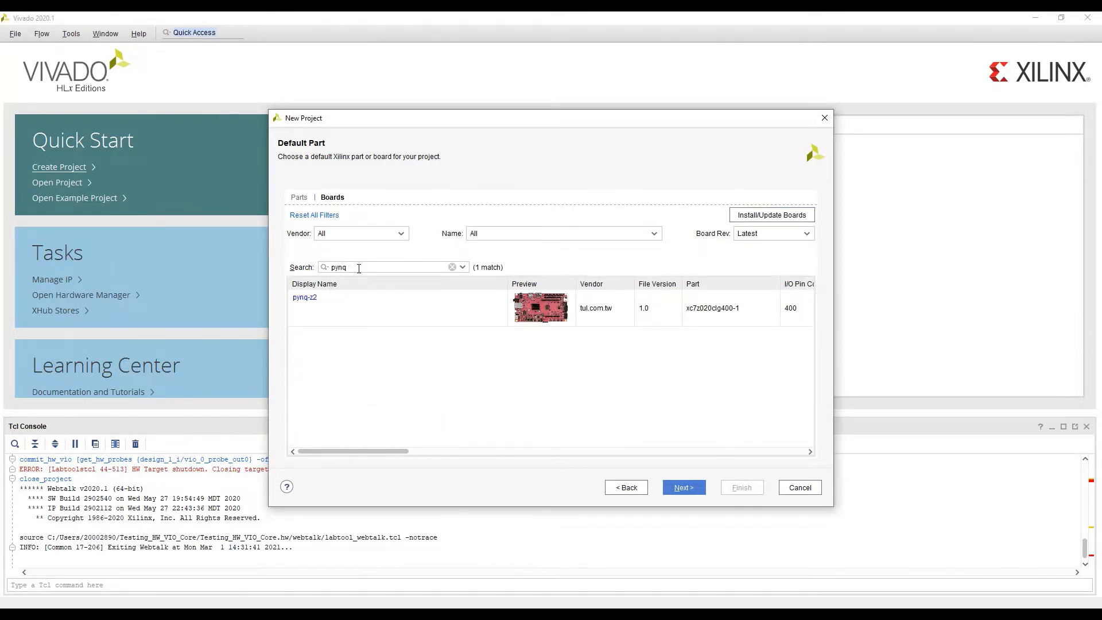
pyautogui.click(379, 303)
pyautogui.click(692, 488)
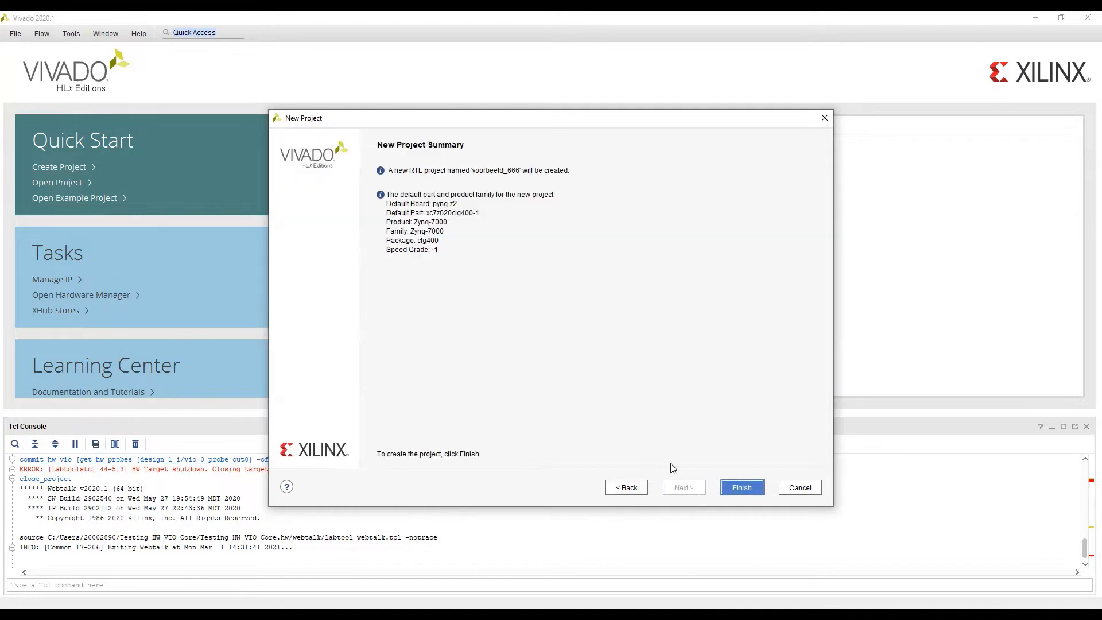
pyautogui.click(742, 488)
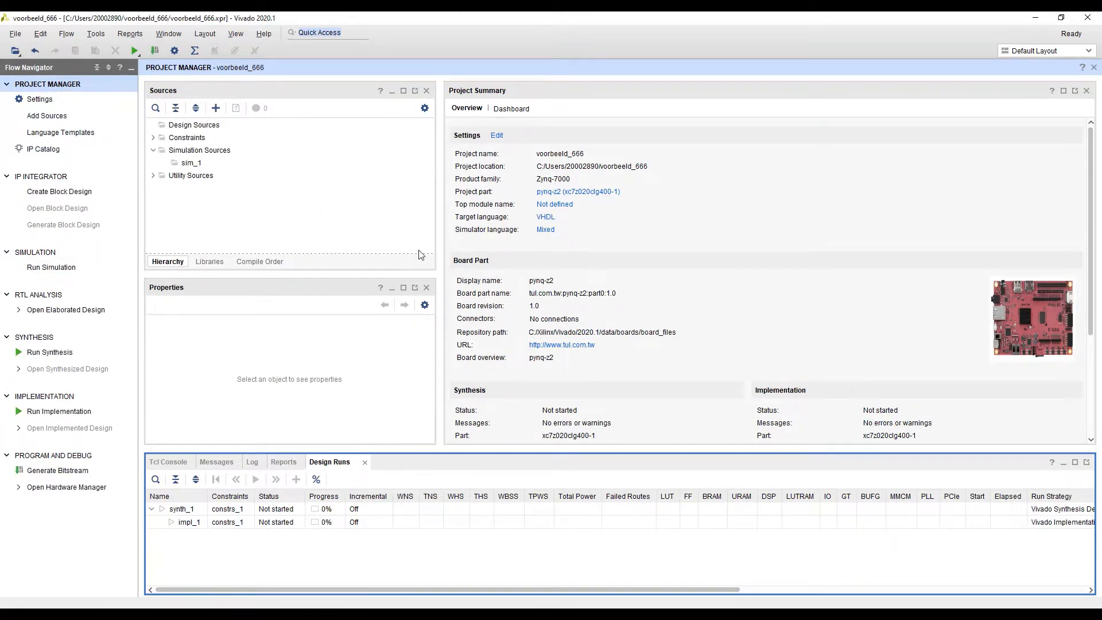
# Step: Create a local VHDL design source named Voorbeeld666 and accept its module definition without any I/O ports
pyautogui.click(56, 117)
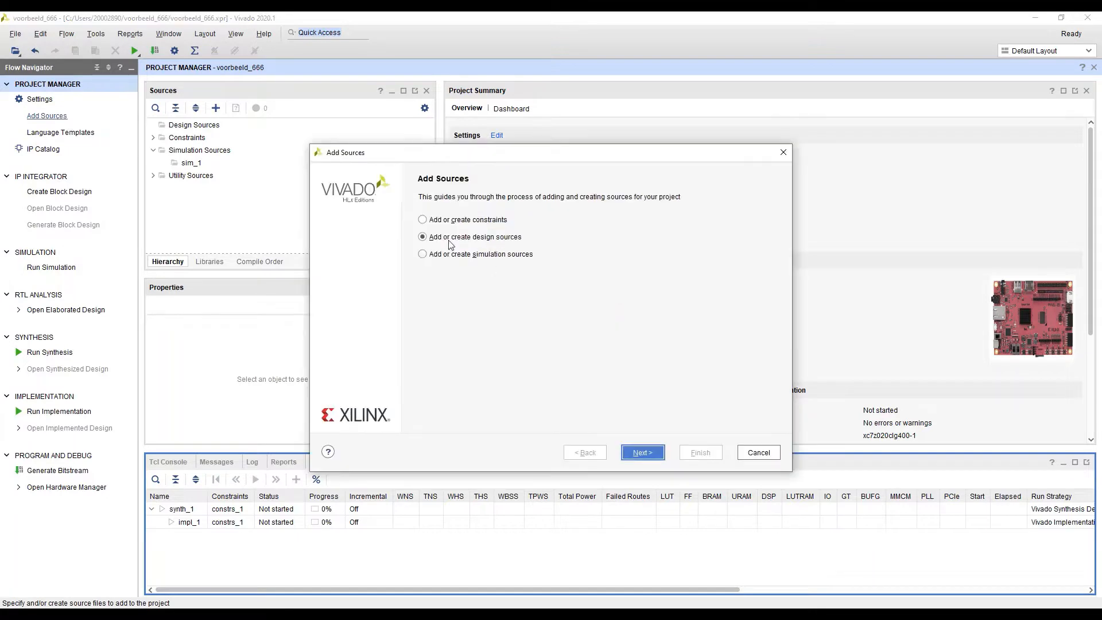
pyautogui.click(650, 458)
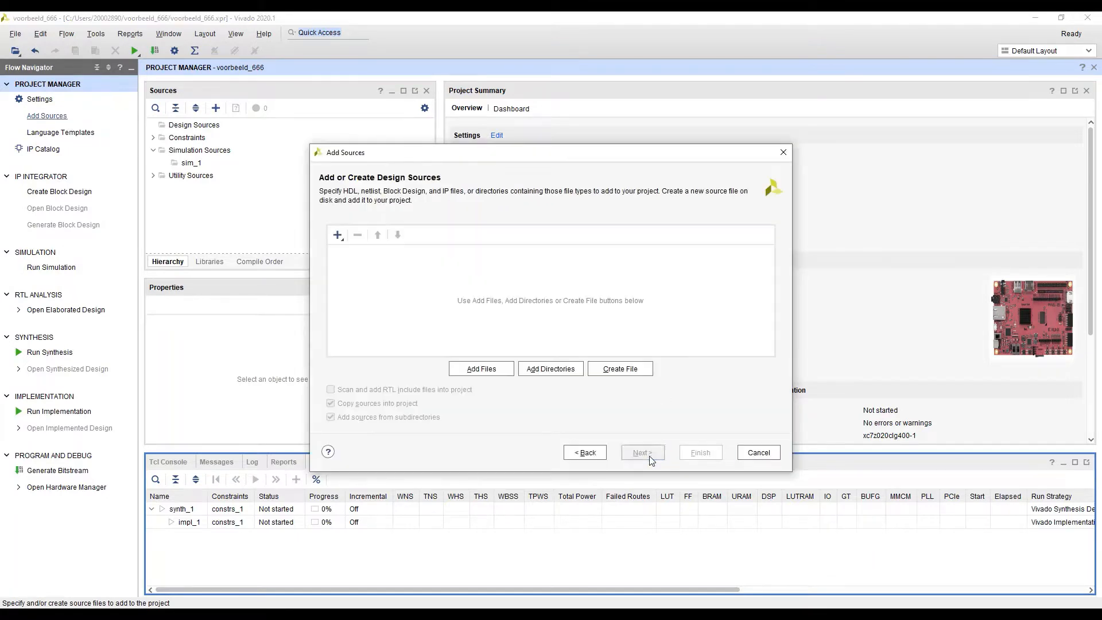
pyautogui.click(623, 369)
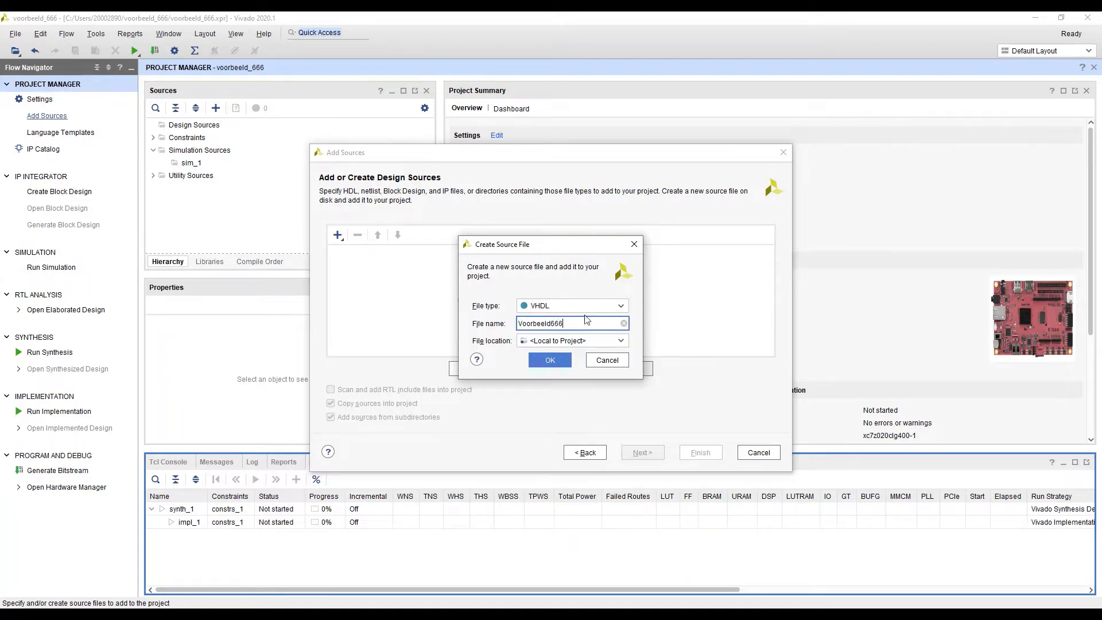
pyautogui.click(551, 360)
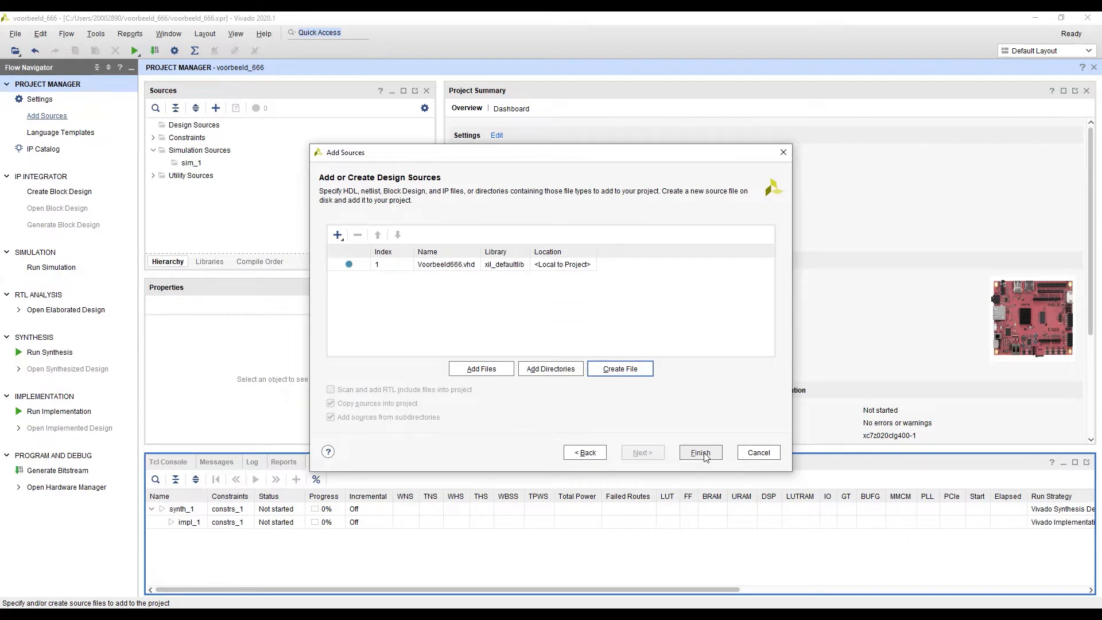
pyautogui.click(705, 454)
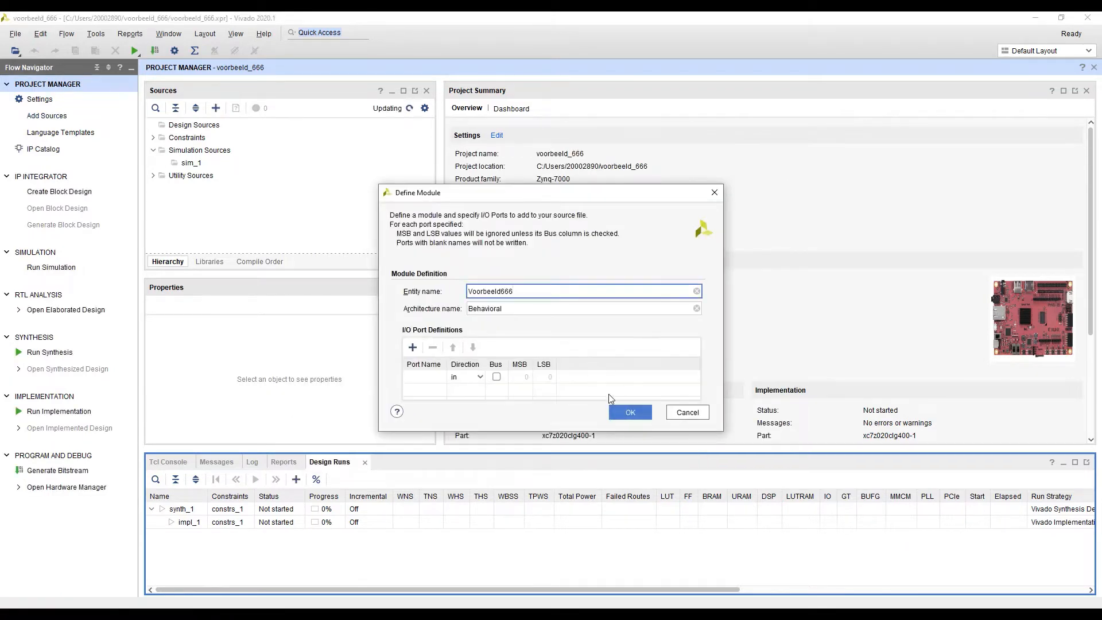
pyautogui.click(630, 412)
pyautogui.click(539, 338)
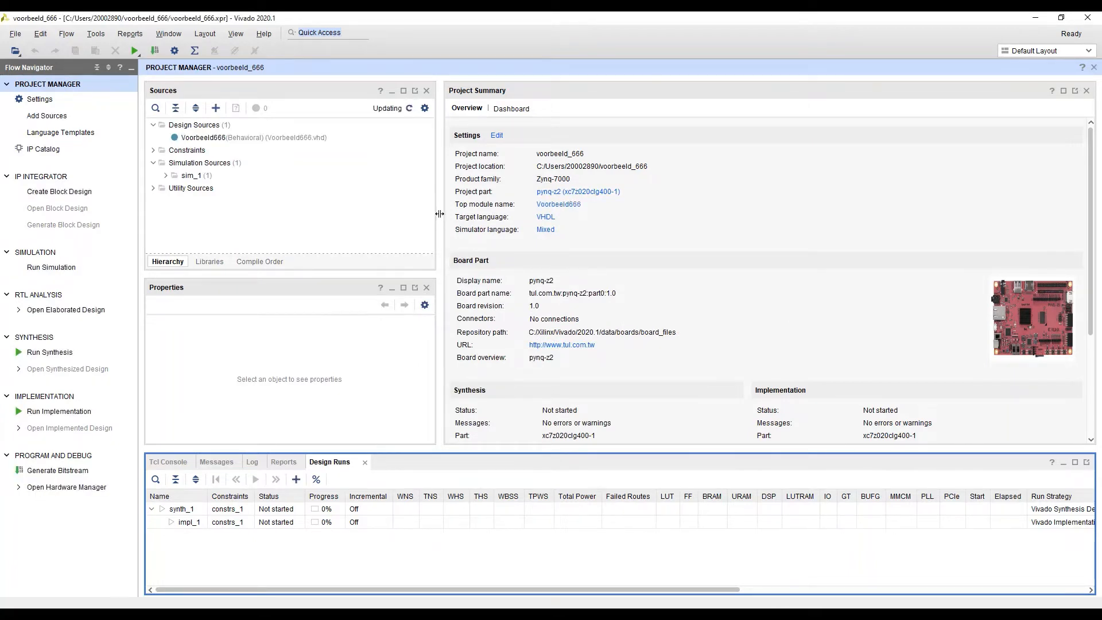
# Step: Narrow the sources area to give the editor more width and open Voorbeeld666.vhd for editing
pyautogui.moveTo(439, 213); pyautogui.dragTo(330, 221)
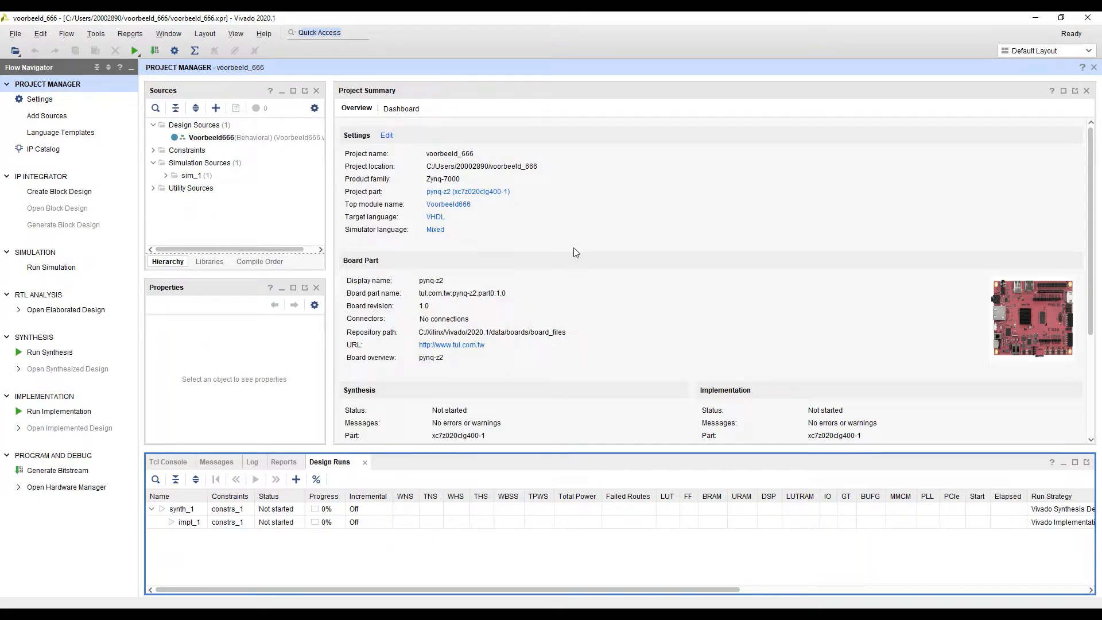
pyautogui.click(255, 143)
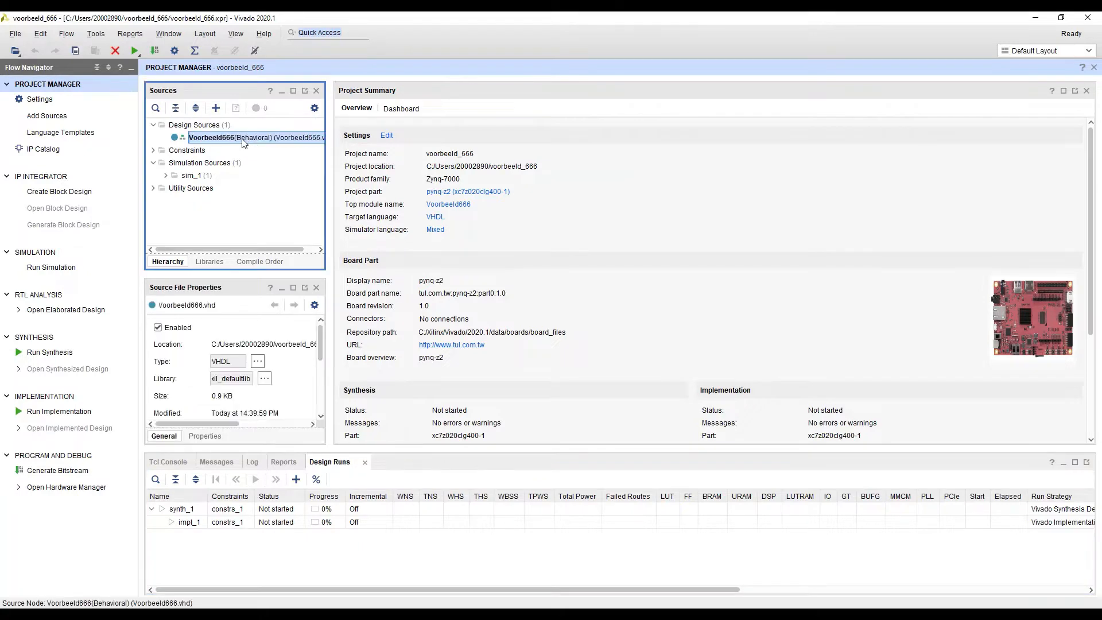
pyautogui.doubleClick(244, 143)
# Step: Fill in the file header with cteq.eu as the company and the engineer's full name
pyautogui.click(491, 218)
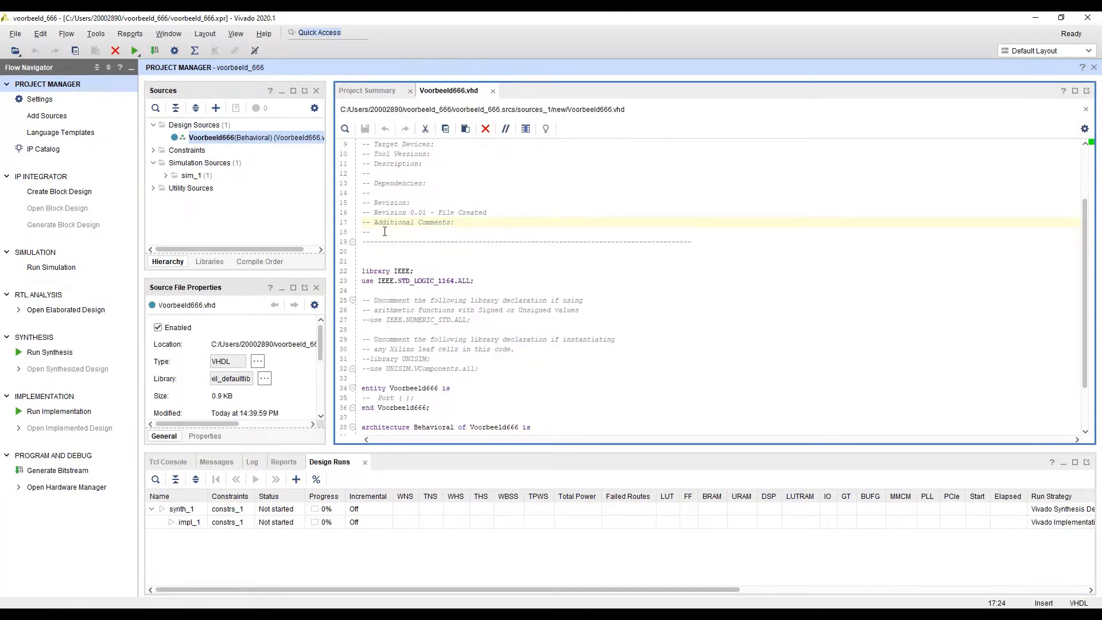
pyautogui.moveTo(429, 230); pyautogui.dragTo(364, 184)
pyautogui.click(425, 156)
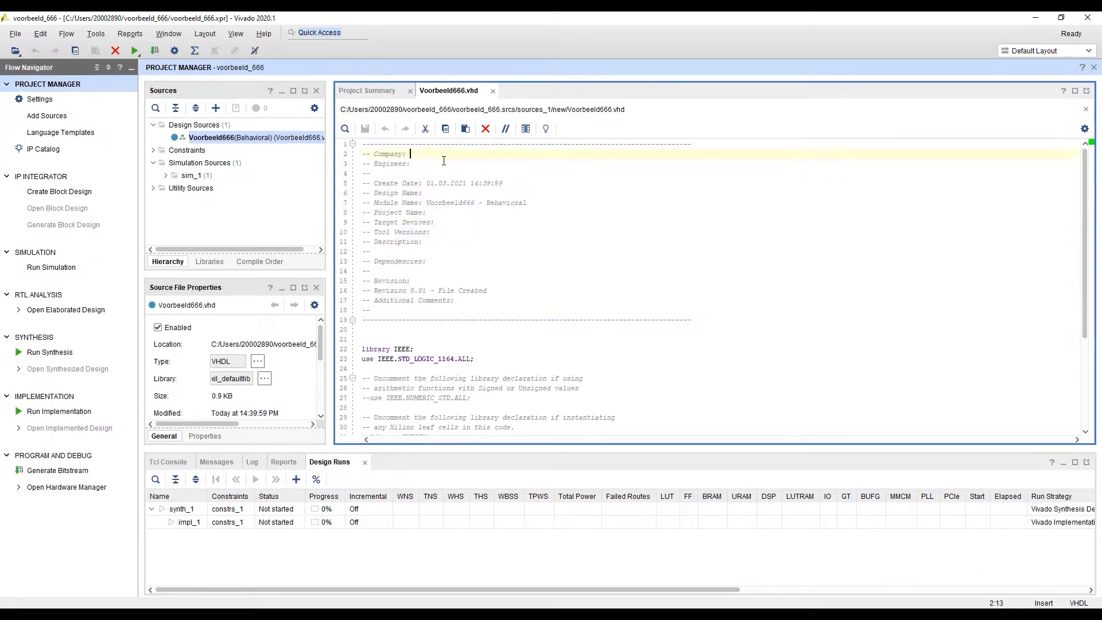
pyautogui.write('cteq.eu')
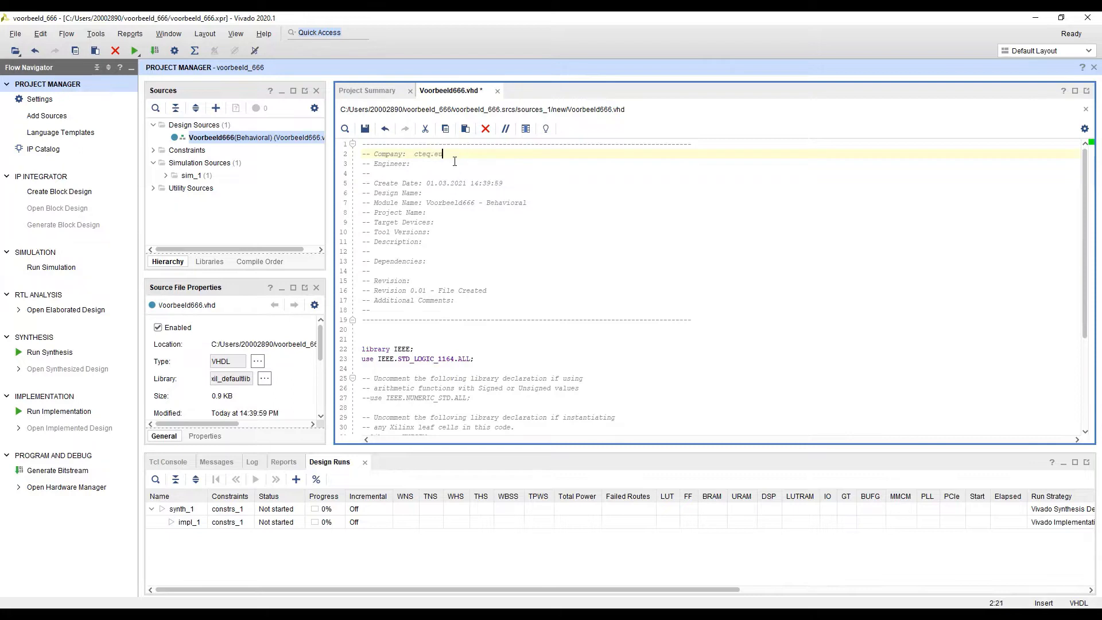
pyautogui.write('Vincent Claes')
# Step: Uncomment the use IEEE.NUMERIC_STD.ALL library declaration
pyautogui.scroll(-2, 391, 251)
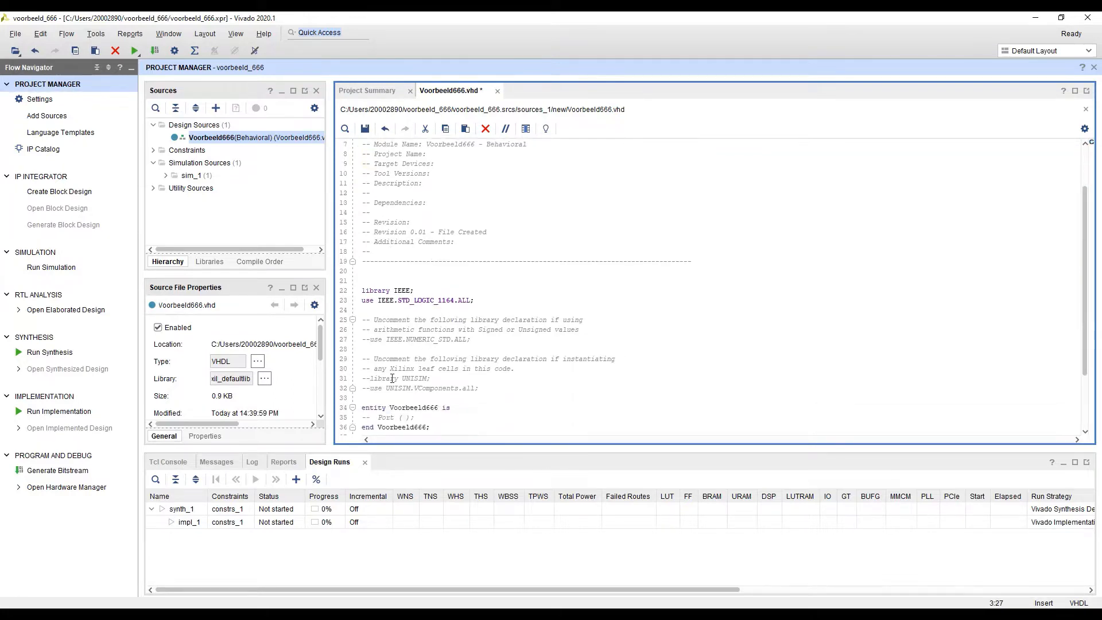
pyautogui.moveTo(372, 340); pyautogui.dragTo(363, 340)
pyautogui.press('Delete')
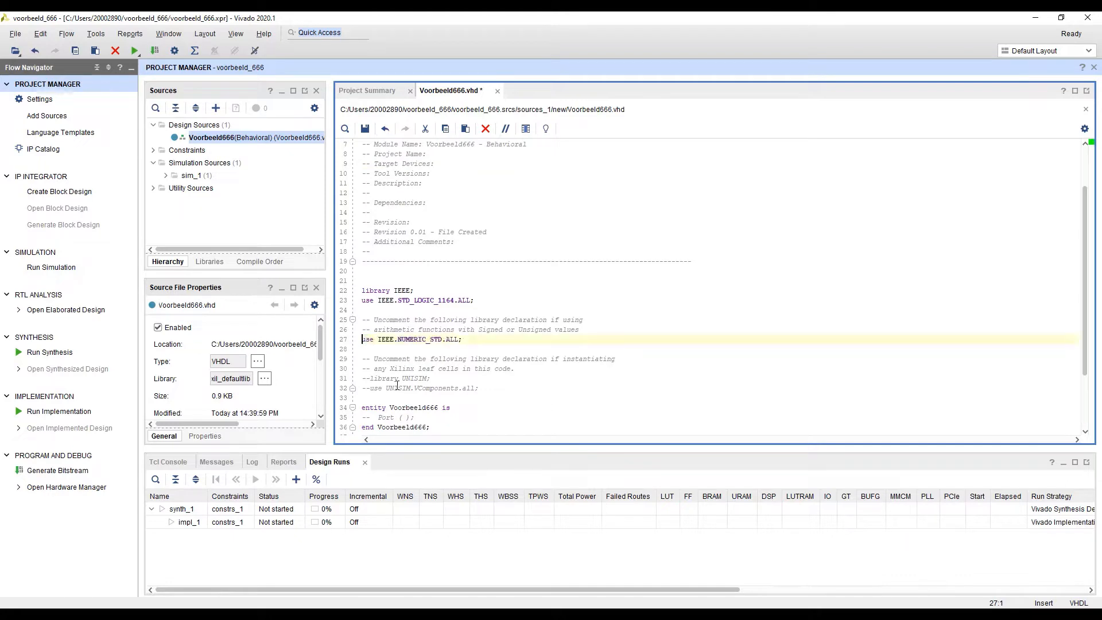
# Step: Uncomment the entity's Port clause and split its parentheses over separate lines with an empty line between them
pyautogui.scroll(-3, 477, 327)
pyautogui.click(371, 340)
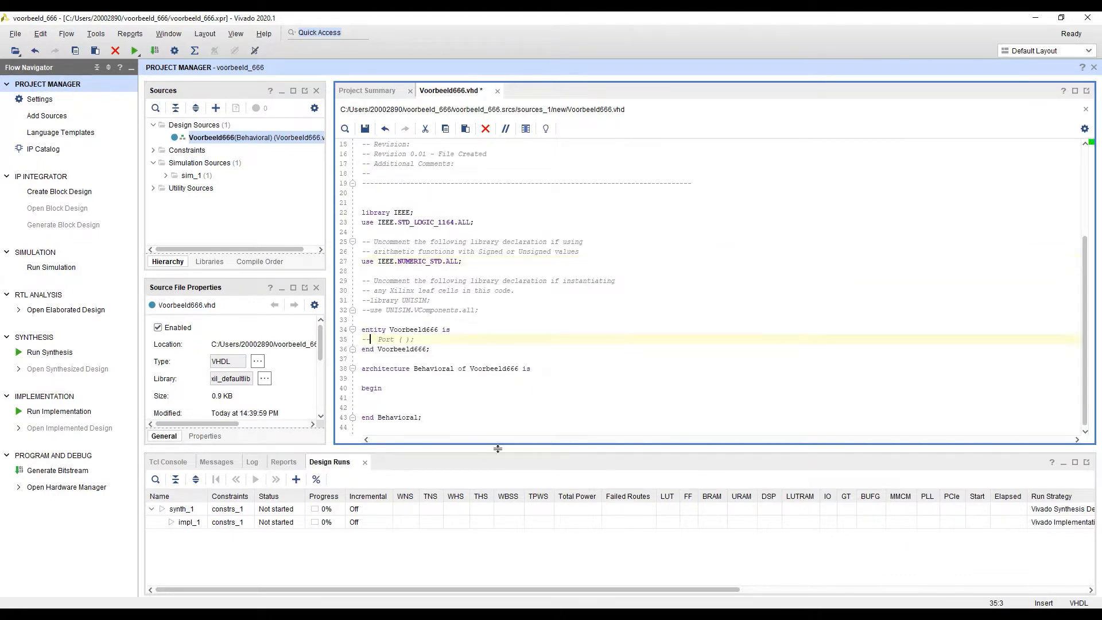
pyautogui.press('BackSpace')
pyautogui.press('BackSpace')
pyautogui.press('Right')
pyautogui.press('Return')
pyautogui.press('Return')
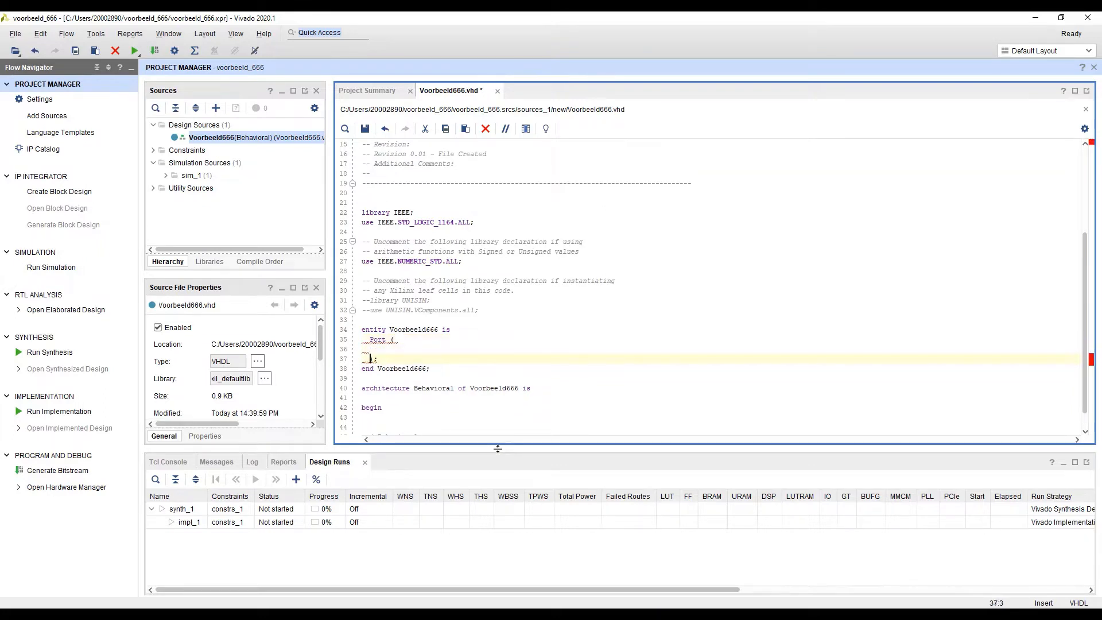
# Step: Declare the input port getal_1 as std_logic_vector(3 downto 0) inside the Port clause
pyautogui.press('Up')
pyautogui.press('Tab')
pyautogui.press('Tab')
pyautogui.write('etal_l')
pyautogui.write(':')
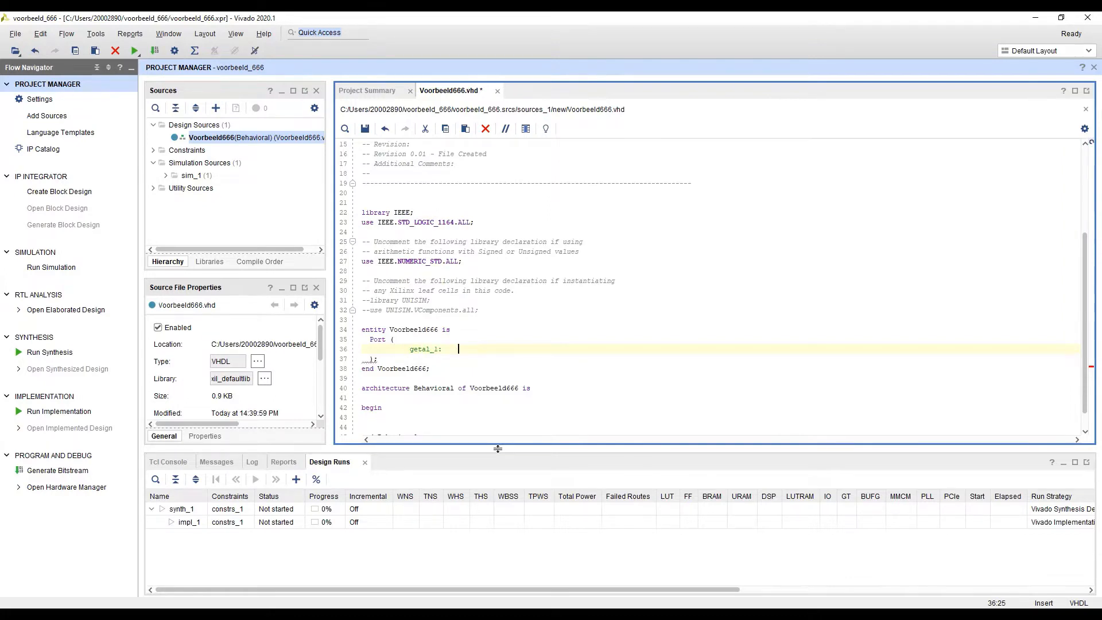
pyautogui.write('    in  std_logic_vector(3 downto 0);')
# Step: Add a second input port getal_2 as std_logic_vector(3 downto 0) on the line below getal_1
pyautogui.press('Return')
pyautogui.write('ge')
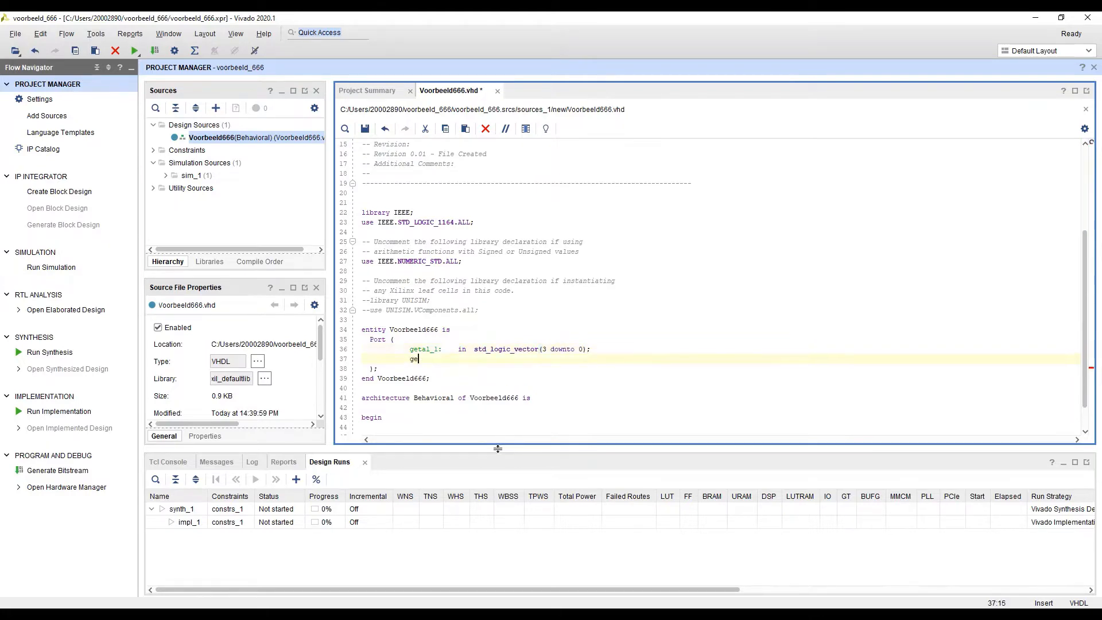
pyautogui.write('tal_')
pyautogui.write('2:    in  st')
pyautogui.write('d_logic_vecto')
pyautogui.write('or')
pyautogui.write('(3 ')
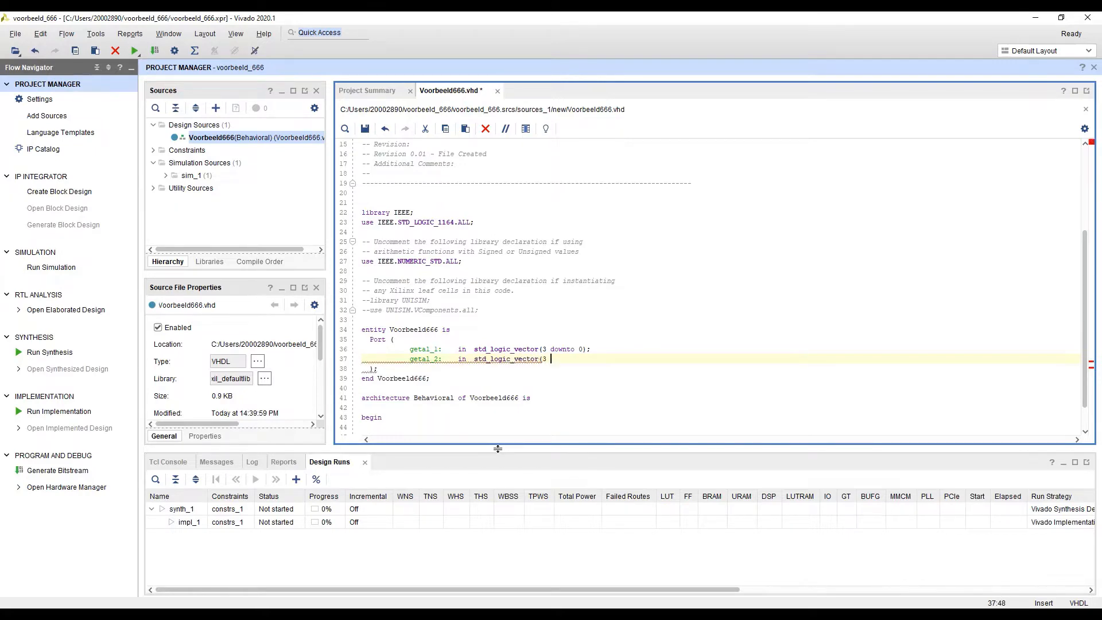
pyautogui.write('downto 0);')
# Step: Add the output port resultaat as std_logic_vector(3 downto 0), the last port without a semicolon
pyautogui.press('Return')
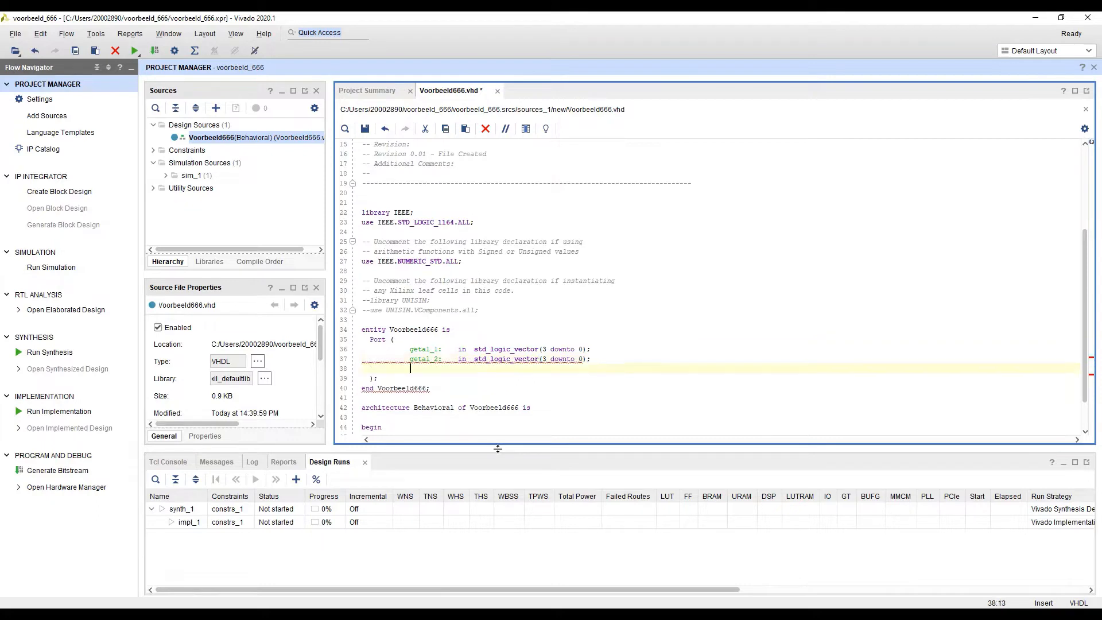
pyautogui.write('resultaat:  out std_')
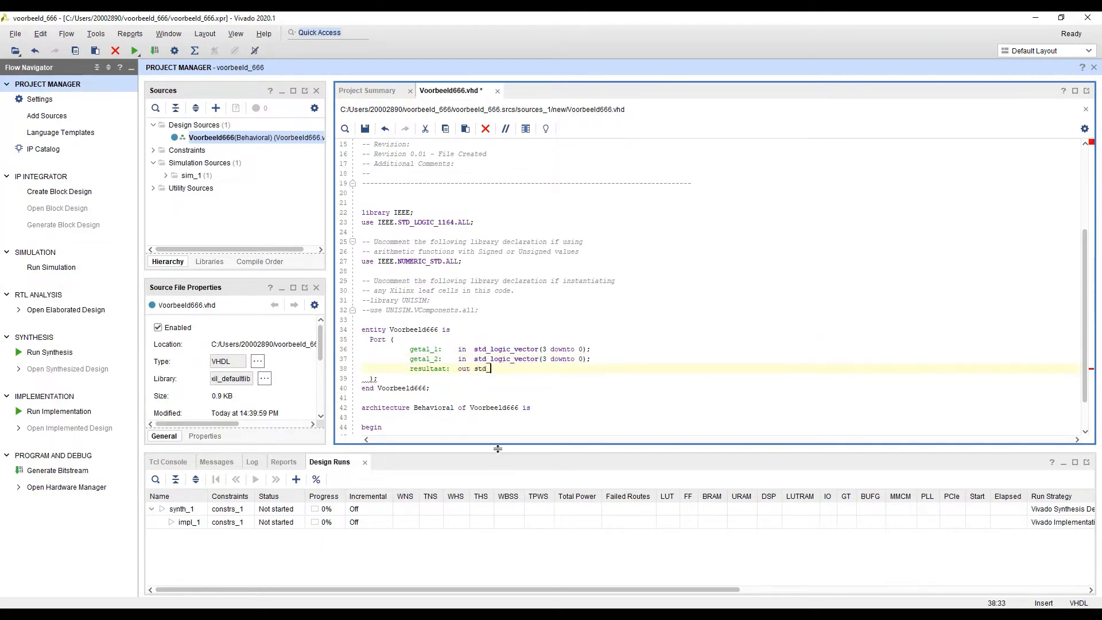
pyautogui.write('logic_vector(3 downto 0)')
# Step: Write resultaat <=std_logic_vector(unsigned(getal_1) + unsigned(getal_2)); in the architecture body after begin and save the file
pyautogui.press('Down')
pyautogui.press('Down')
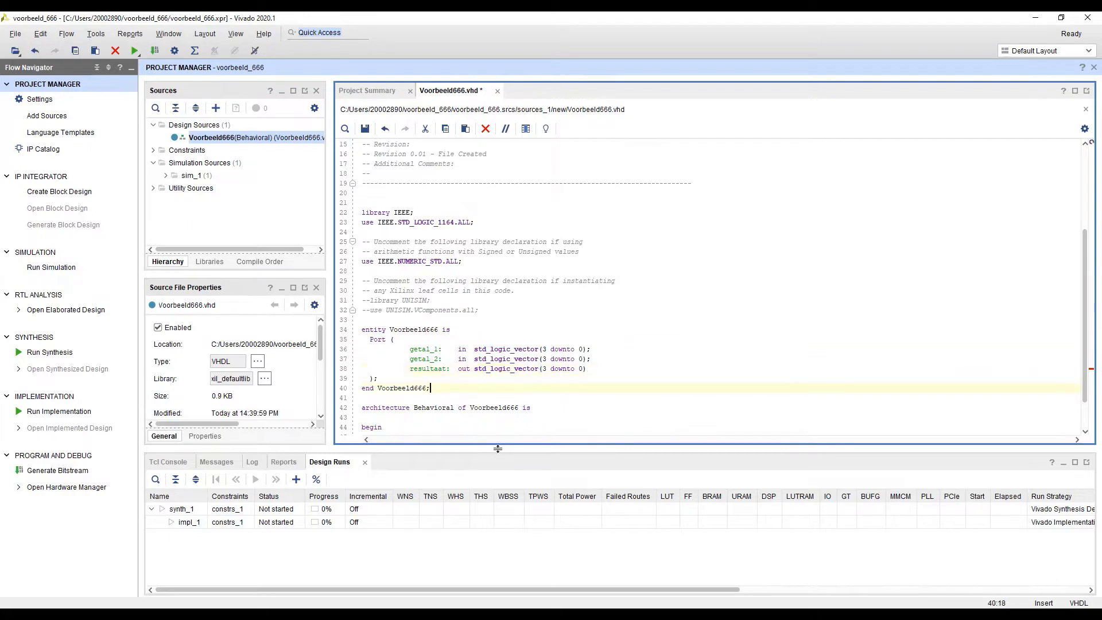
pyautogui.press('Down')
pyautogui.press('Down')
pyautogui.press('Down')
pyautogui.press('Down')
pyautogui.press('Down')
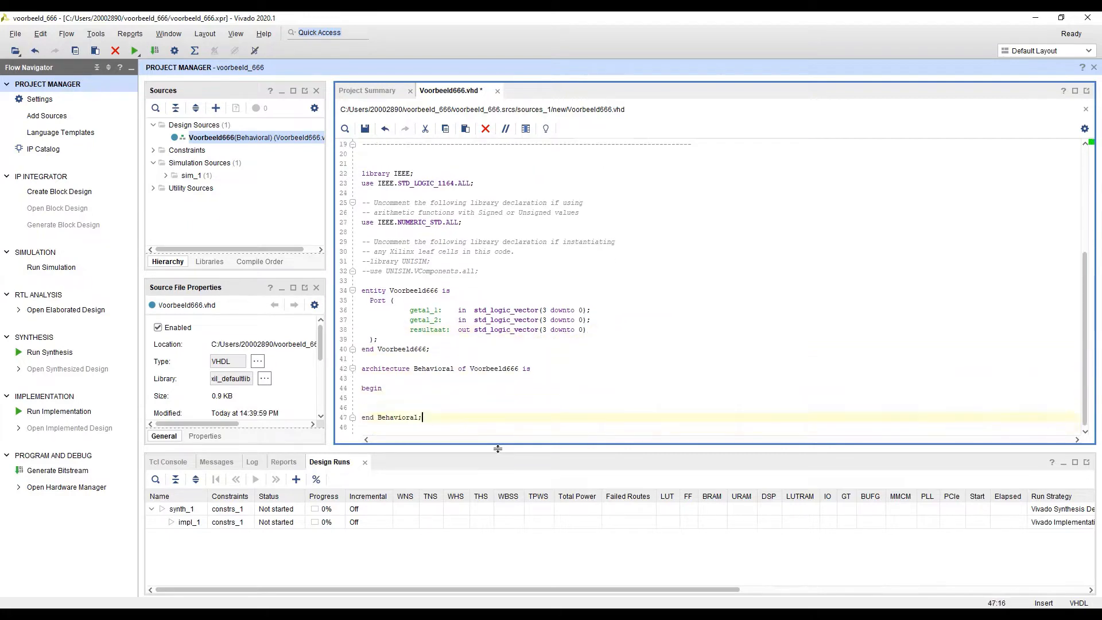
pyautogui.press('Return')
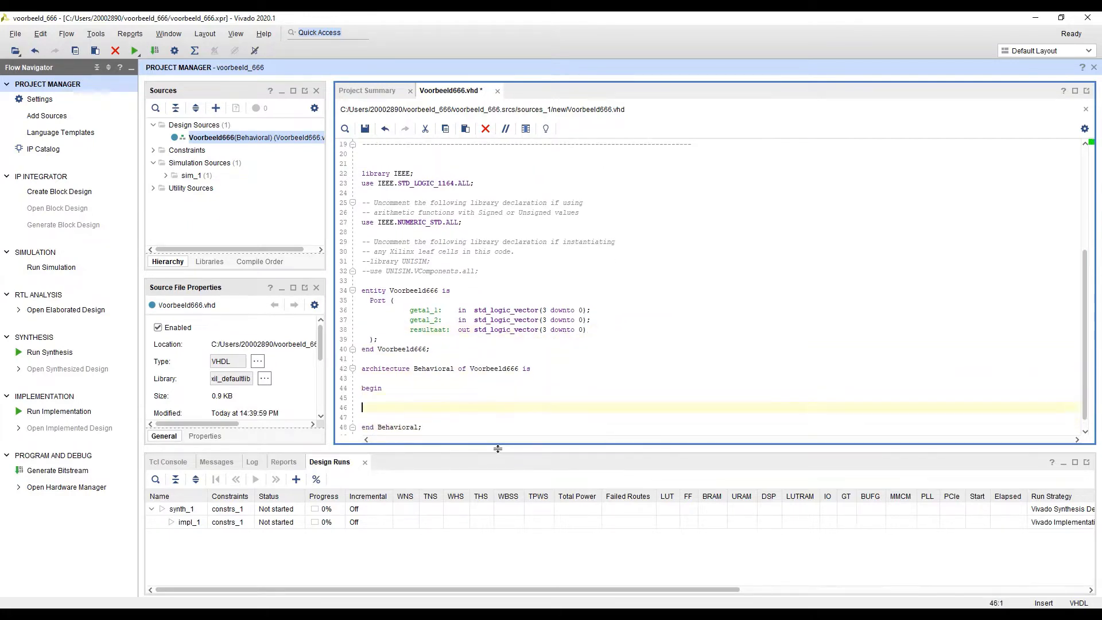
pyautogui.press('Tab')
pyautogui.write('resultaat <=std_log')
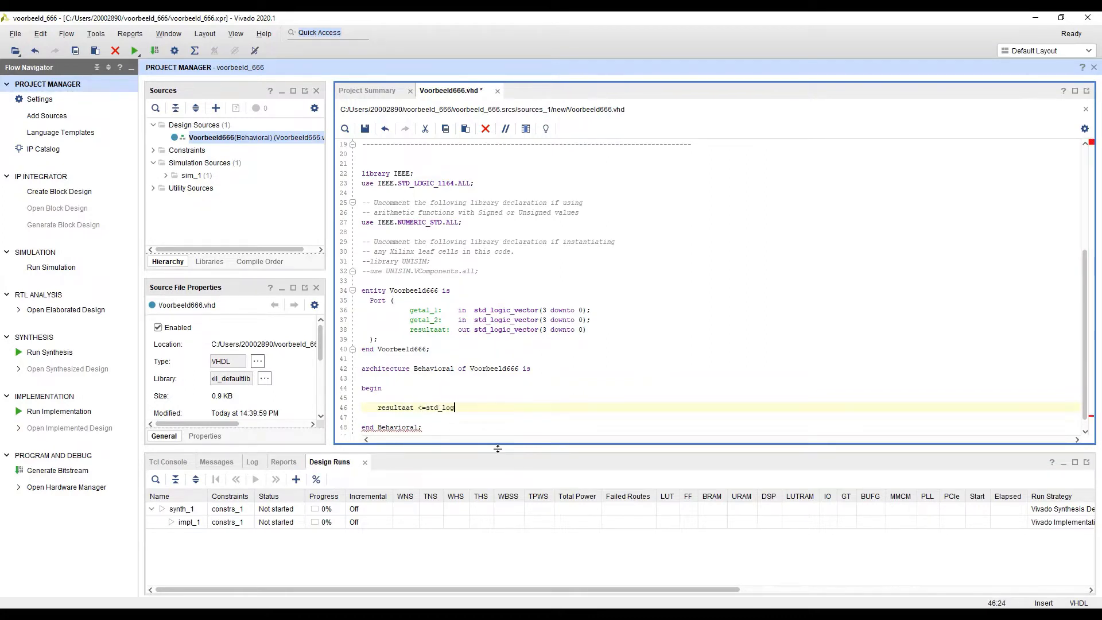
pyautogui.write('ic_vector(unsi')
pyautogui.press('BackSpace')
pyautogui.write('gned(ge')
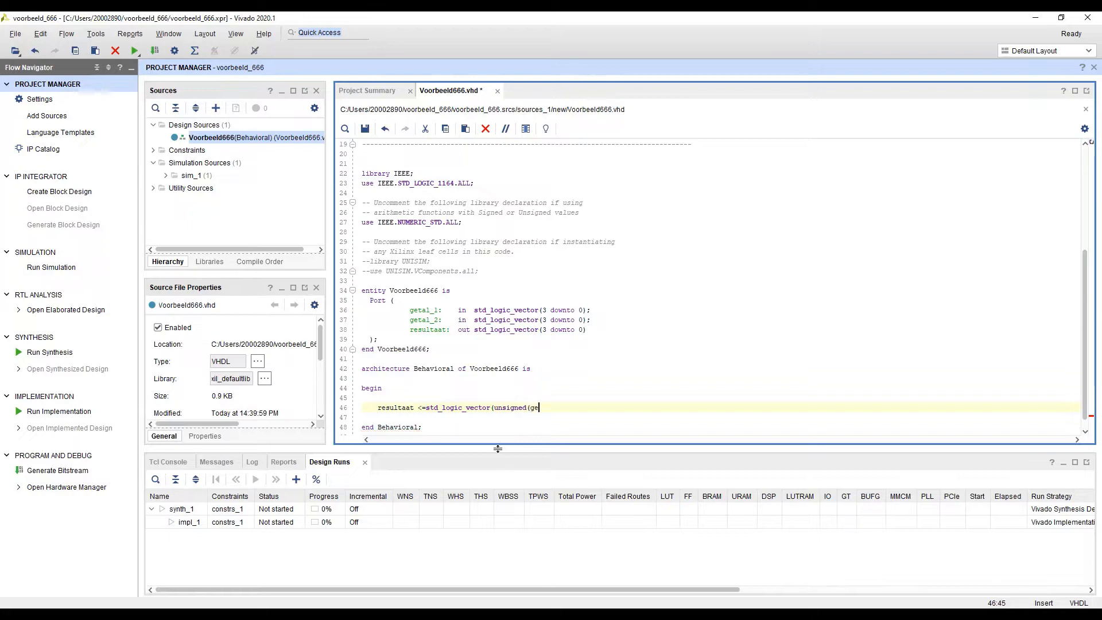
pyautogui.write('tal_1) + unsigned(getal_2));')
pyautogui.hotkey('ctrl', 's')
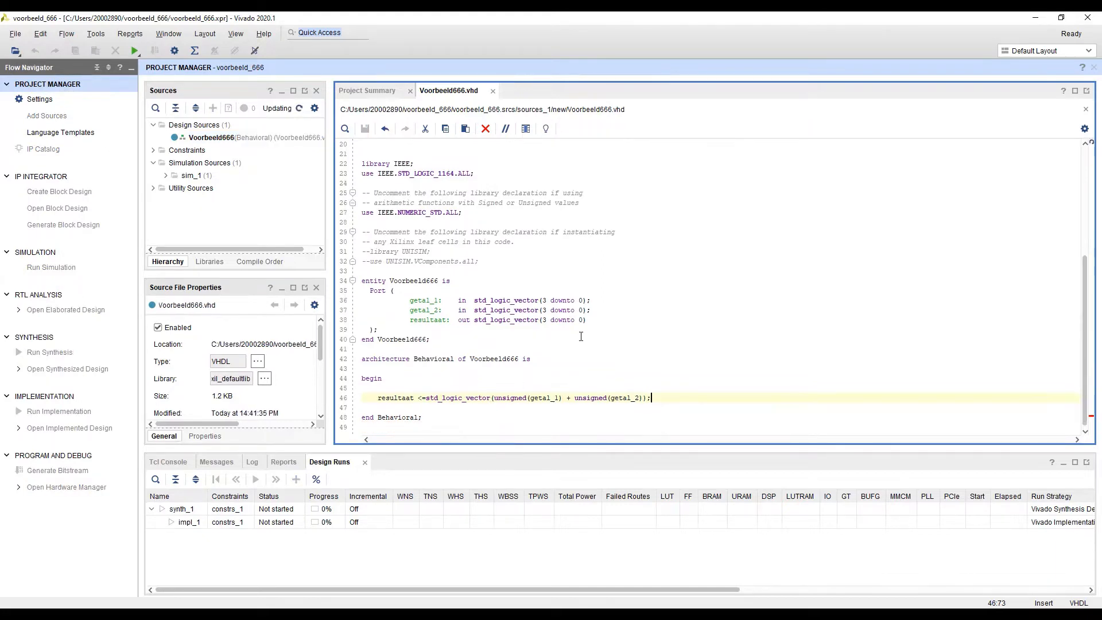
pyautogui.click(440, 427)
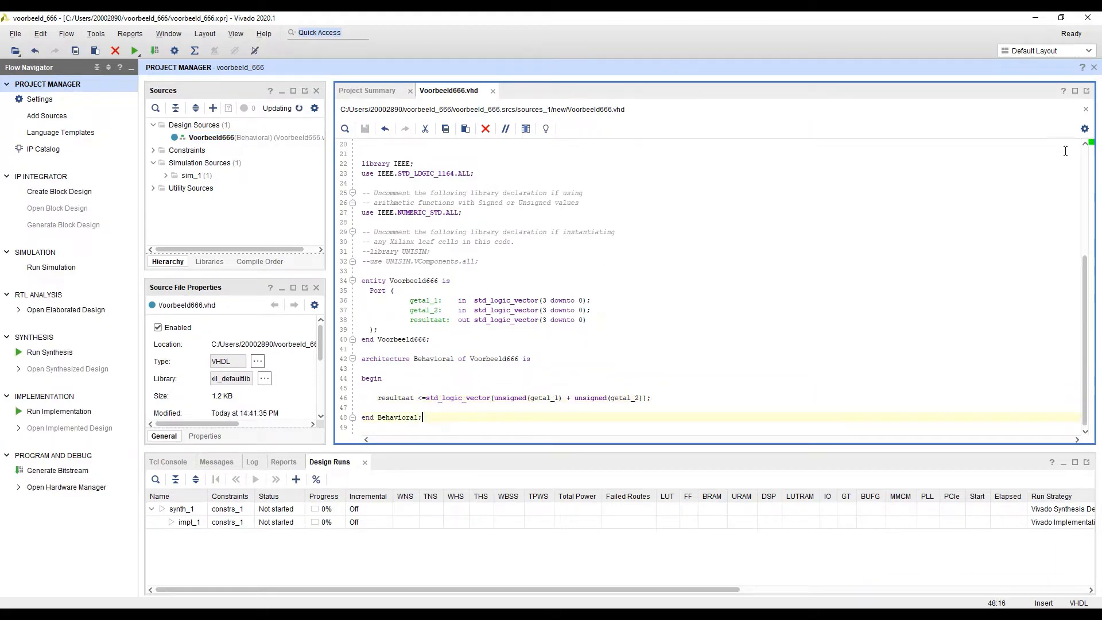
# Step: Run a behavioral simulation of Voorbeeld666 and narrow the Scope and Objects panes to widen the waveform
pyautogui.click(53, 269)
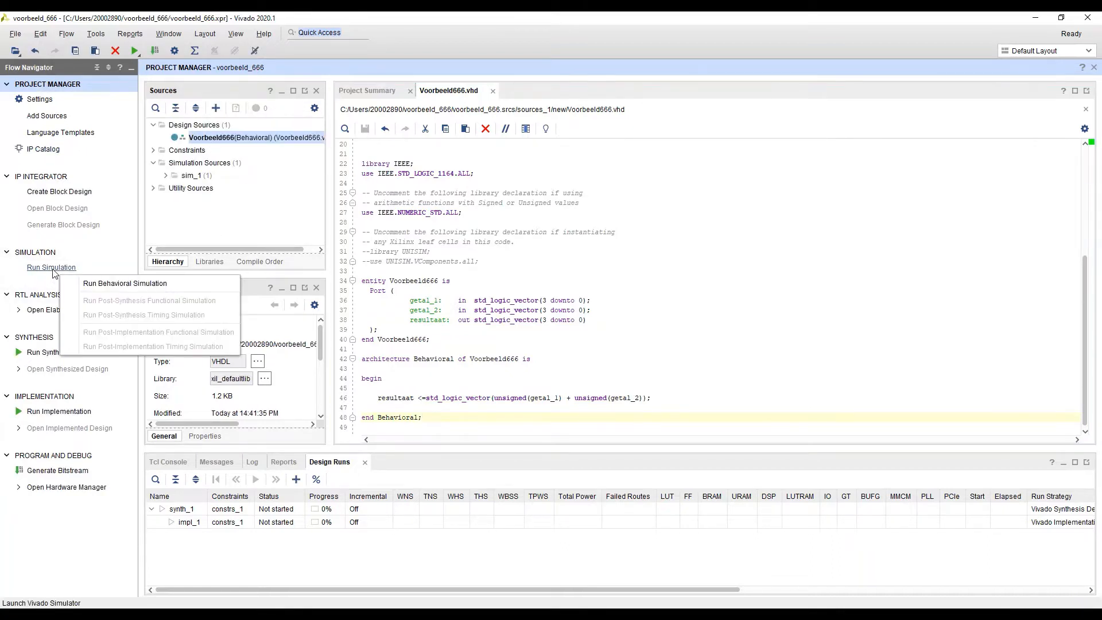
pyautogui.click(103, 283)
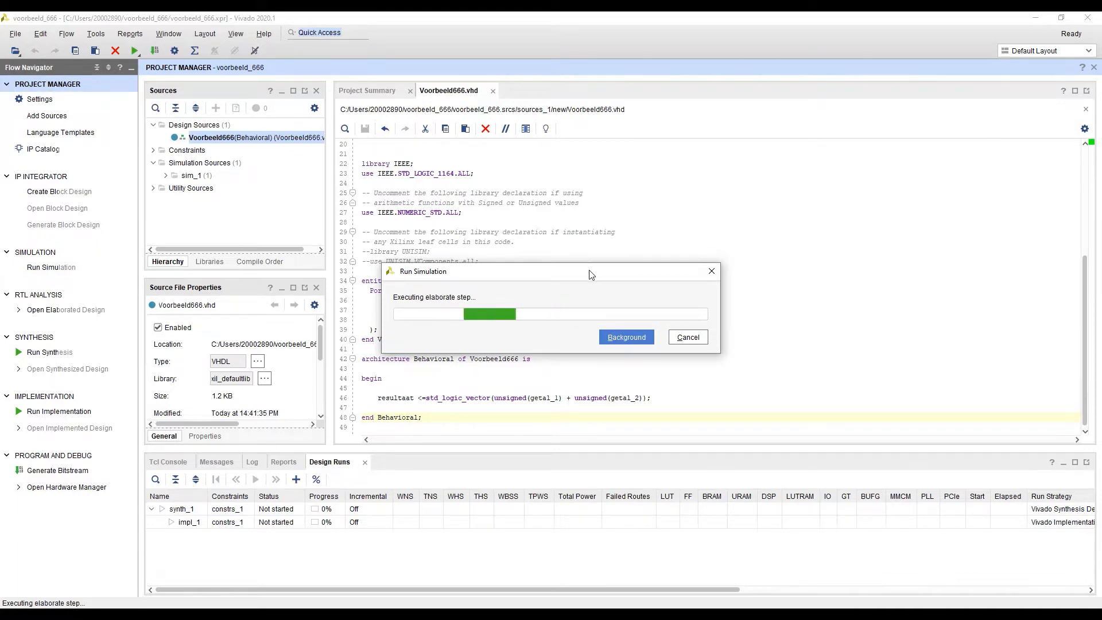
pyautogui.moveTo(593, 271); pyautogui.dragTo(816, 267)
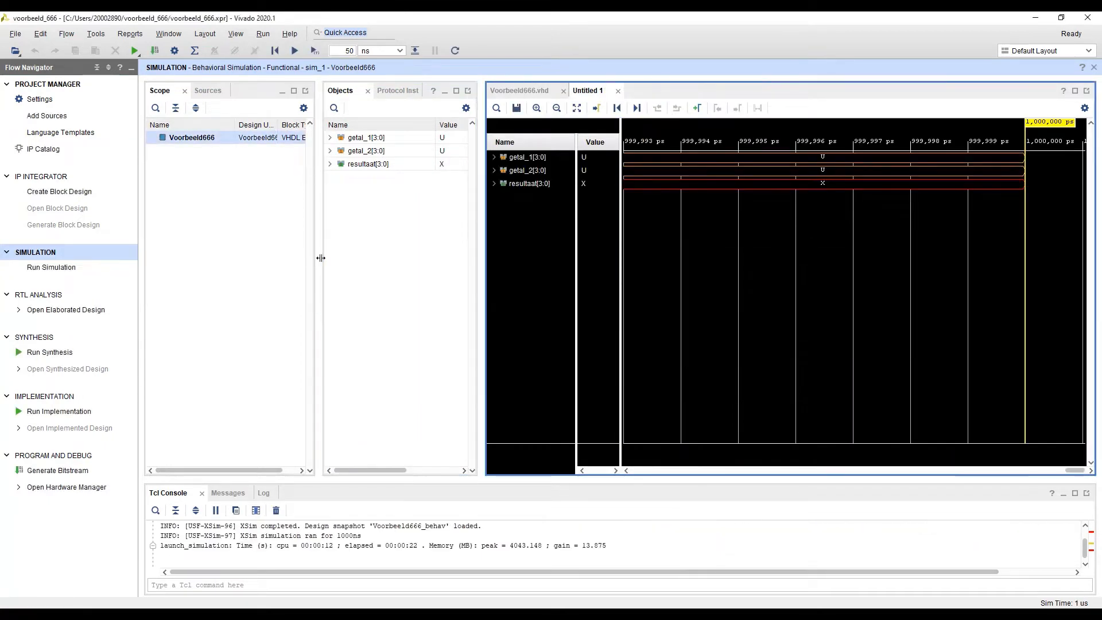
pyautogui.moveTo(315, 262); pyautogui.dragTo(244, 267)
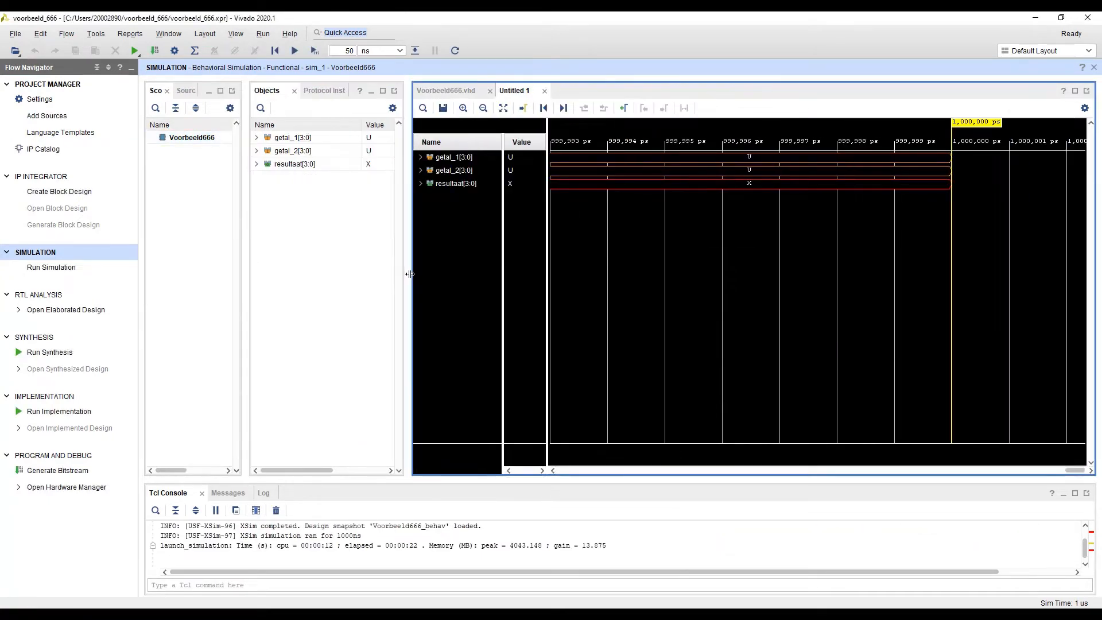
pyautogui.moveTo(409, 279); pyautogui.dragTo(381, 279)
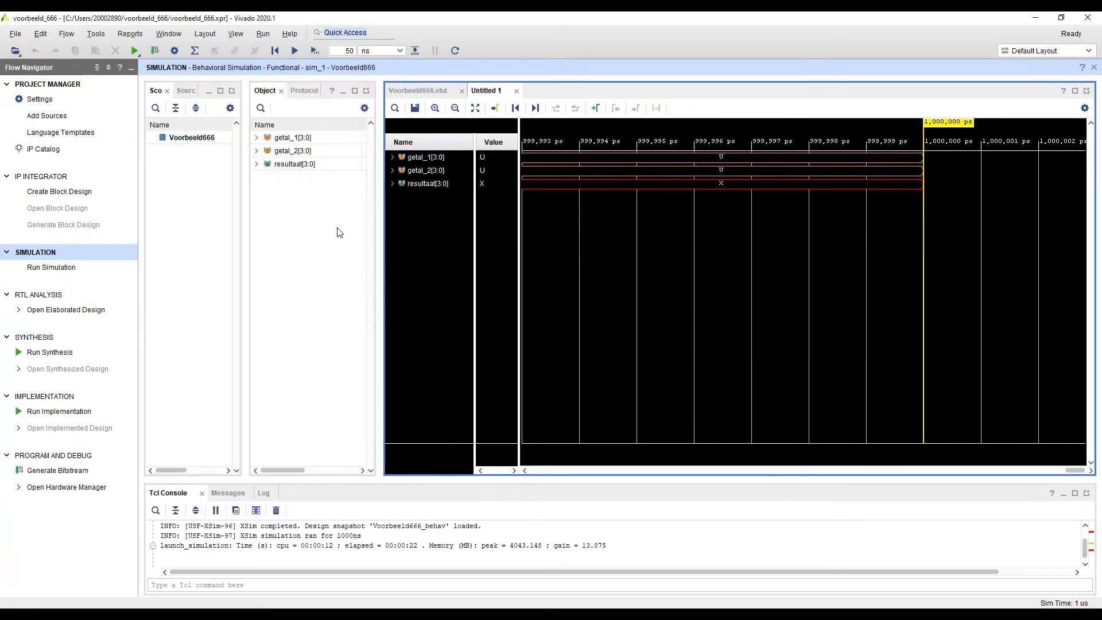
# Step: Force getal_1 to the constant unsigned decimal value 3, starting after 40ns and cancelling after 160
pyautogui.rightClick(419, 161)
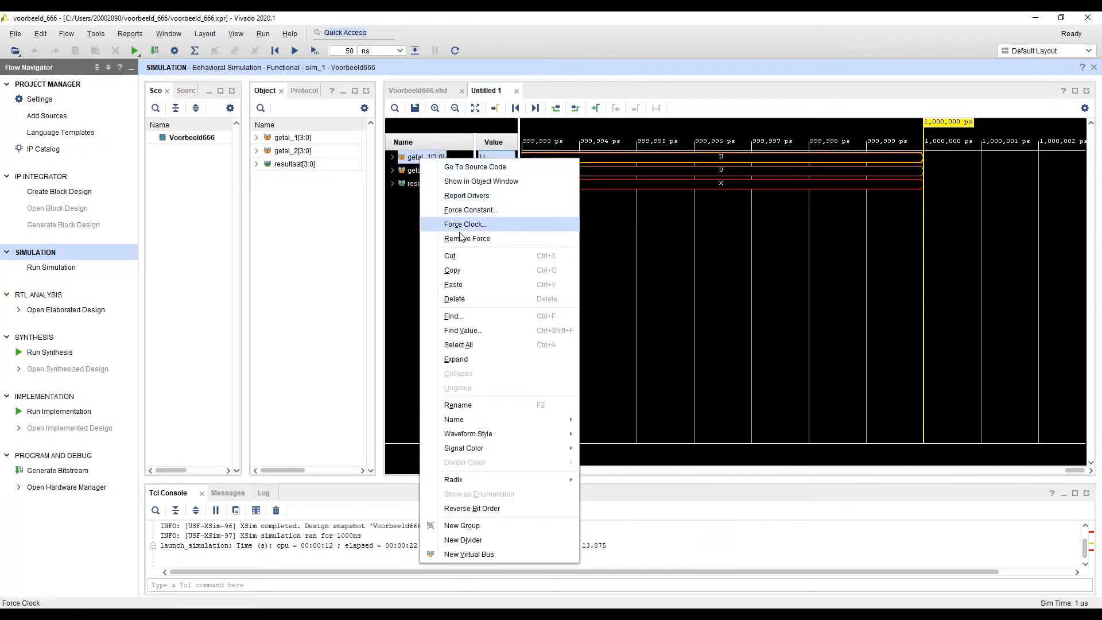
pyautogui.click(483, 211)
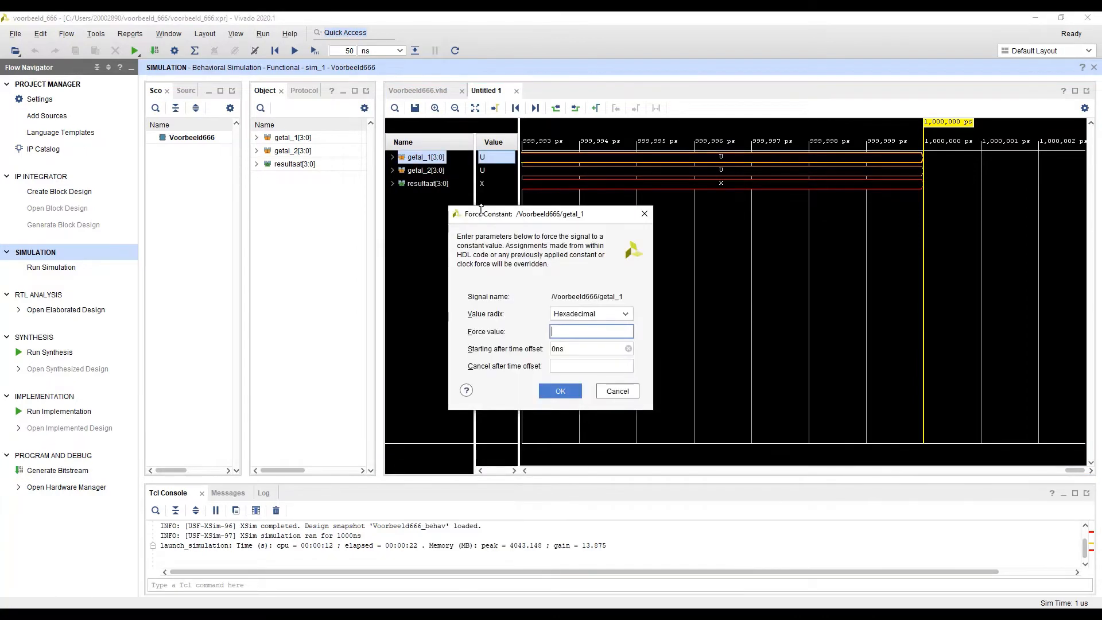
pyautogui.click(579, 317)
pyautogui.click(587, 381)
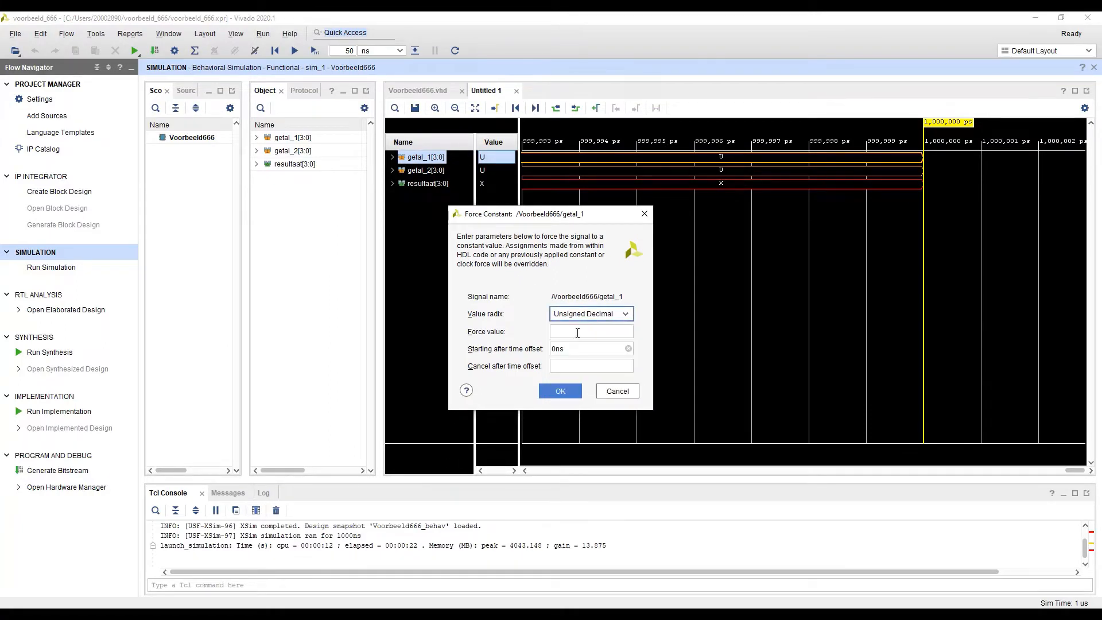
pyautogui.click(577, 331)
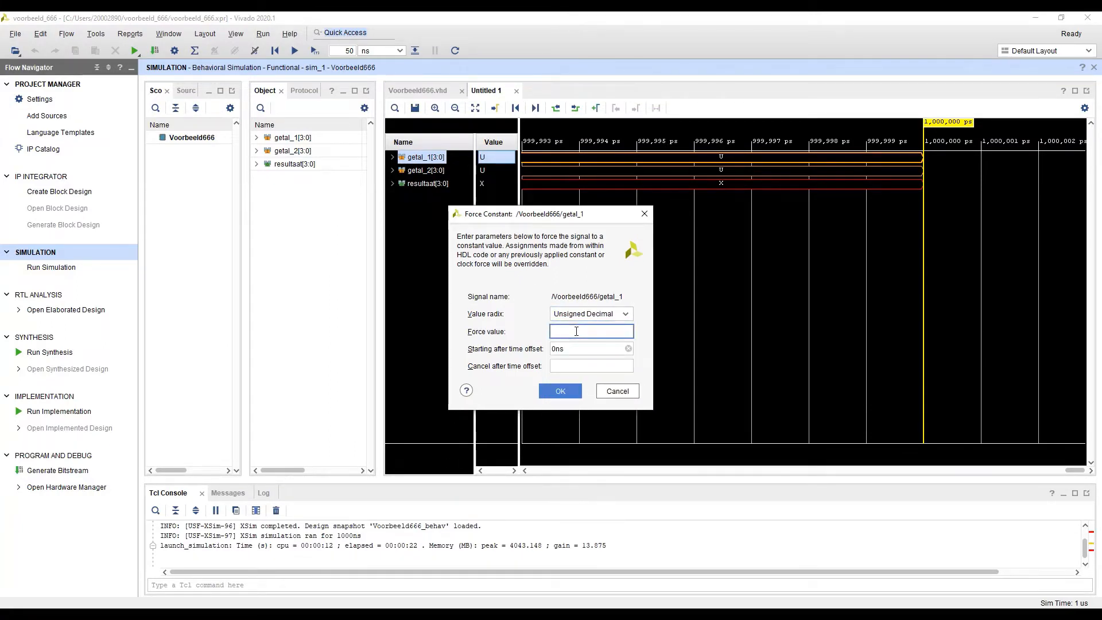
pyautogui.write('3')
pyautogui.press('Tab')
pyautogui.write('4')
pyautogui.click(573, 368)
pyautogui.write('160')
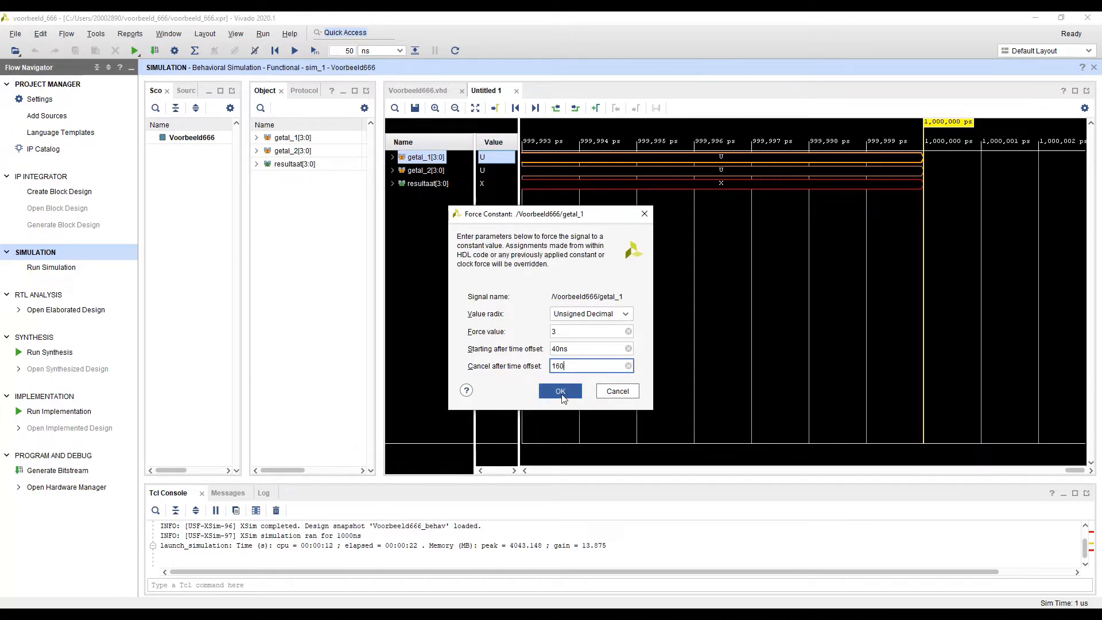
pyautogui.click(561, 393)
# Step: Force getal_2 to the constant unsigned decimal value 6, starting after 30ns and cancelling after 150
pyautogui.rightClick(422, 176)
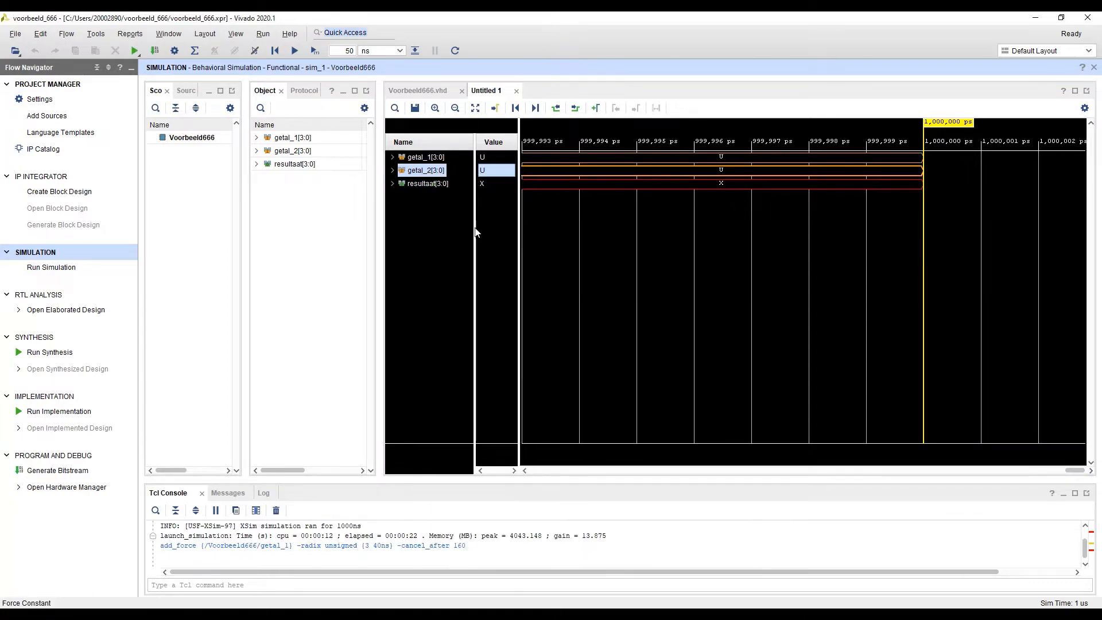
pyautogui.click(474, 225)
pyautogui.click(591, 314)
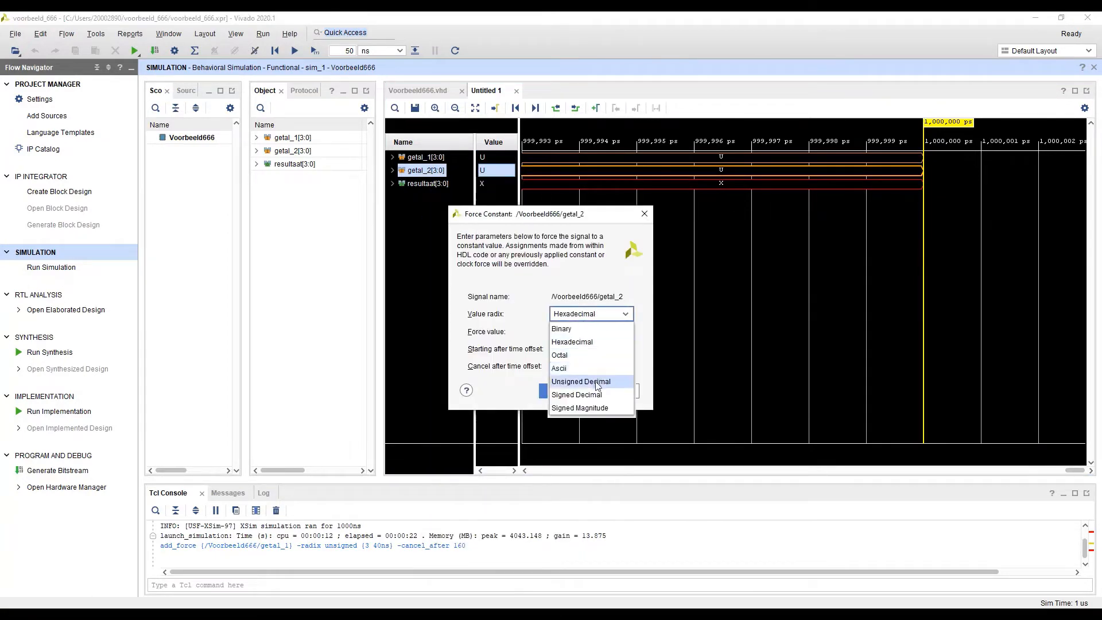
pyautogui.click(583, 381)
pyautogui.click(586, 330)
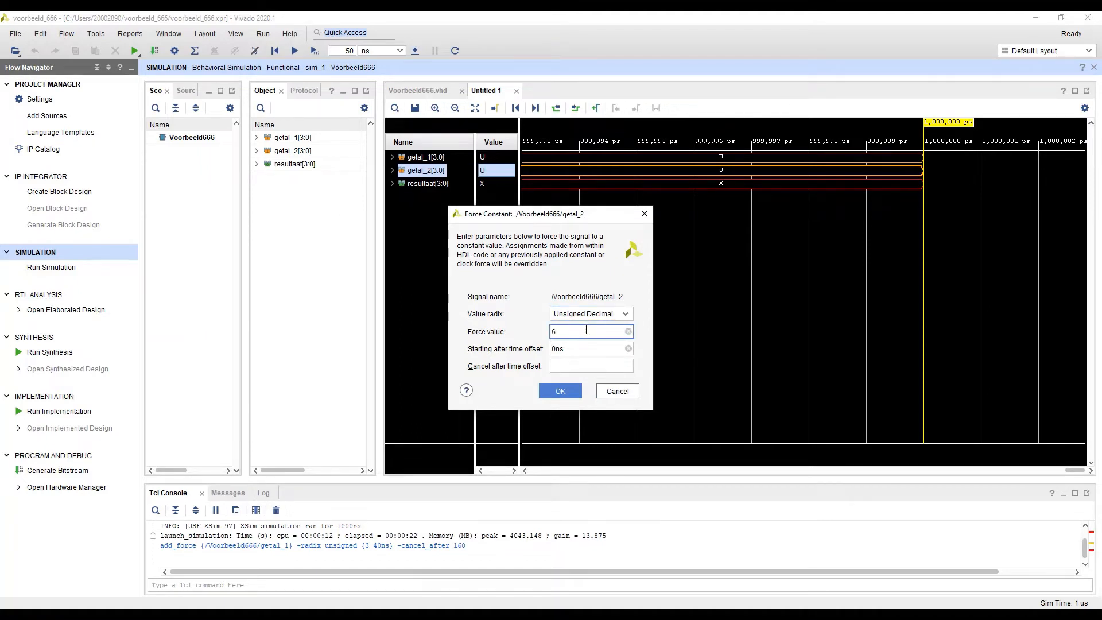
pyautogui.press('Tab')
pyautogui.press('Left')
pyautogui.write('3')
pyautogui.press('Tab')
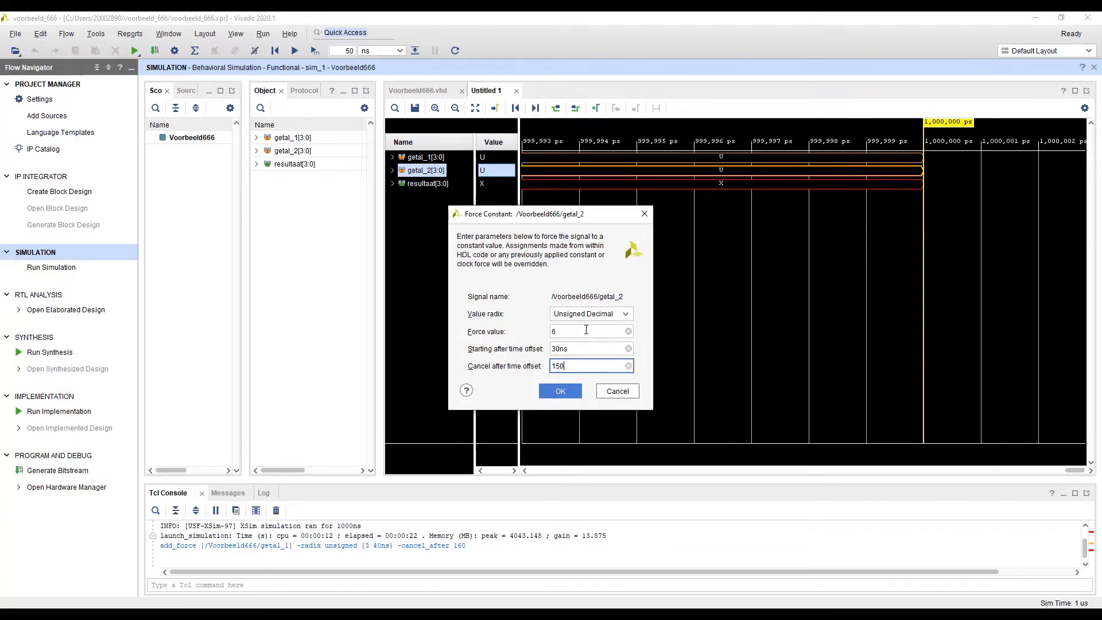
pyautogui.click(563, 392)
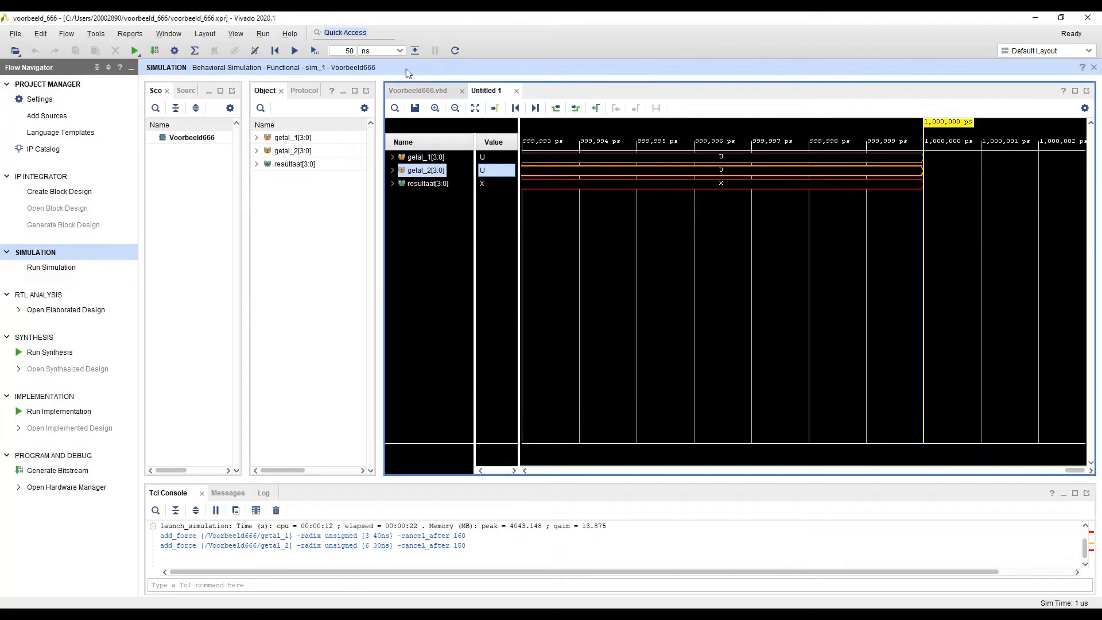
# Step: Run the simulation for 180 ns and fit the whole waveform in view
pyautogui.click(352, 51)
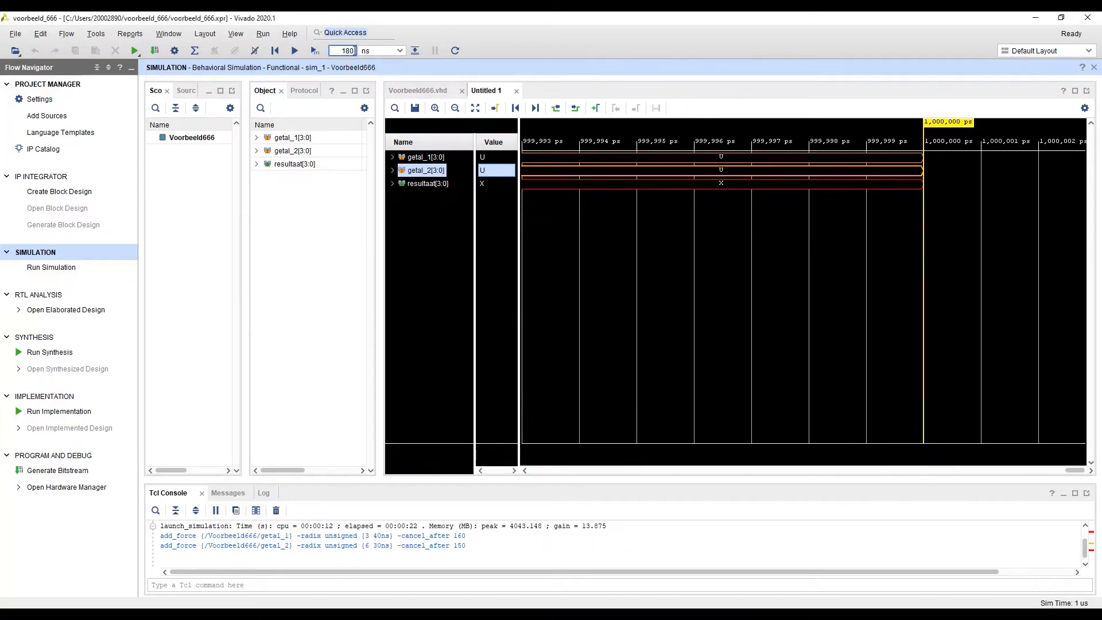
pyautogui.write('180')
pyautogui.click(315, 50)
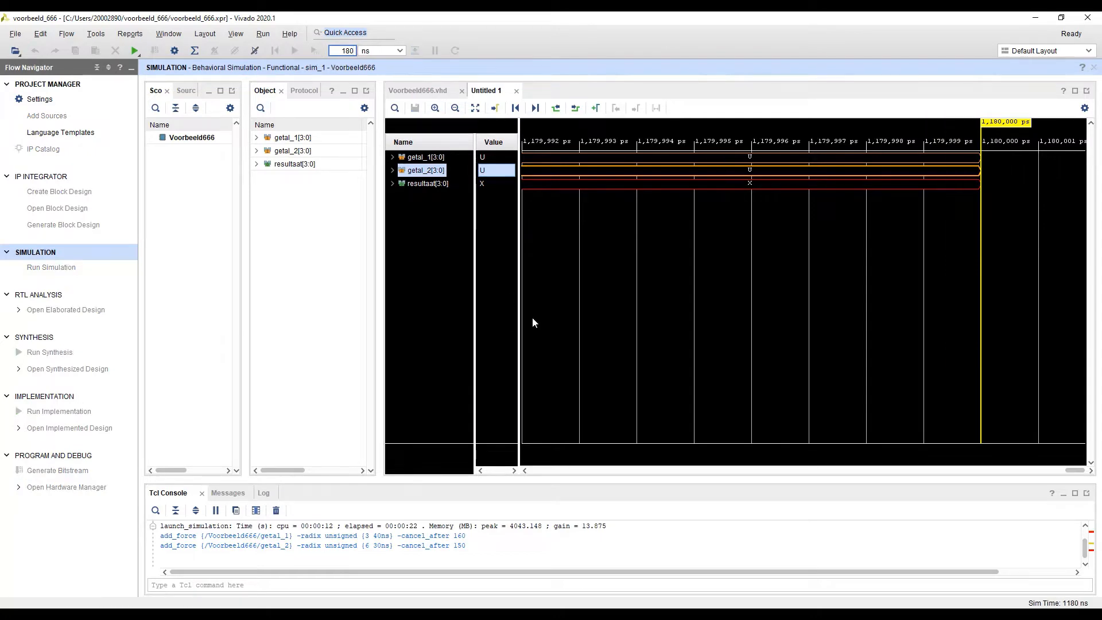
pyautogui.click(476, 108)
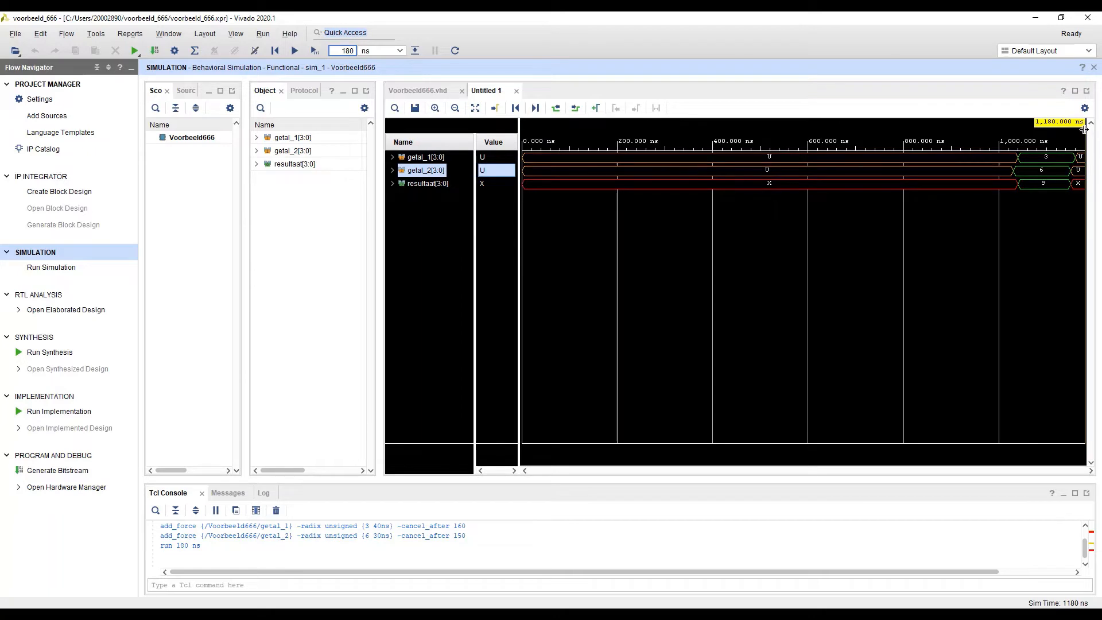
# Step: Move the time cursor to about 1,089 ns and examine getal_1, getal_2 and resultaat around the forced interval
pyautogui.moveTo(1078, 127); pyautogui.dragTo(1042, 127)
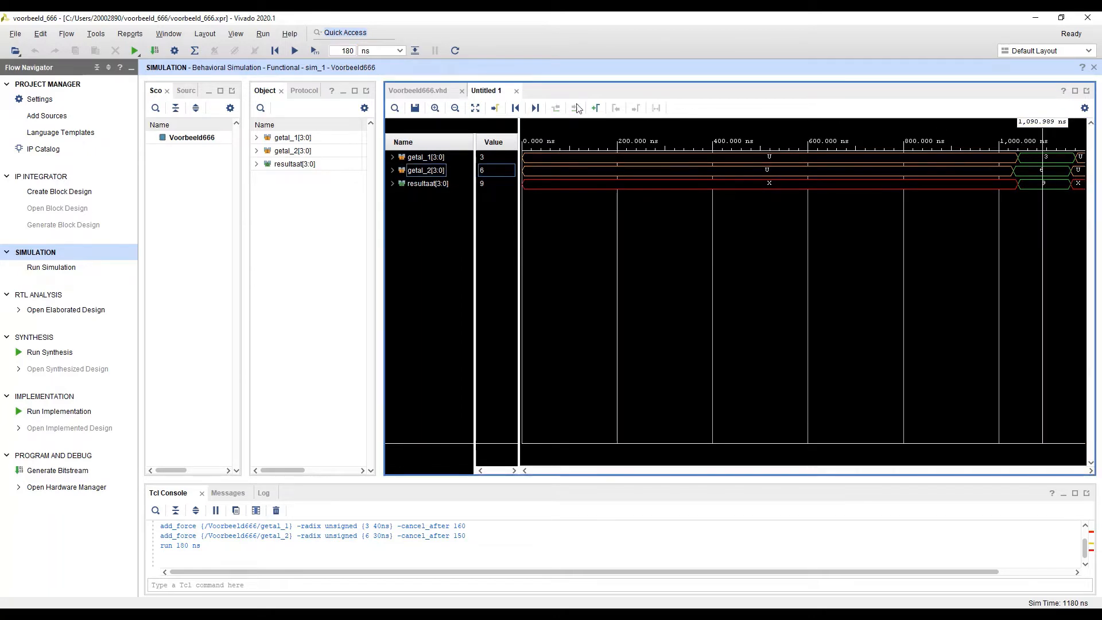
pyautogui.click(435, 108)
pyautogui.click(435, 108)
pyautogui.click(435, 108)
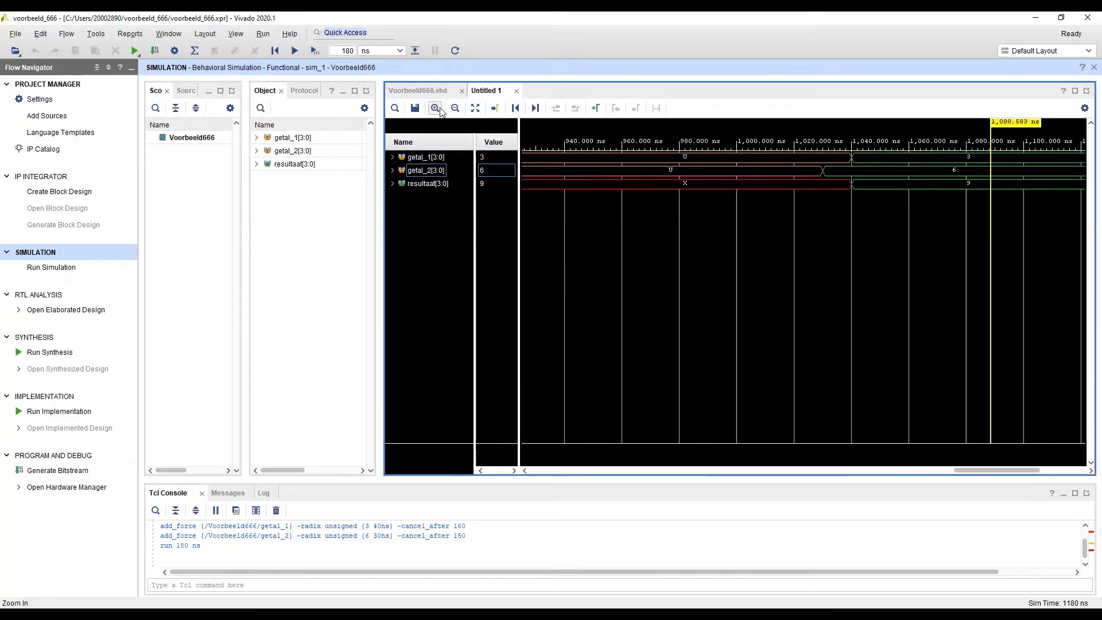
pyautogui.moveTo(988, 480); pyautogui.dragTo(1045, 475)
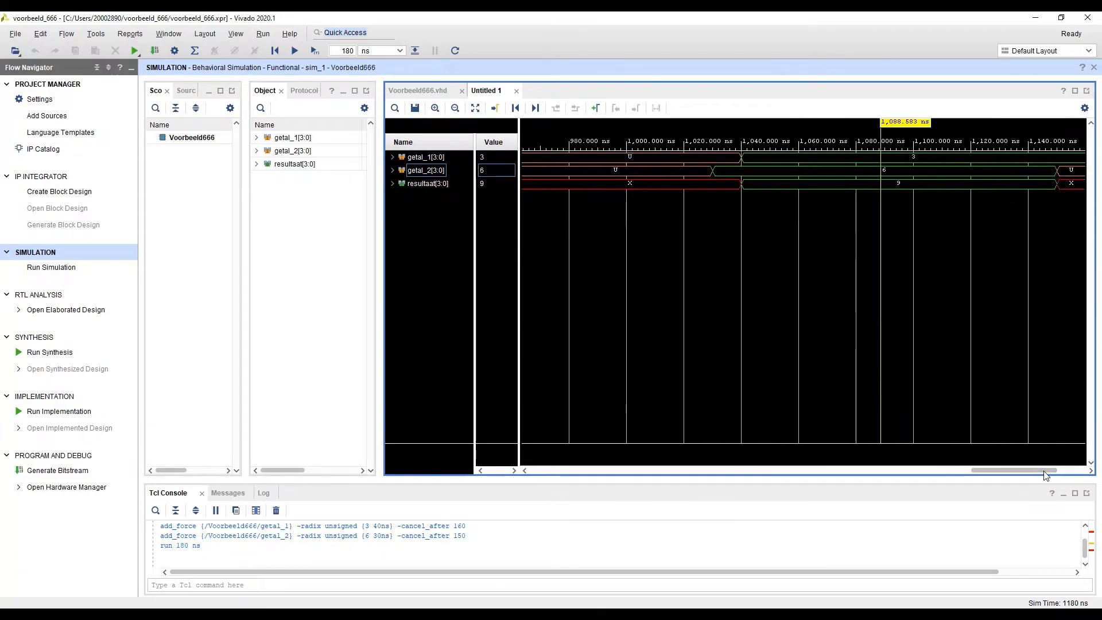
pyautogui.click(1091, 472)
pyautogui.click(1091, 472)
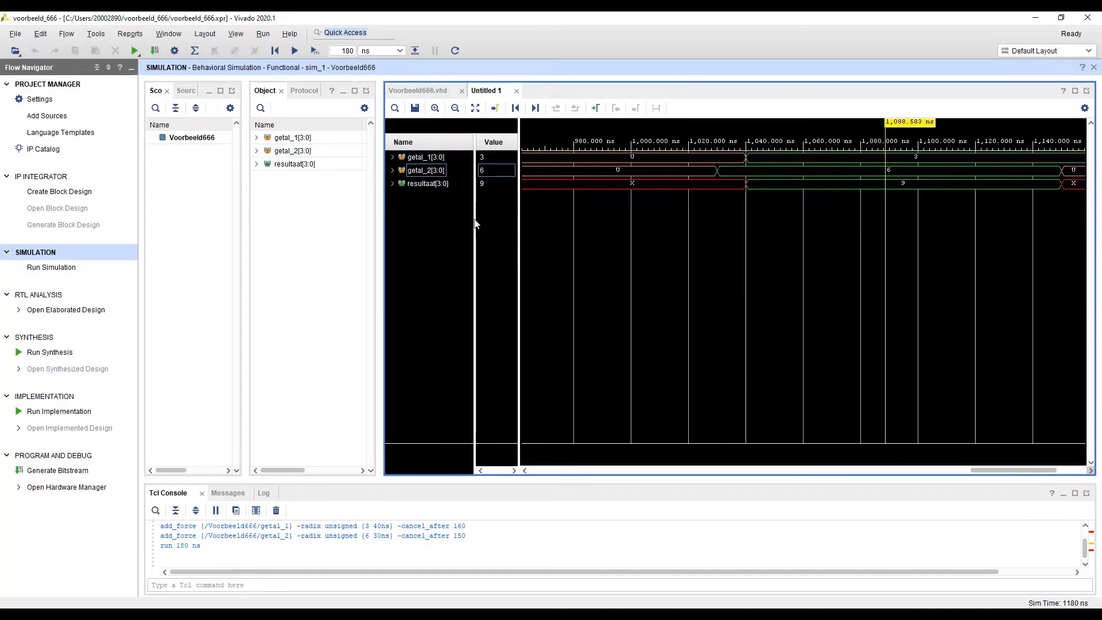
# Step: Expand resultaat, getal_2 and getal_1 in the waveform to examine their individual bits
pyautogui.click(392, 183)
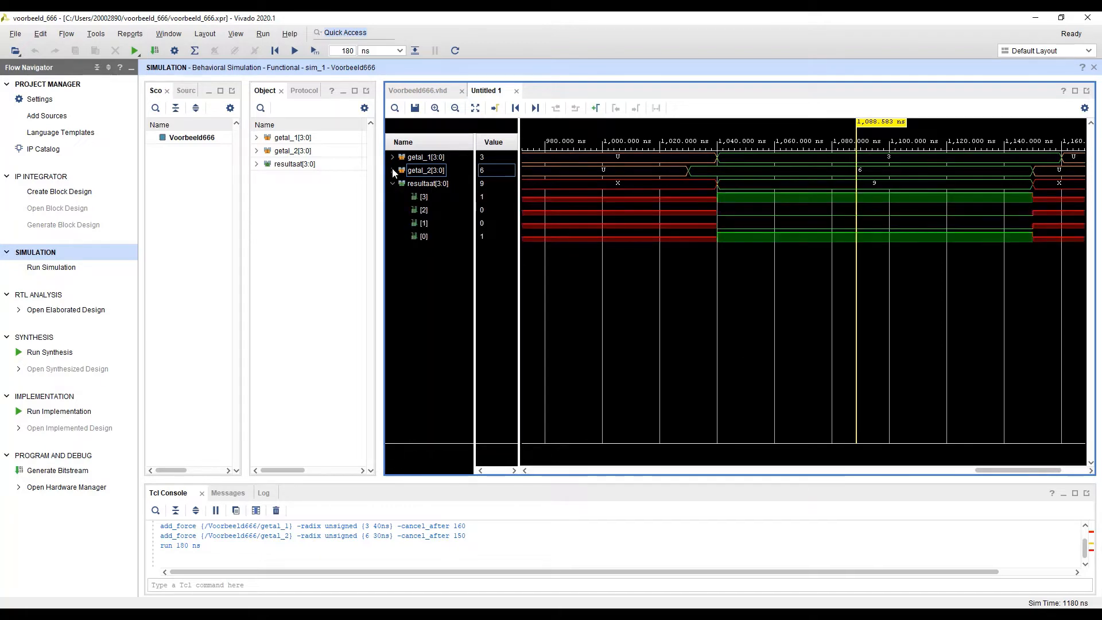
pyautogui.click(393, 170)
pyautogui.click(393, 157)
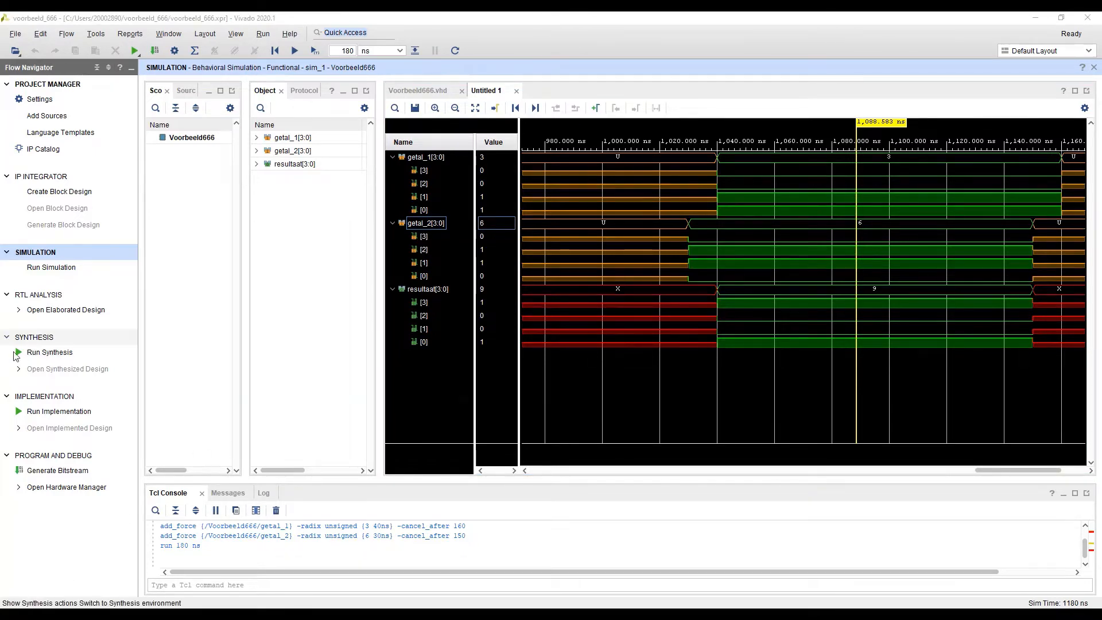
# Step: Open the elaborated design and inspect the RTL_ADD cell and its output in the schematic
pyautogui.click(20, 312)
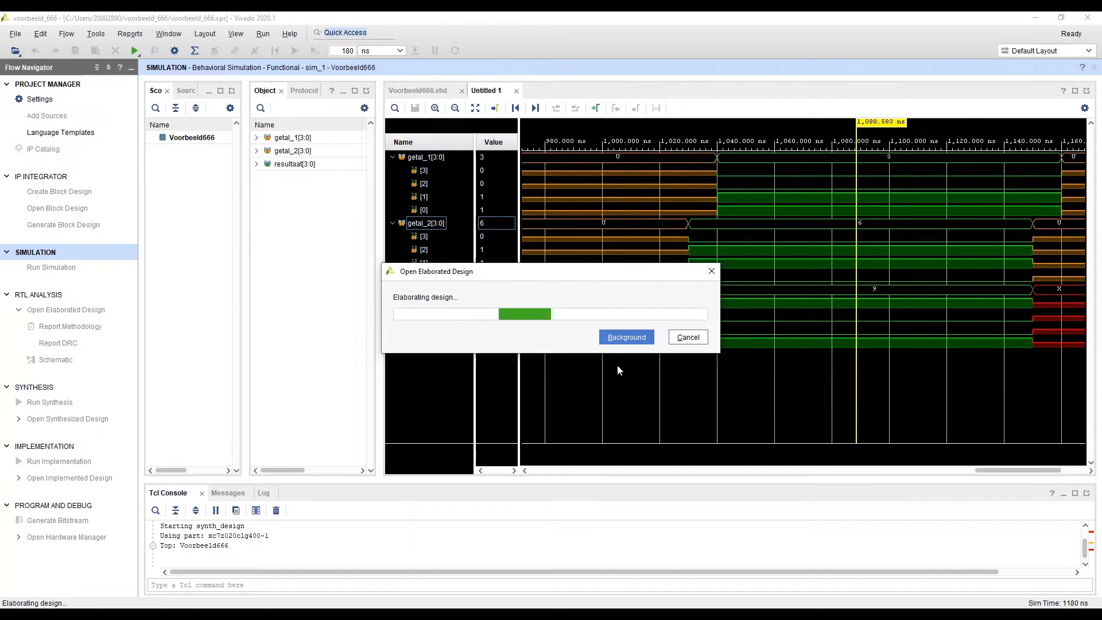
pyautogui.moveTo(548, 274); pyautogui.dragTo(688, 373)
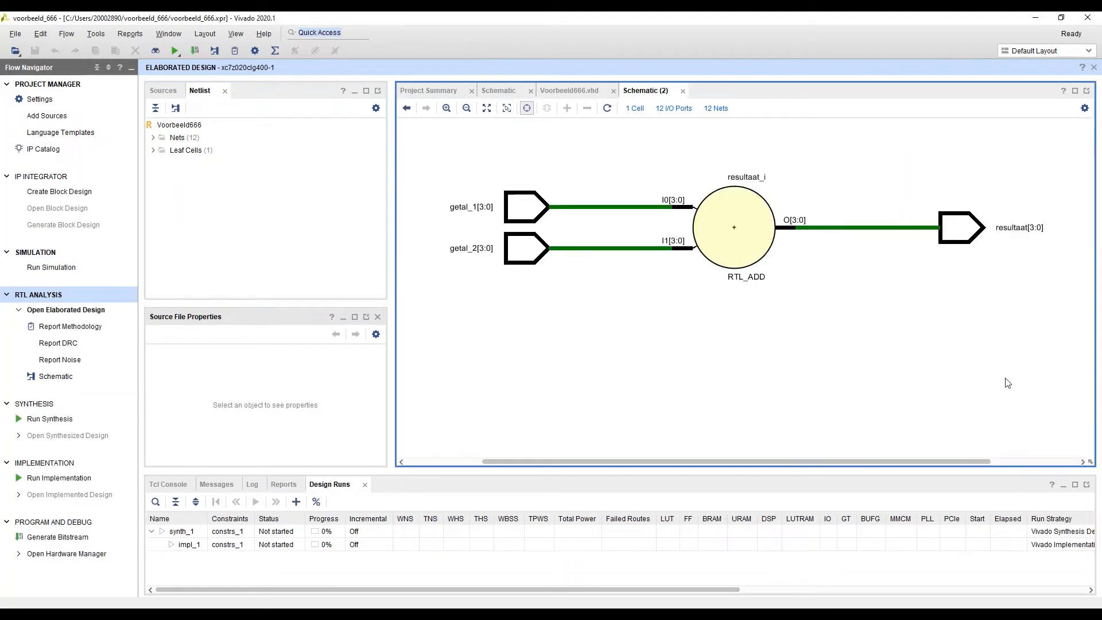
pyautogui.click(727, 227)
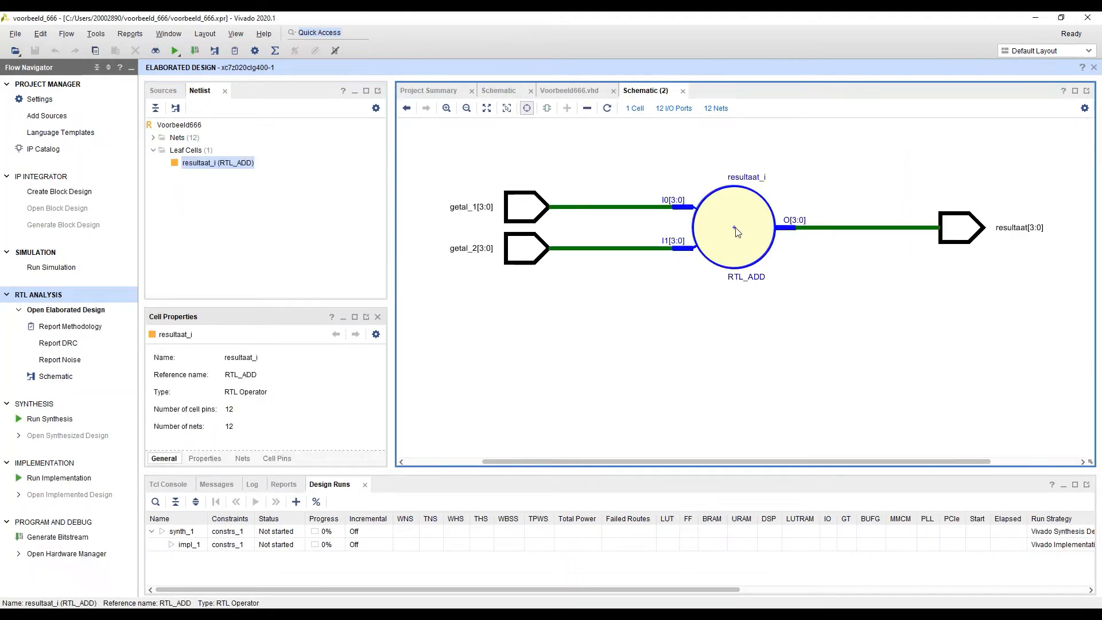
pyautogui.moveTo(426, 197); pyautogui.dragTo(494, 227)
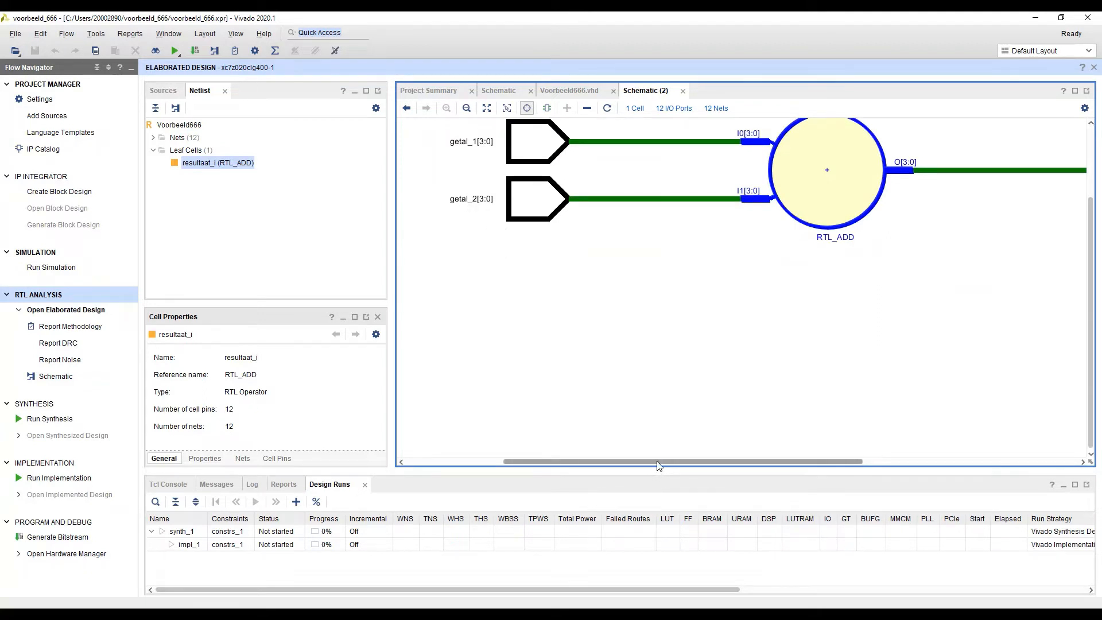
pyautogui.moveTo(653, 462); pyautogui.dragTo(769, 464)
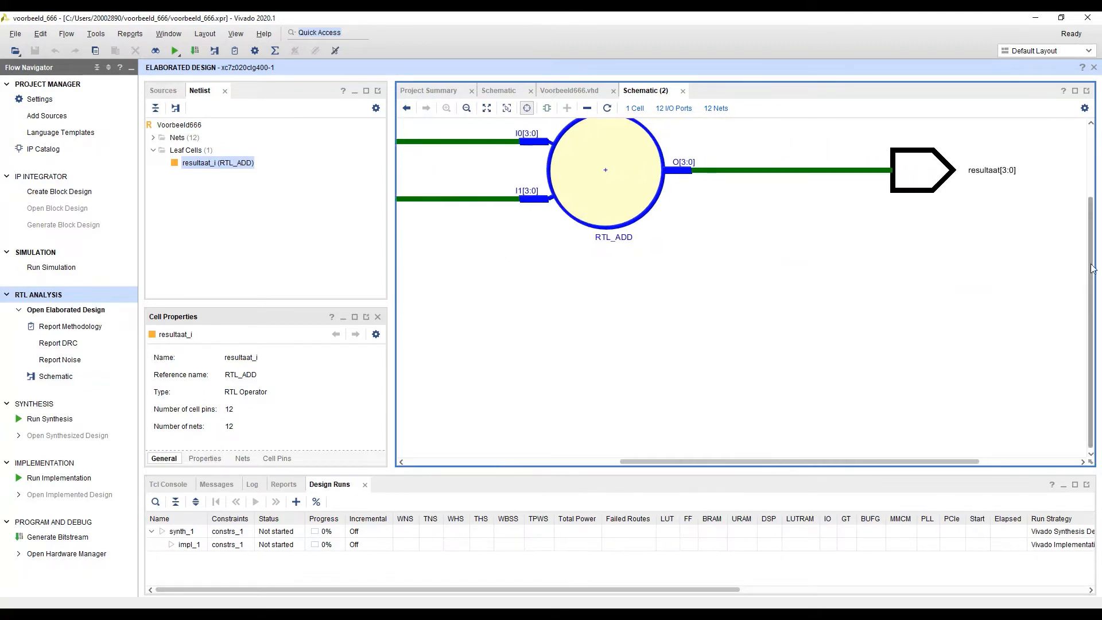
pyautogui.moveTo(1087, 270); pyautogui.dragTo(1088, 201)
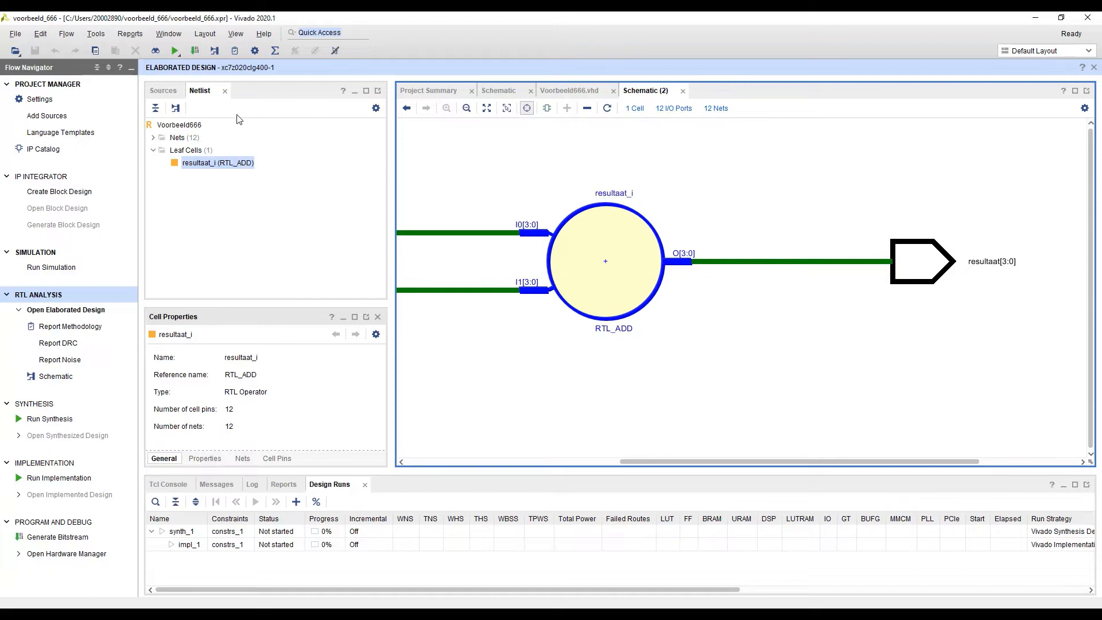
# Step: Highlight the getal_1, getal_2 and resultaat nets from the netlist and expand resultaat into its individual nets
pyautogui.click(153, 138)
pyautogui.click(201, 152)
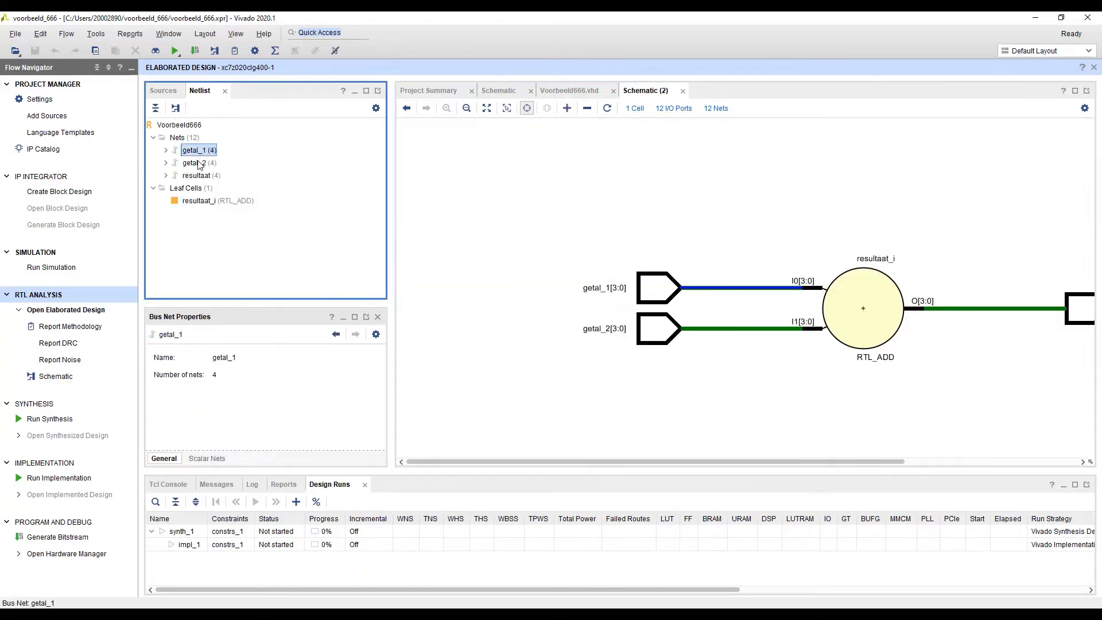
pyautogui.click(195, 163)
pyautogui.click(192, 176)
pyautogui.click(166, 176)
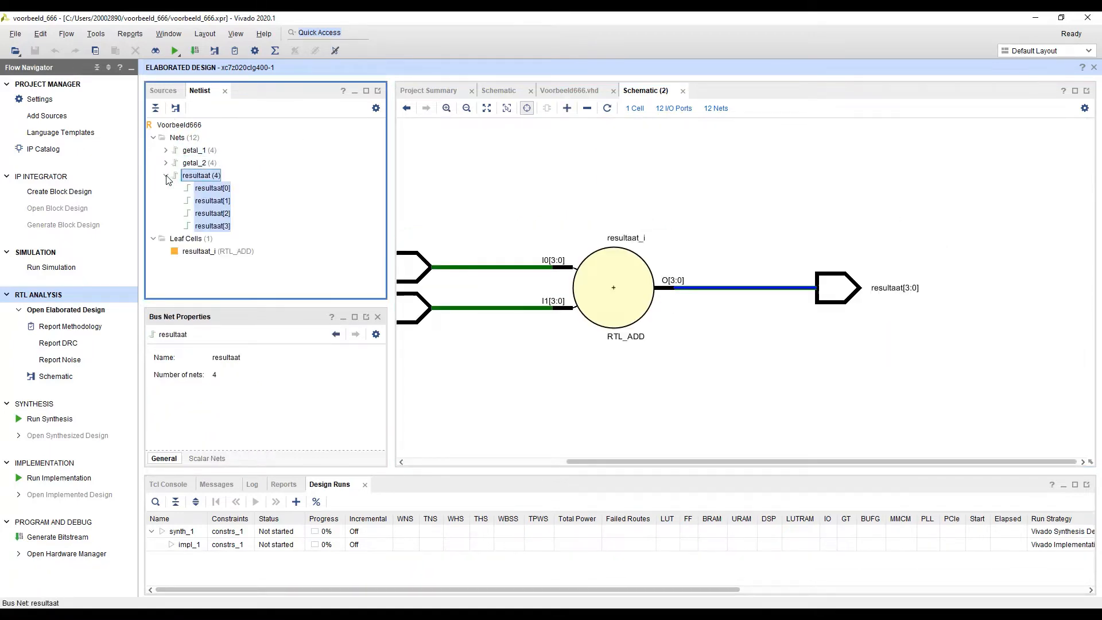
# Step: Run synthesis of the Voorbeeld666 design
pyautogui.click(48, 423)
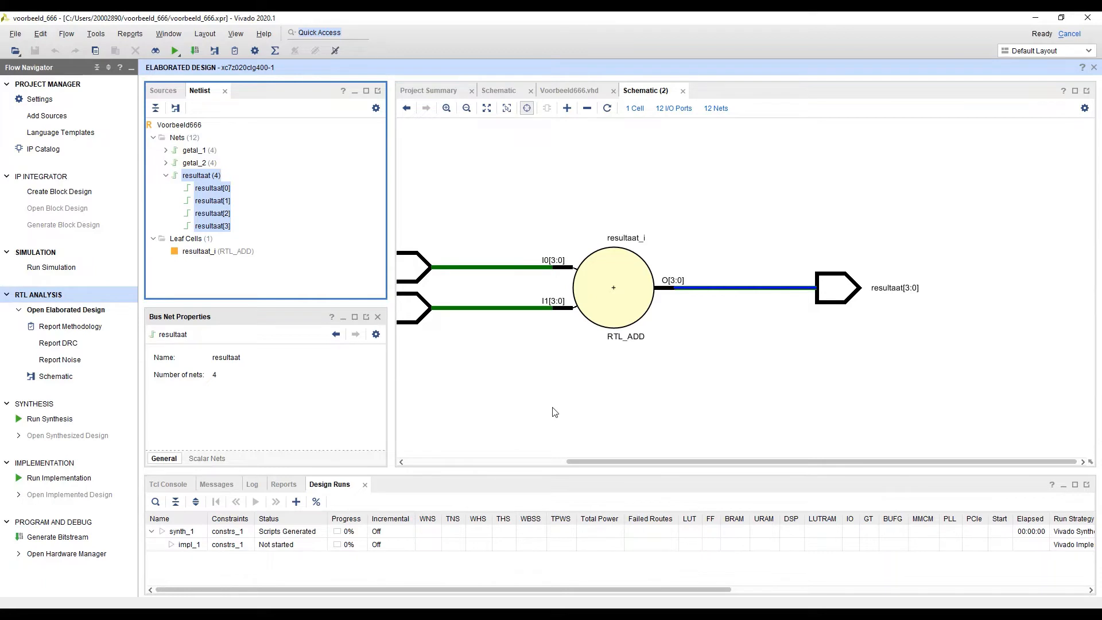
pyautogui.moveTo(615, 462); pyautogui.dragTo(542, 460)
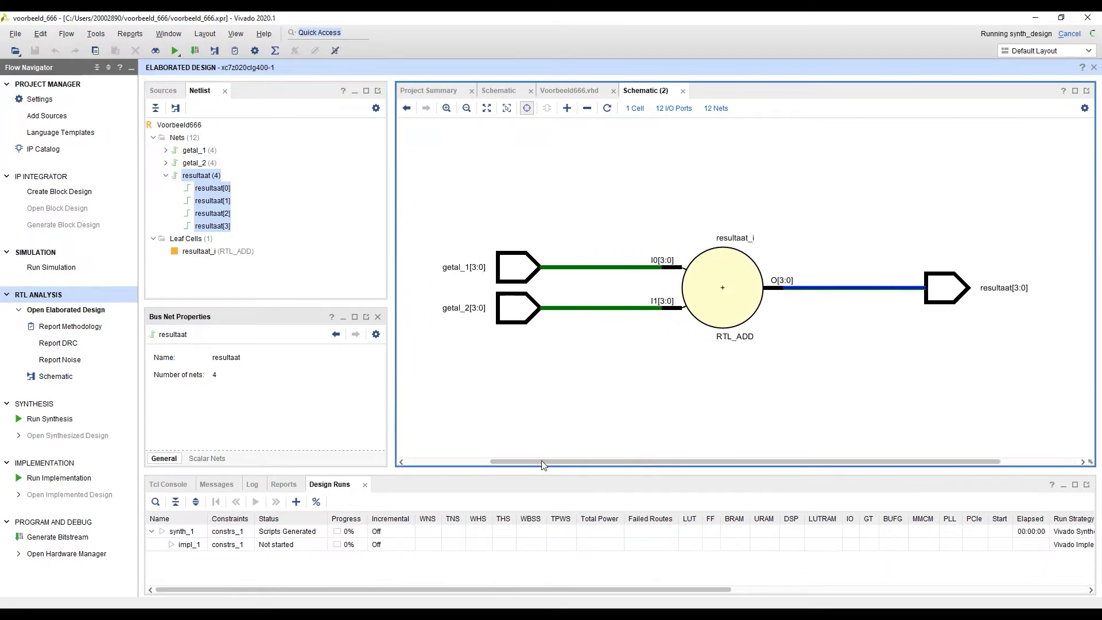
pyautogui.click(168, 34)
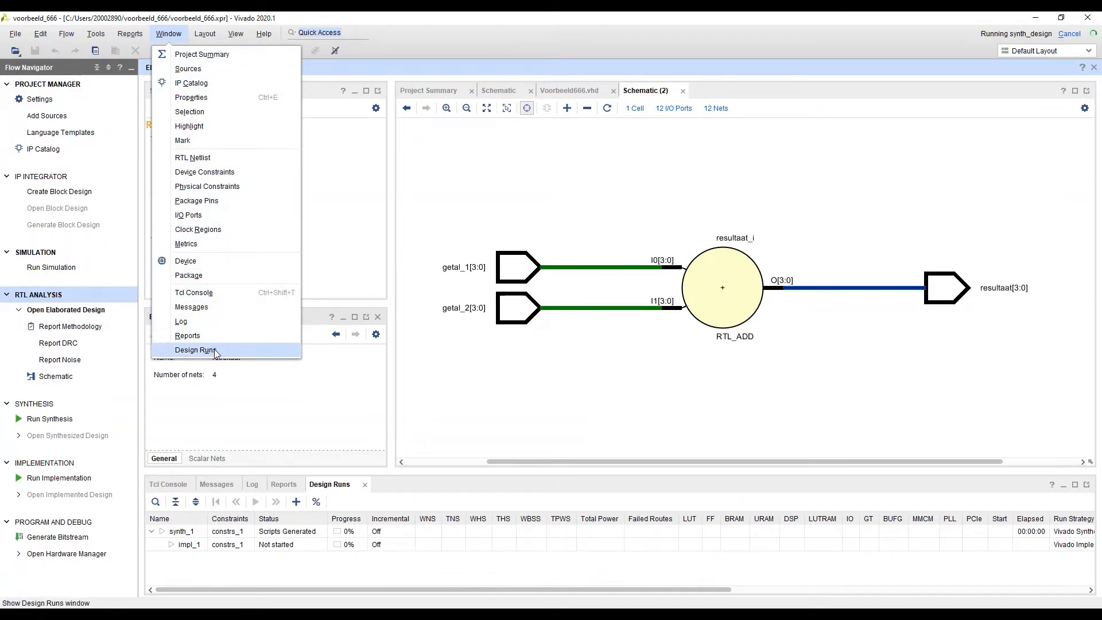
pyautogui.click(559, 23)
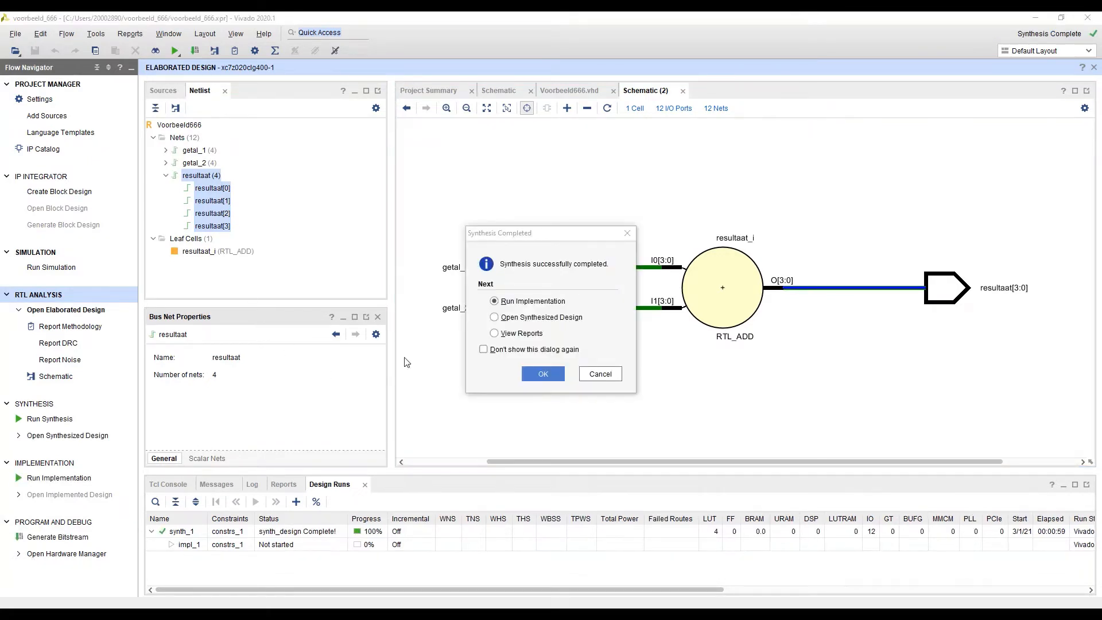
# Step: Open the synthesized design after synthesis completes, closing the elaborated design first
pyautogui.click(515, 317)
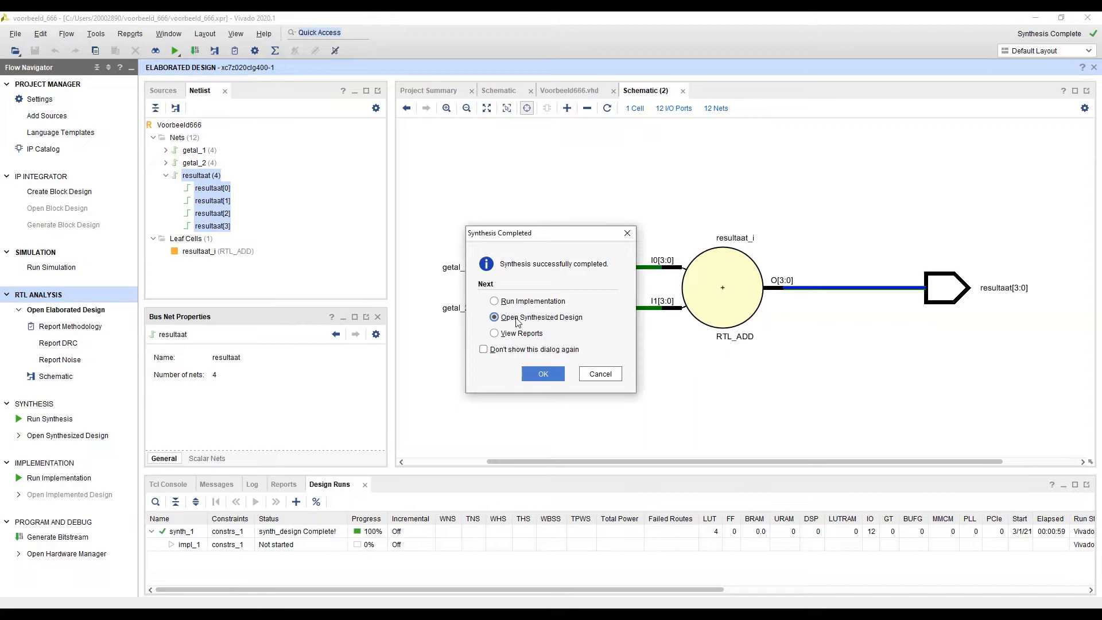
pyautogui.click(549, 376)
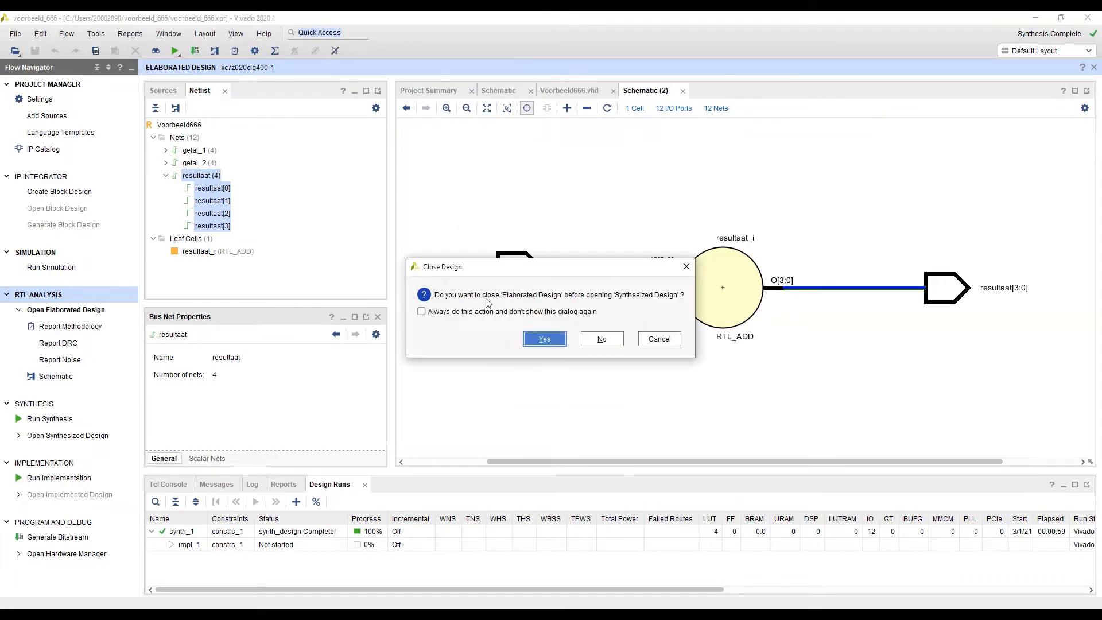
pyautogui.click(544, 339)
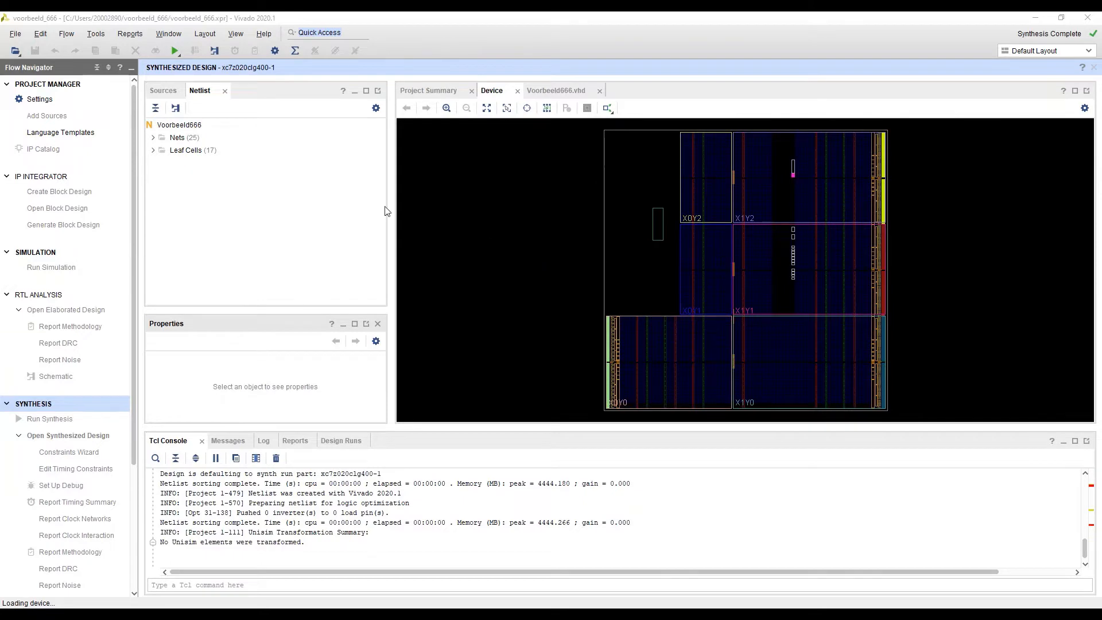
# Step: Open the synthesized design's schematic and examine how the input buffers, LUTs and output buffers are connected
pyautogui.moveTo(393, 208); pyautogui.dragTo(264, 203)
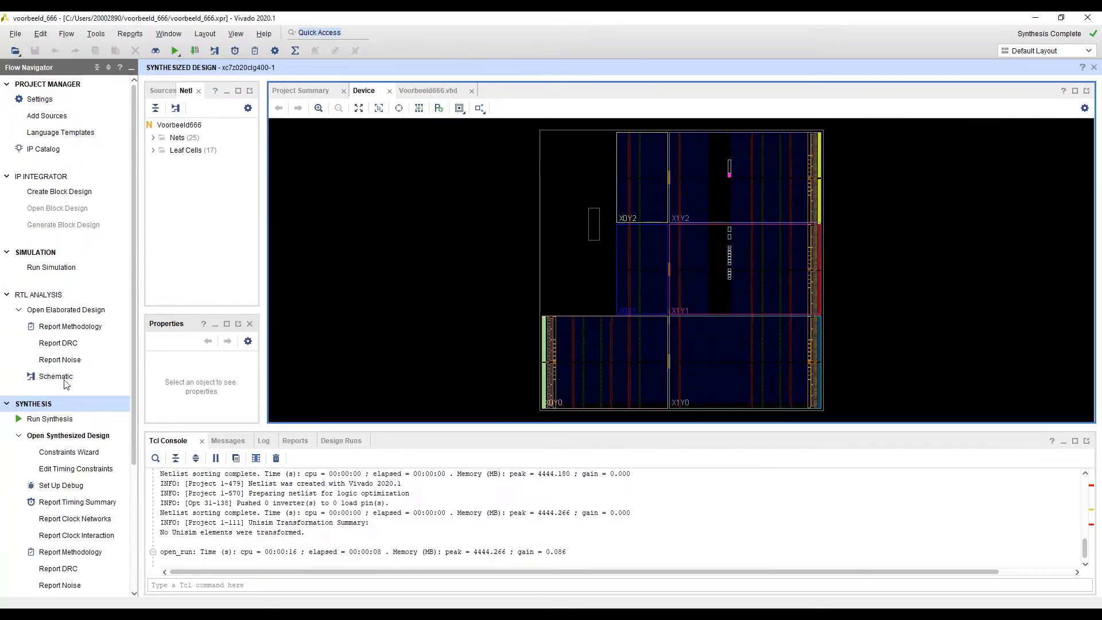
pyautogui.scroll(-5, 126, 367)
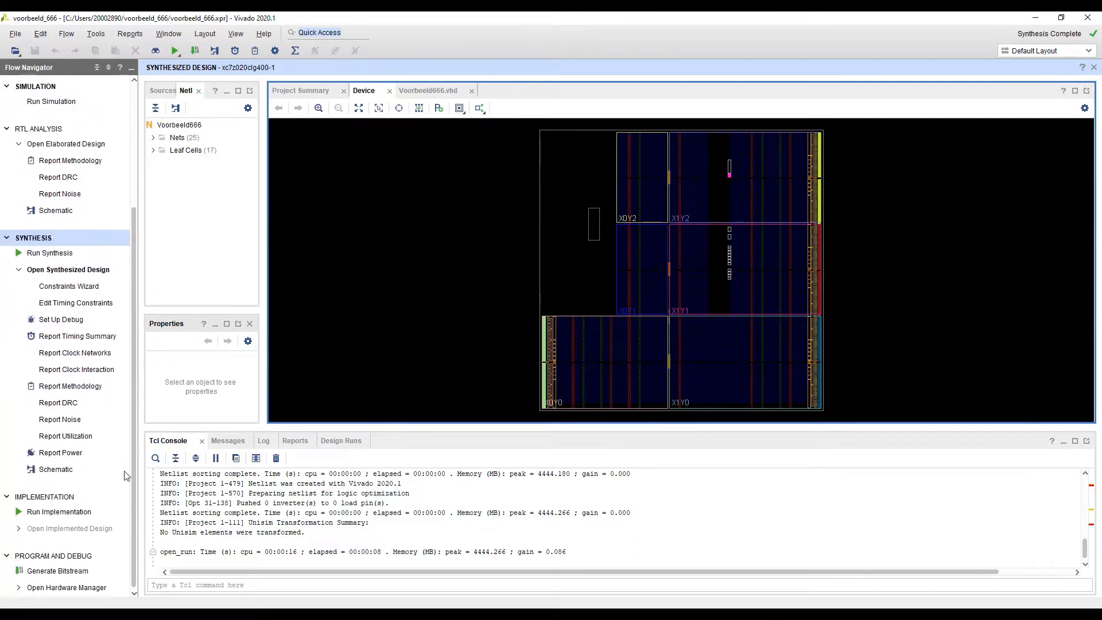
pyautogui.click(53, 472)
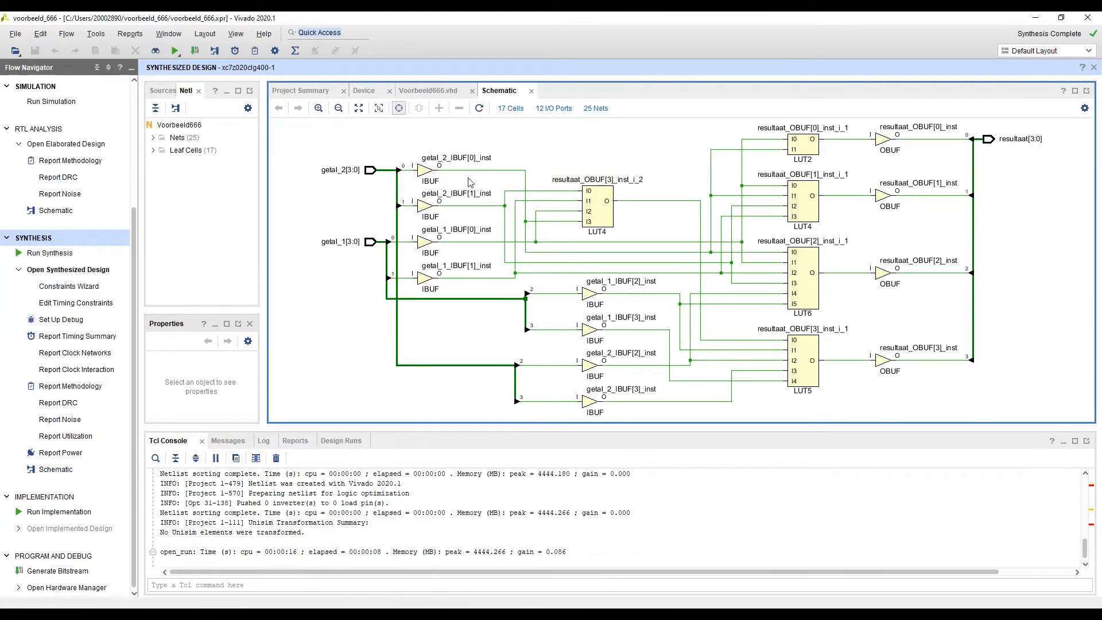
pyautogui.moveTo(400, 139); pyautogui.dragTo(502, 322)
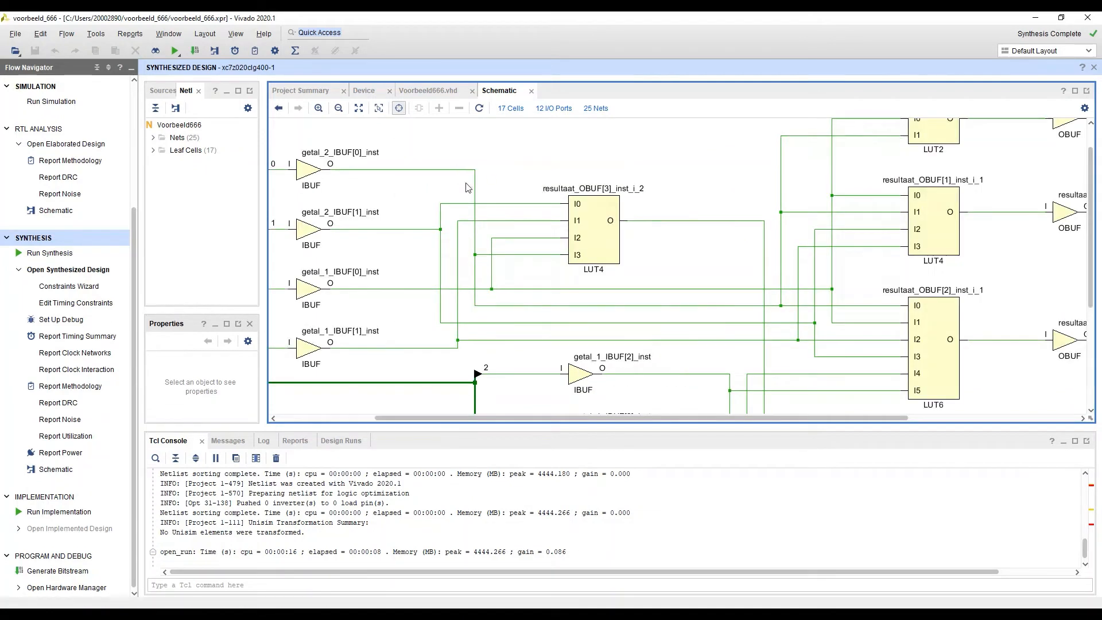
pyautogui.click(359, 108)
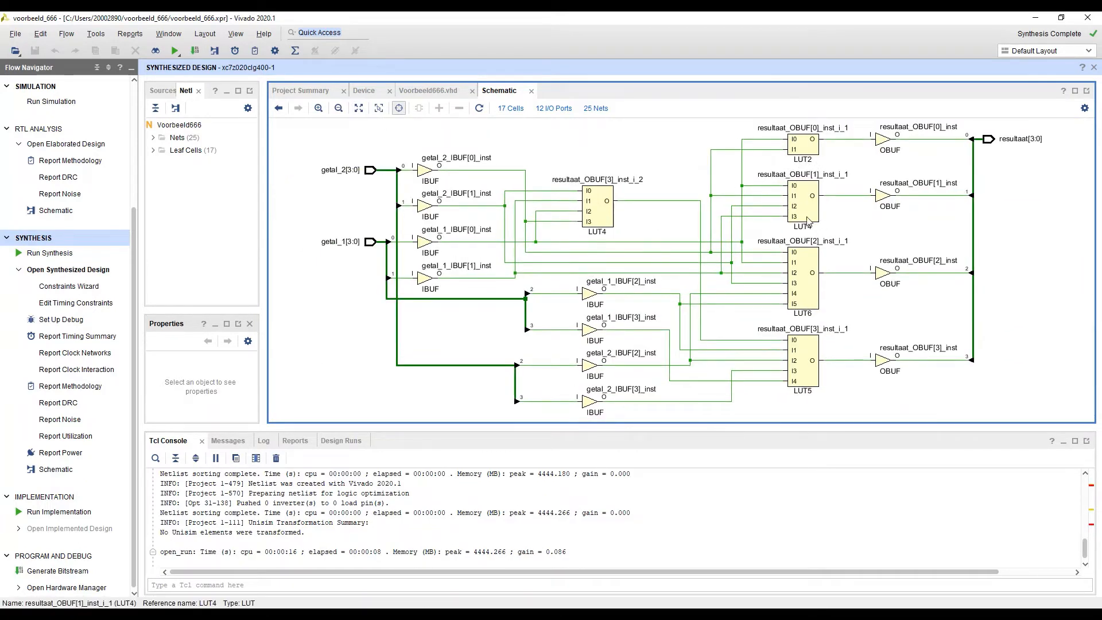
# Step: Select the LUT6 cell resultaat_OBUF[2]_inst_i_1, enlarge its properties view and show its truth table
pyautogui.click(810, 303)
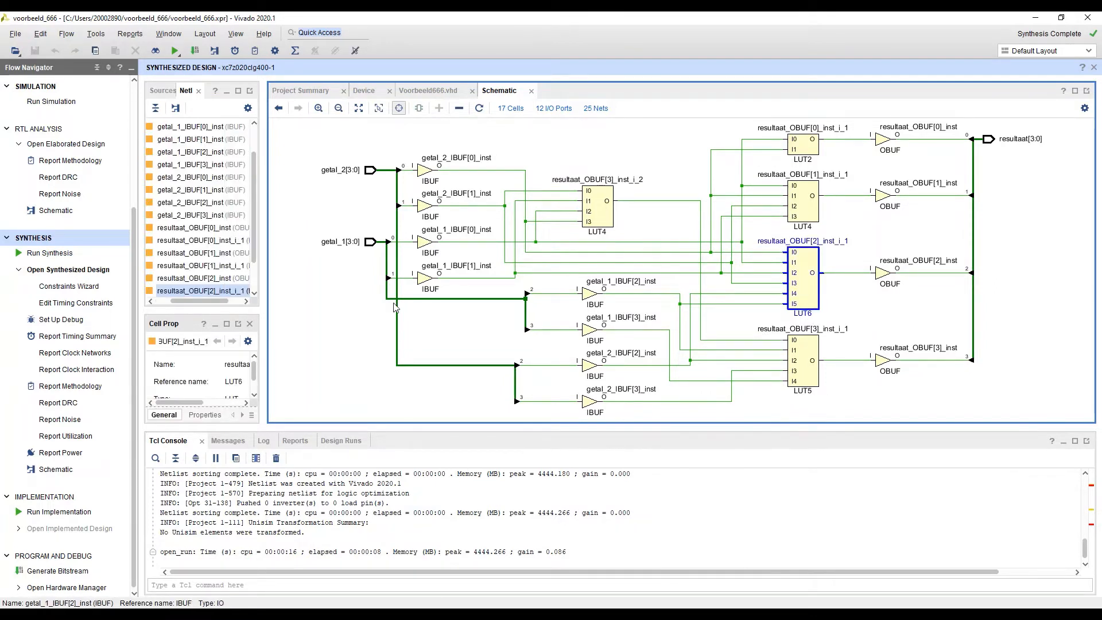
pyautogui.moveTo(229, 314); pyautogui.dragTo(229, 208)
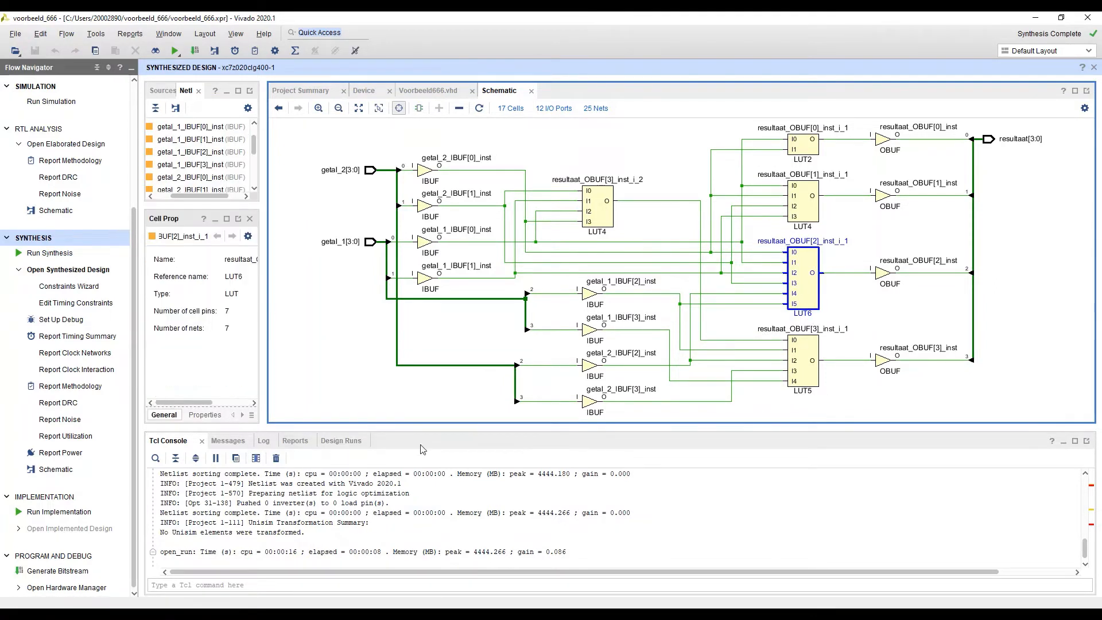
pyautogui.moveTo(420, 427); pyautogui.dragTo(420, 474)
pyautogui.moveTo(264, 313); pyautogui.dragTo(351, 320)
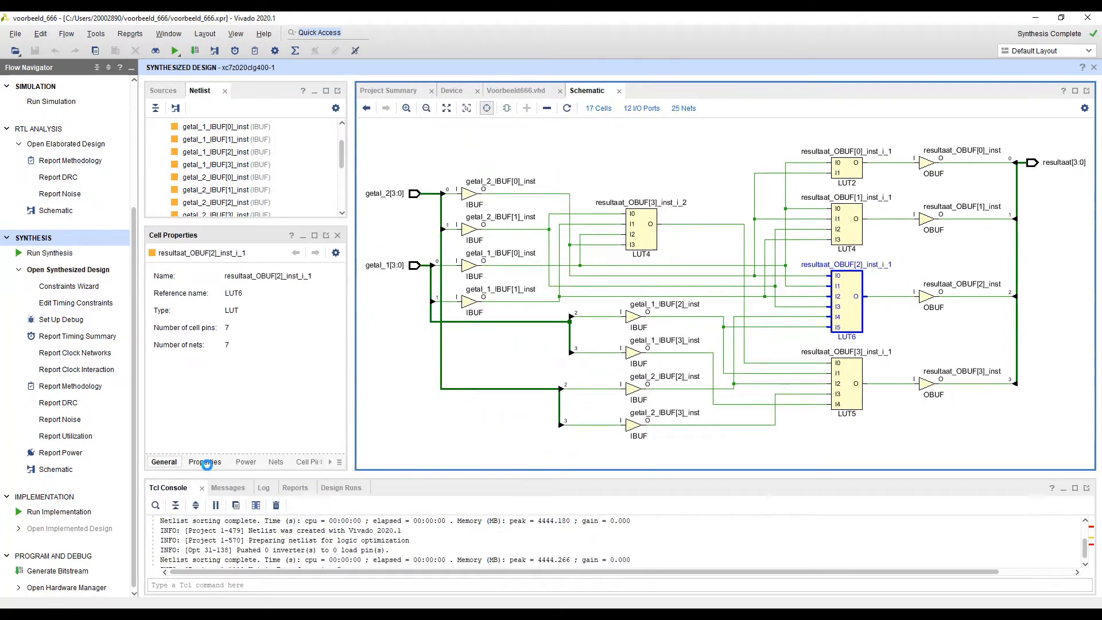
pyautogui.click(207, 463)
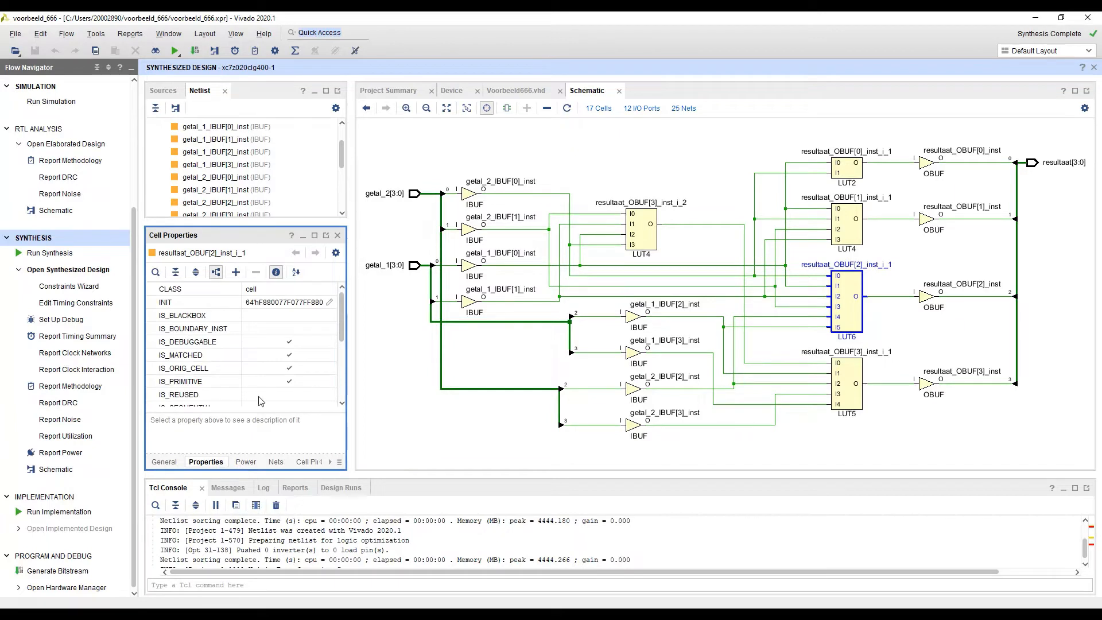
pyautogui.click(331, 462)
pyautogui.click(331, 462)
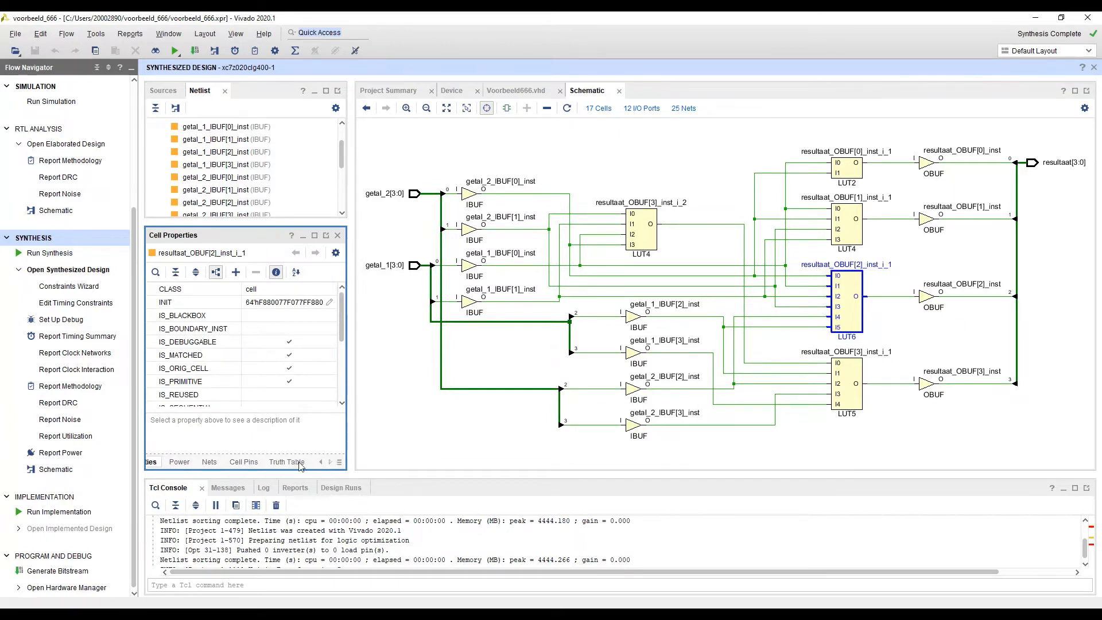
pyautogui.click(287, 462)
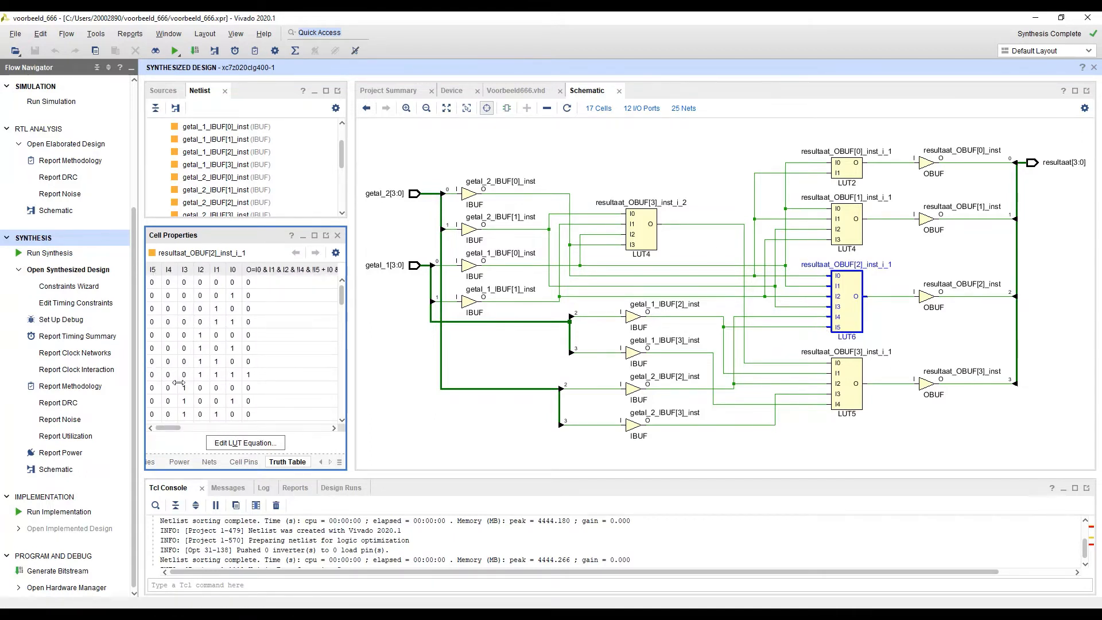
# Step: Generate a power report named power_1 with the default environment settings and enlarge the results area to show its summary
pyautogui.scroll(2, 69, 493)
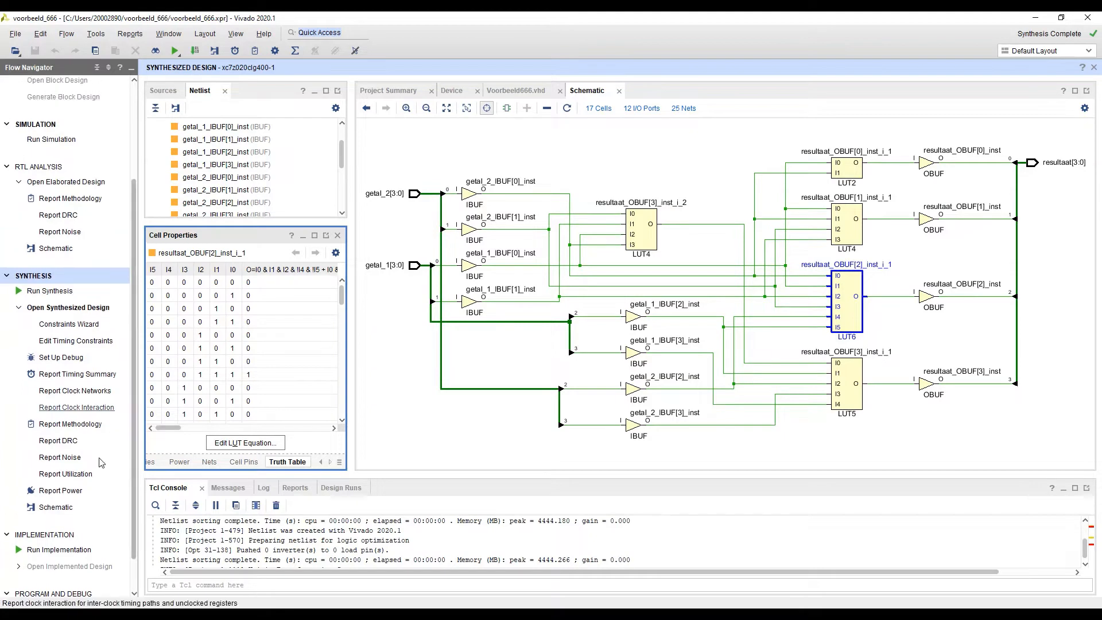
pyautogui.click(64, 493)
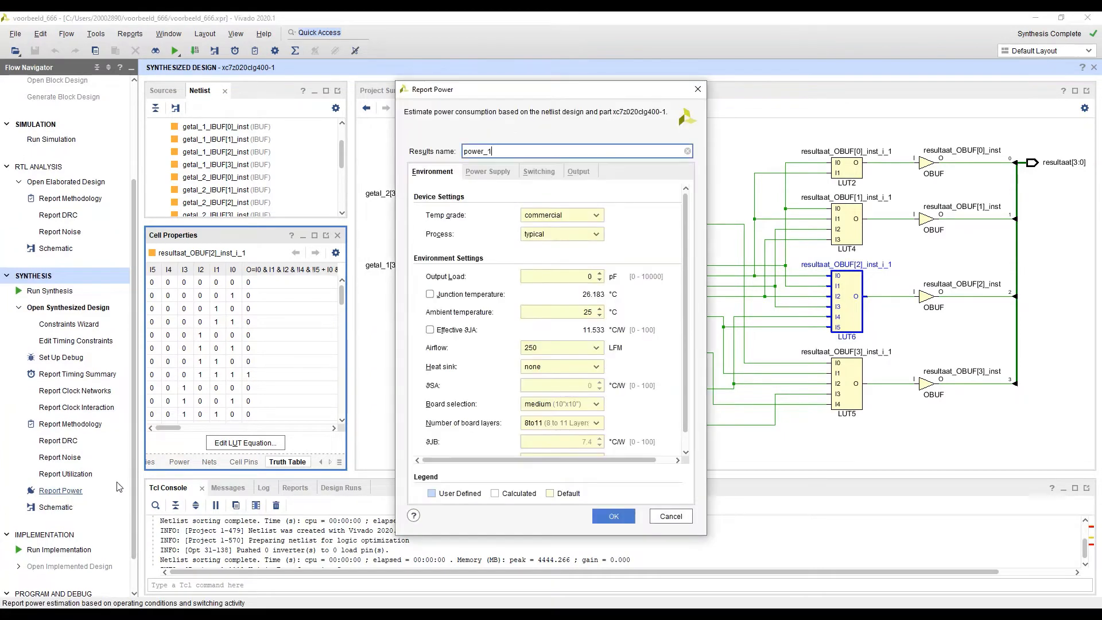
pyautogui.scroll(-1, 687, 202)
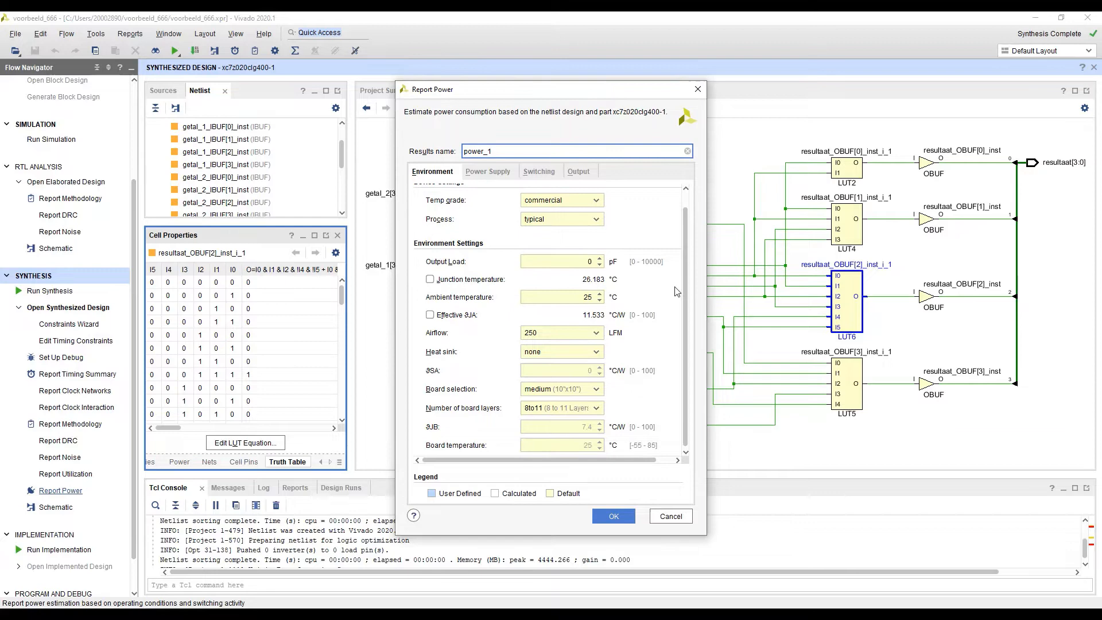
pyautogui.click(614, 516)
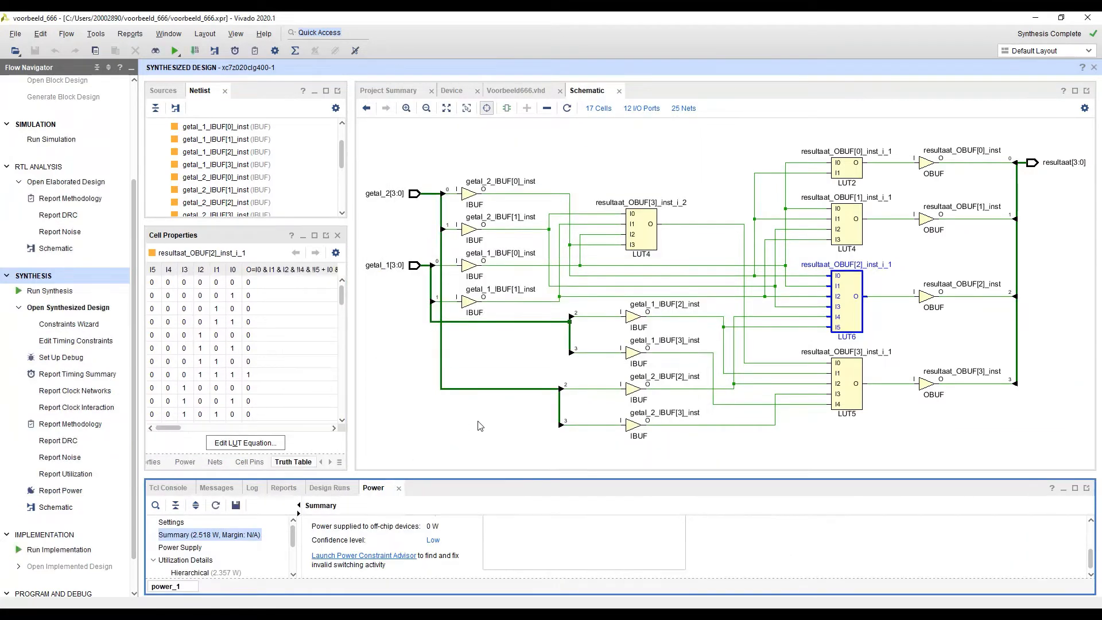
pyautogui.moveTo(515, 477); pyautogui.dragTo(536, 294)
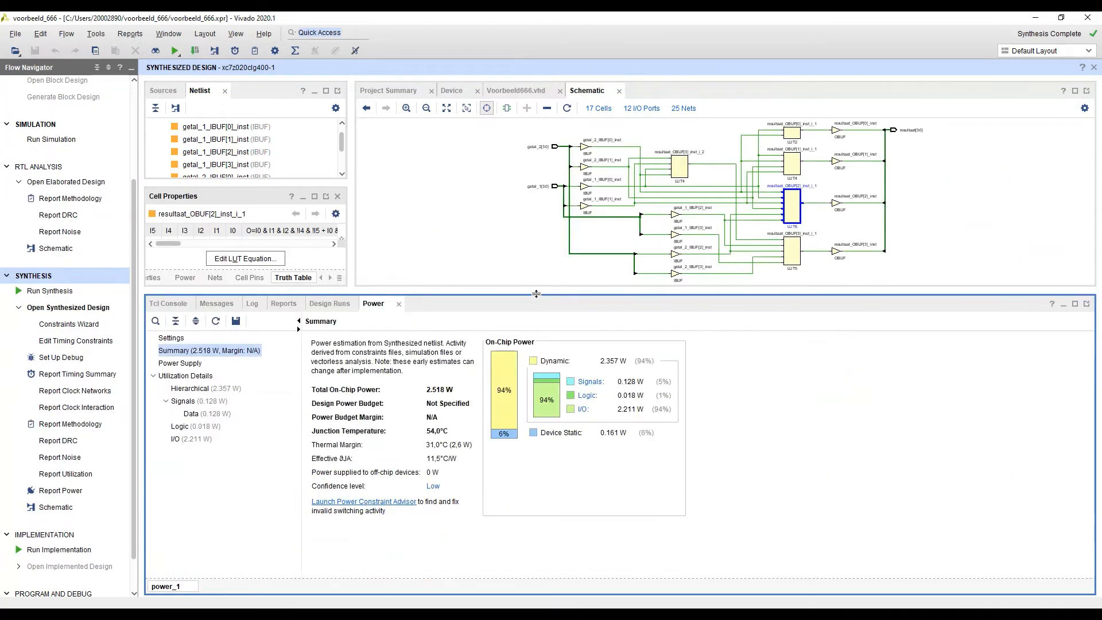
# Step: Review the power report's supply, hierarchical, signal data and logic sections, widening the utilization column of the data table
pyautogui.click(182, 356)
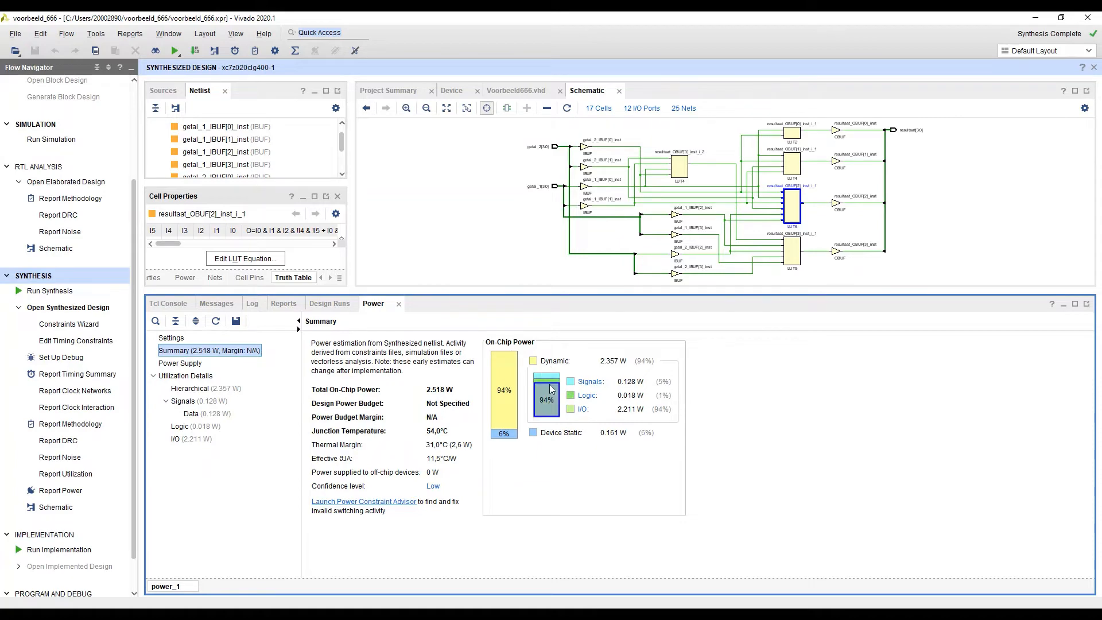
pyautogui.click(190, 363)
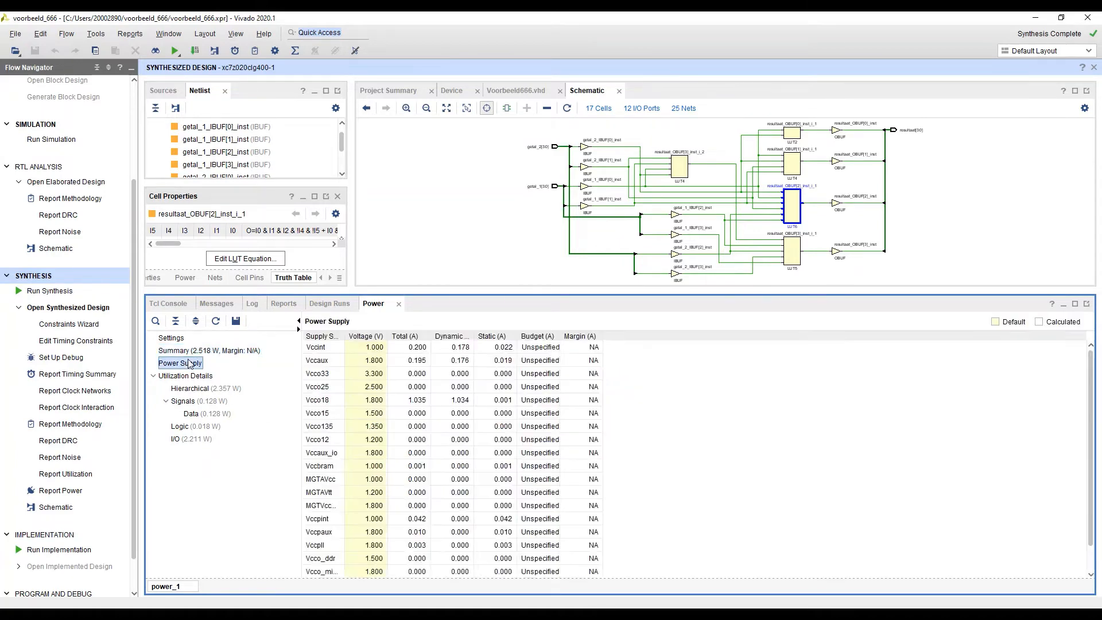
pyautogui.click(188, 379)
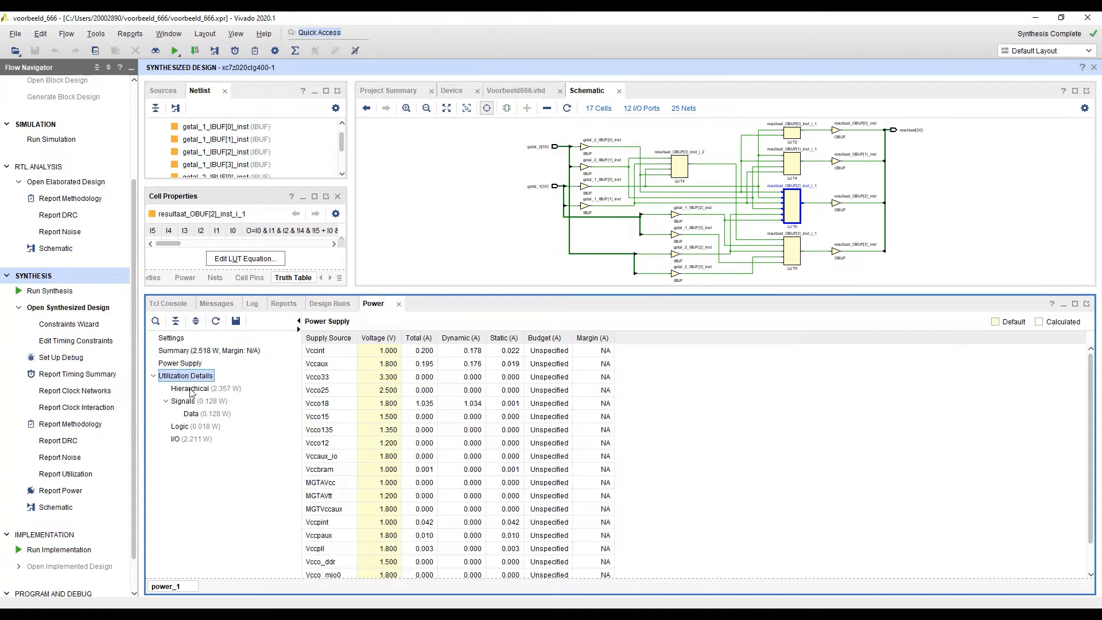
pyautogui.click(191, 389)
pyautogui.doubleClick(191, 377)
pyautogui.doubleClick(190, 377)
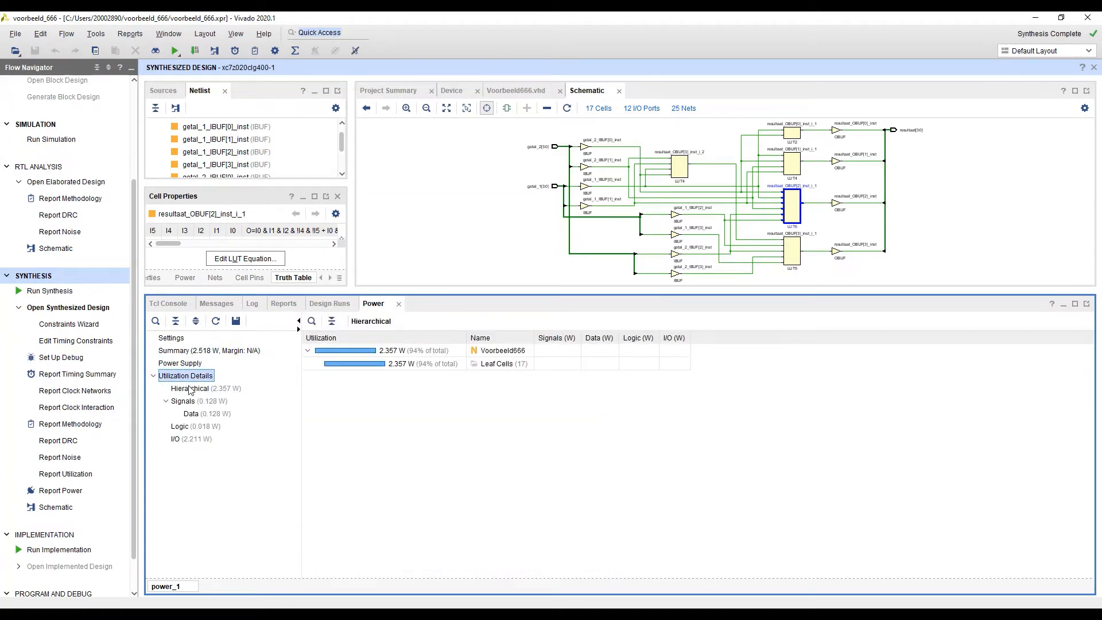
pyautogui.click(190, 389)
pyautogui.click(192, 413)
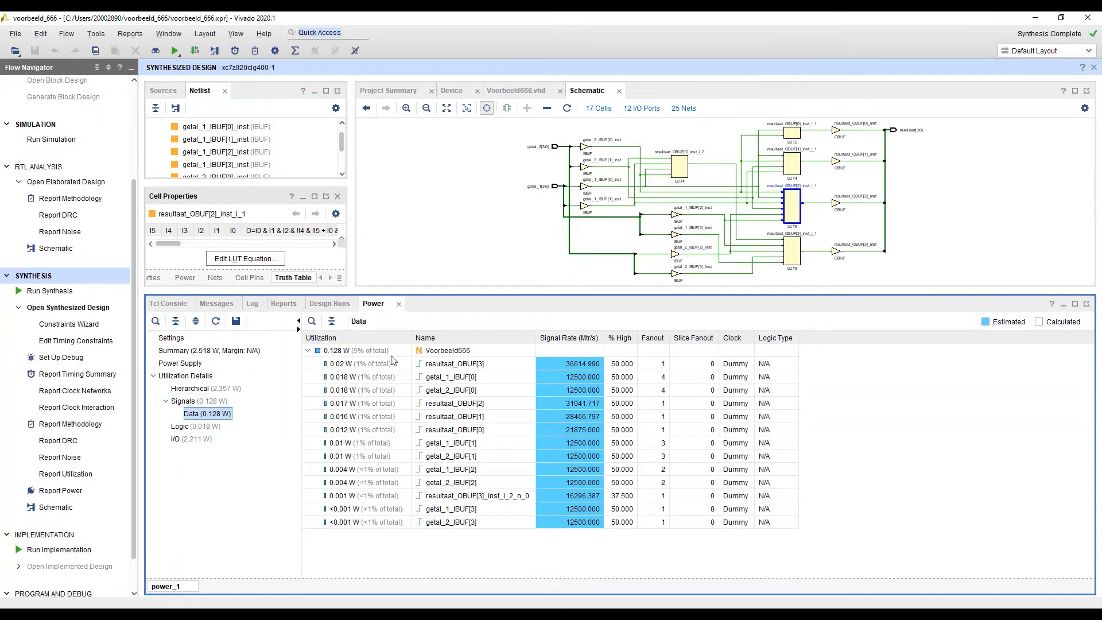
pyautogui.moveTo(411, 339); pyautogui.dragTo(443, 341)
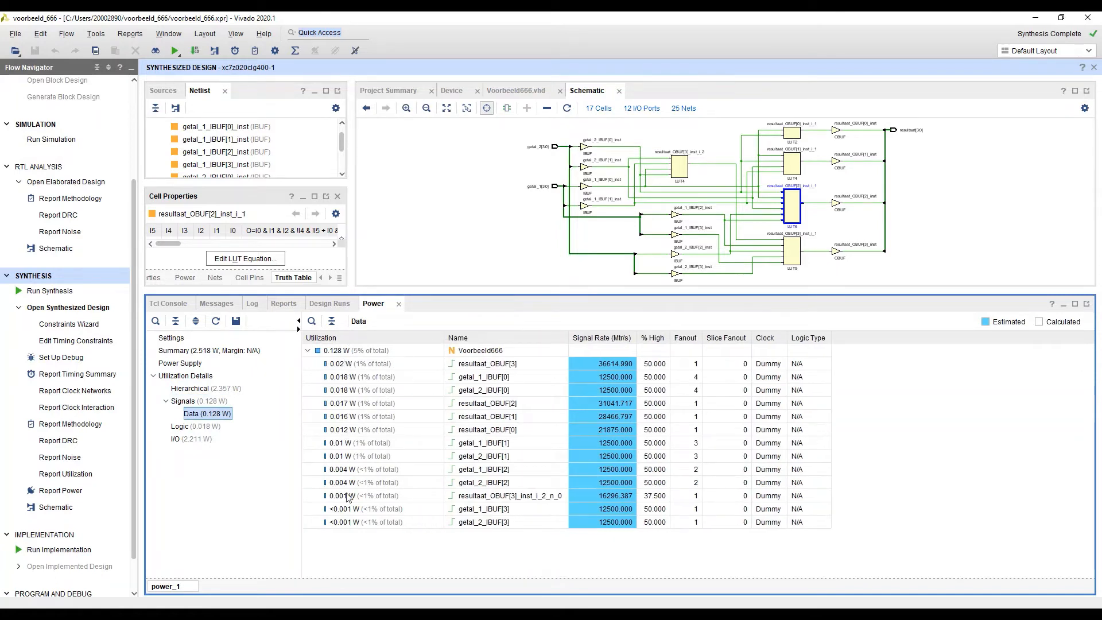
pyautogui.click(194, 429)
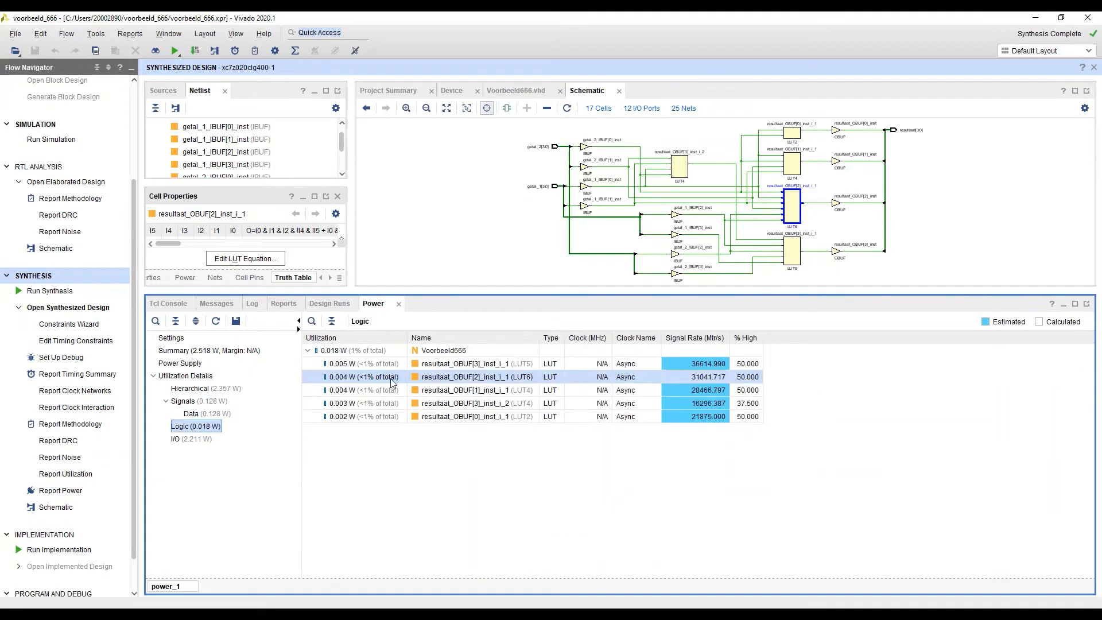
# Step: Show the power report's I/O section and expand resultaat, getal_1 and getal_2 to examine the power per bit
pyautogui.click(207, 439)
pyautogui.click(316, 363)
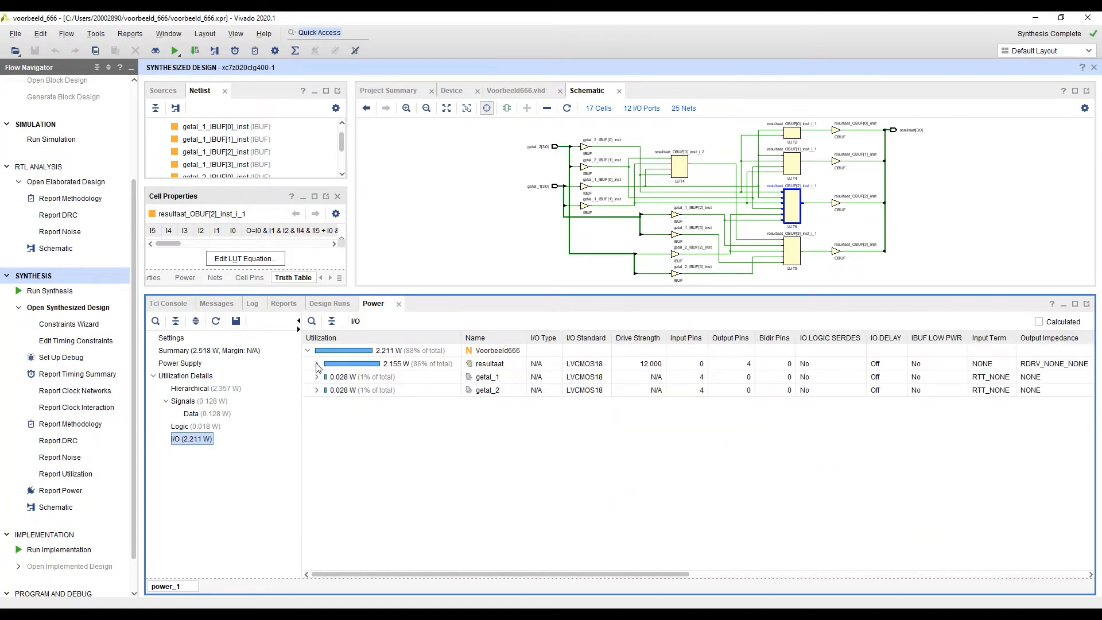
pyautogui.click(317, 430)
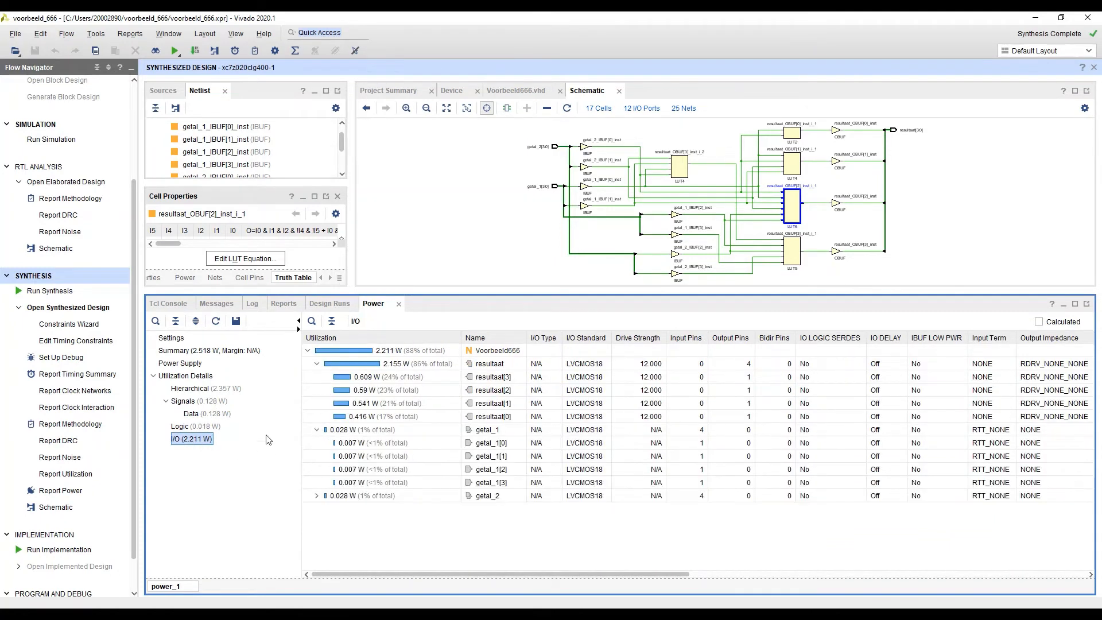
pyautogui.click(317, 496)
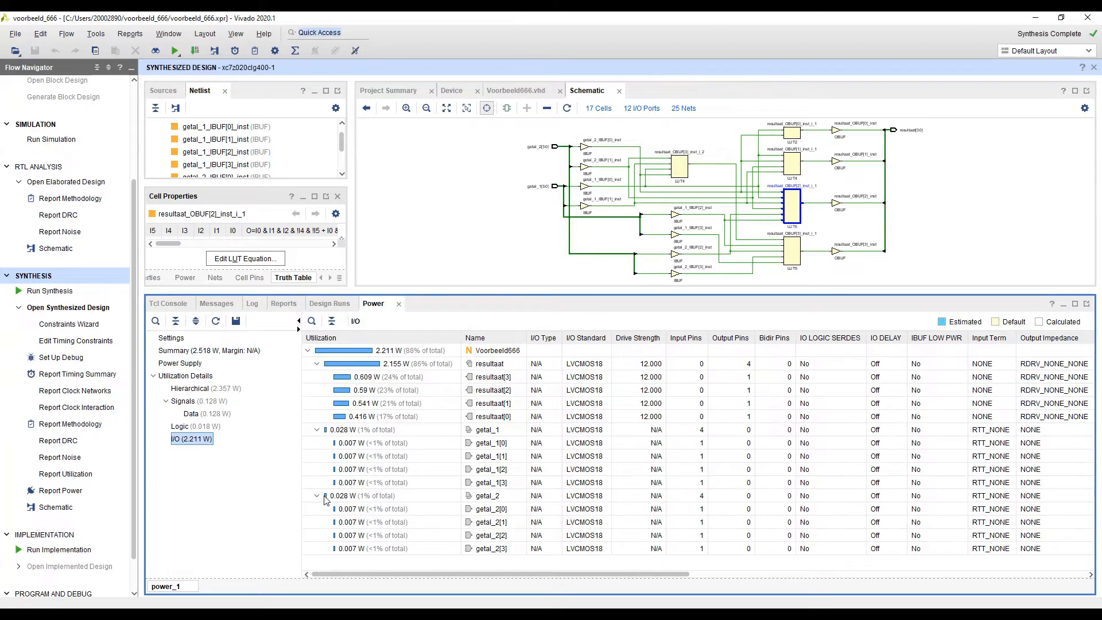
# Step: Generate a resource utilization report named utilization_1 for the synthesized design, opened in a new tab
pyautogui.click(80, 474)
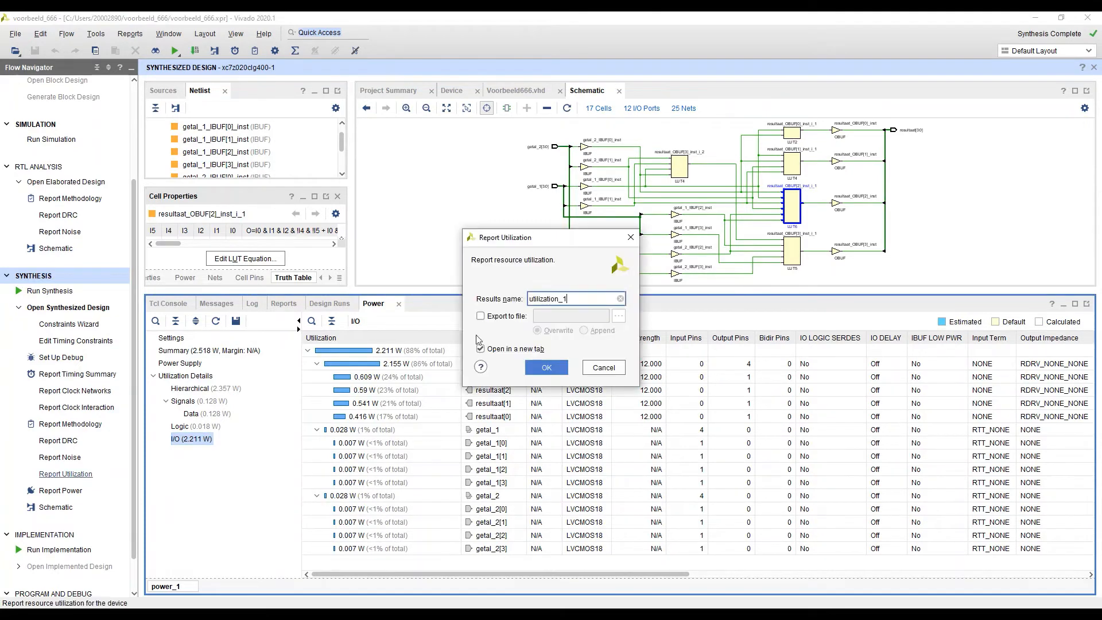
pyautogui.click(545, 368)
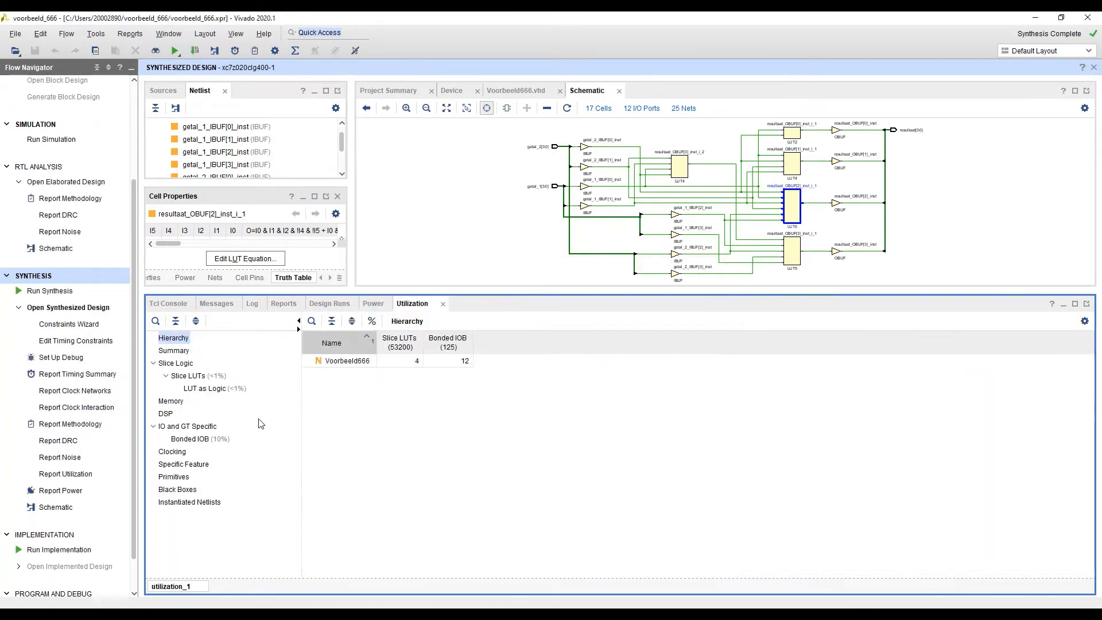
# Step: Review the utilization report's summary, slice LUTs, LUT as logic, memory, DSP and bonded IOB sections
pyautogui.click(174, 351)
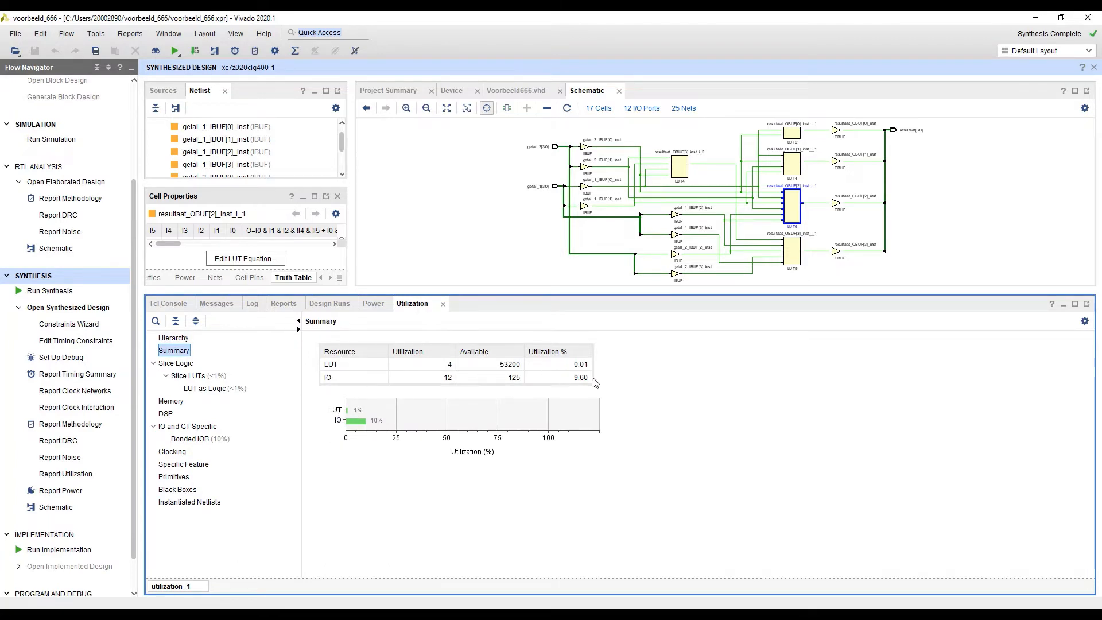
pyautogui.click(220, 376)
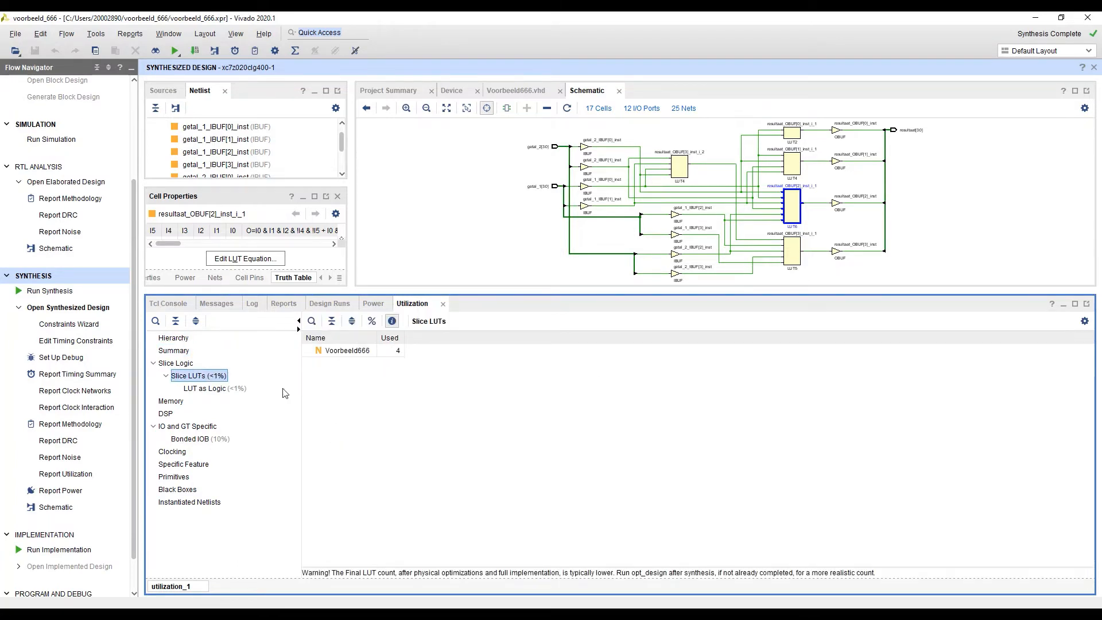
pyautogui.click(217, 389)
pyautogui.click(170, 401)
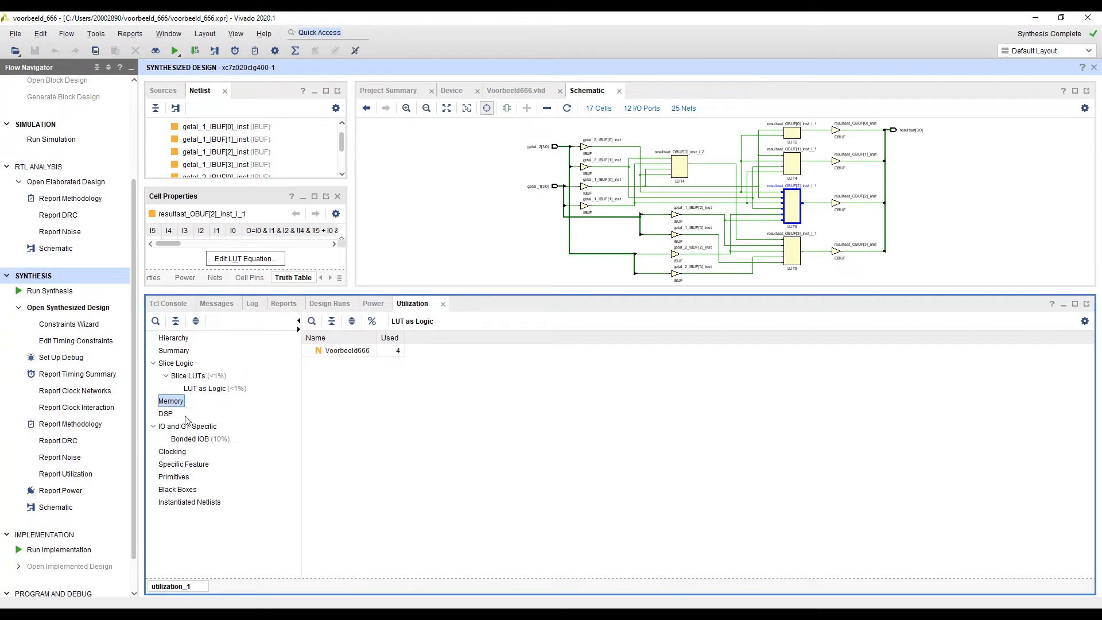
pyautogui.click(166, 415)
pyautogui.click(194, 428)
pyautogui.click(190, 440)
# Step: Review the clocking, specific feature, primitives, black boxes and instantiated netlists sections, then return to the utilization hierarchy
pyautogui.click(176, 452)
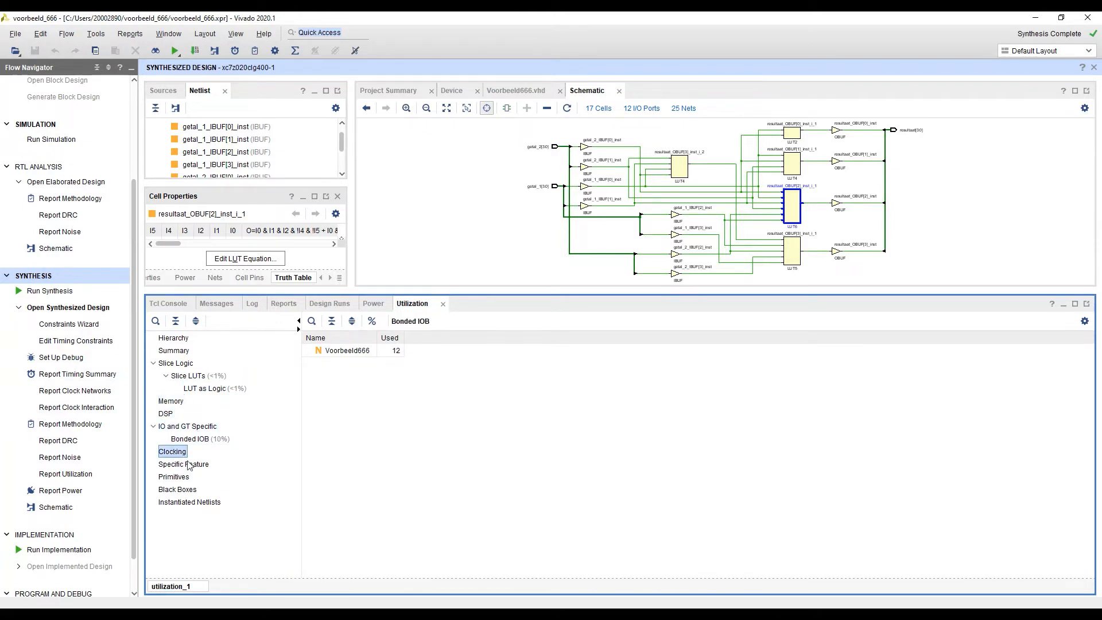
pyautogui.click(188, 464)
pyautogui.click(172, 478)
pyautogui.click(178, 490)
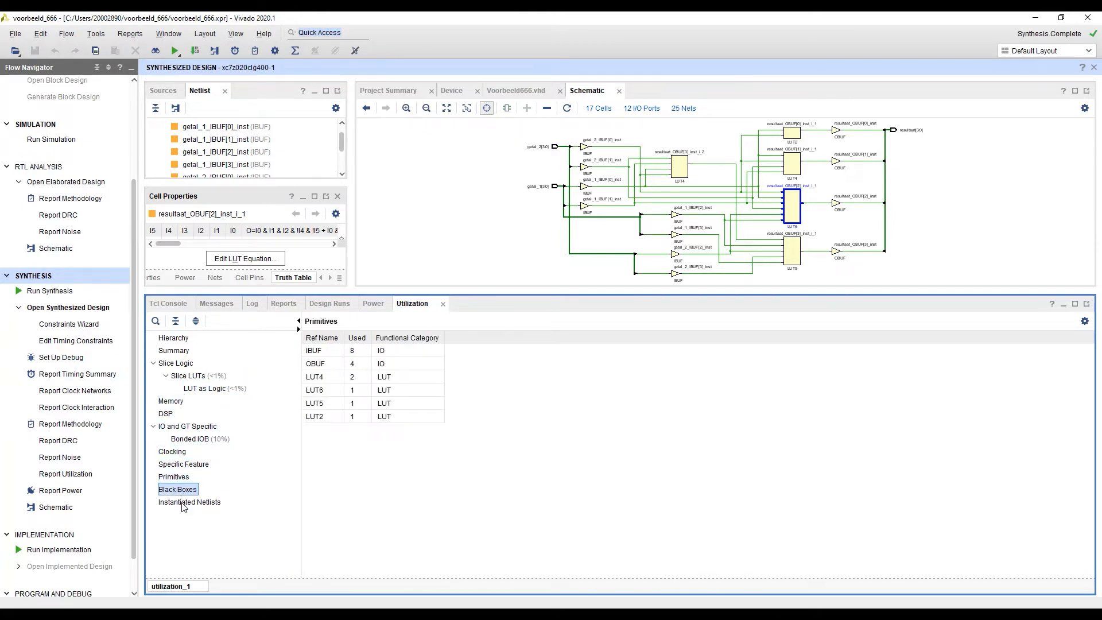
pyautogui.click(185, 503)
pyautogui.click(175, 338)
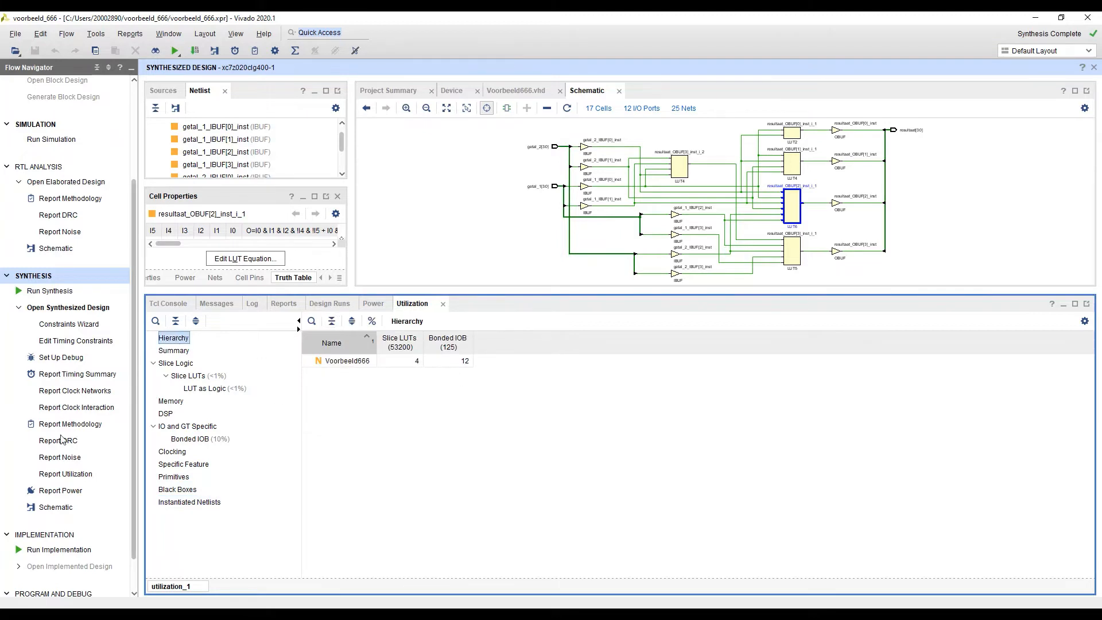
# Step: Dismiss the incoming chat notification covering the utilization results
pyautogui.moveTo(132, 284); pyautogui.dragTo(133, 335)
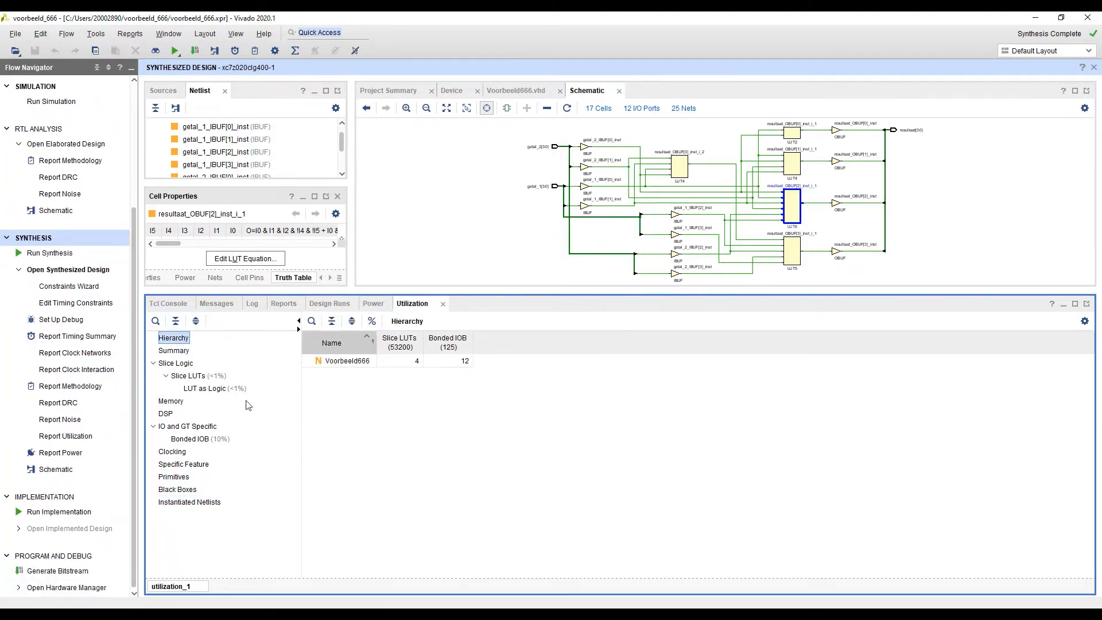
pyautogui.click(52, 515)
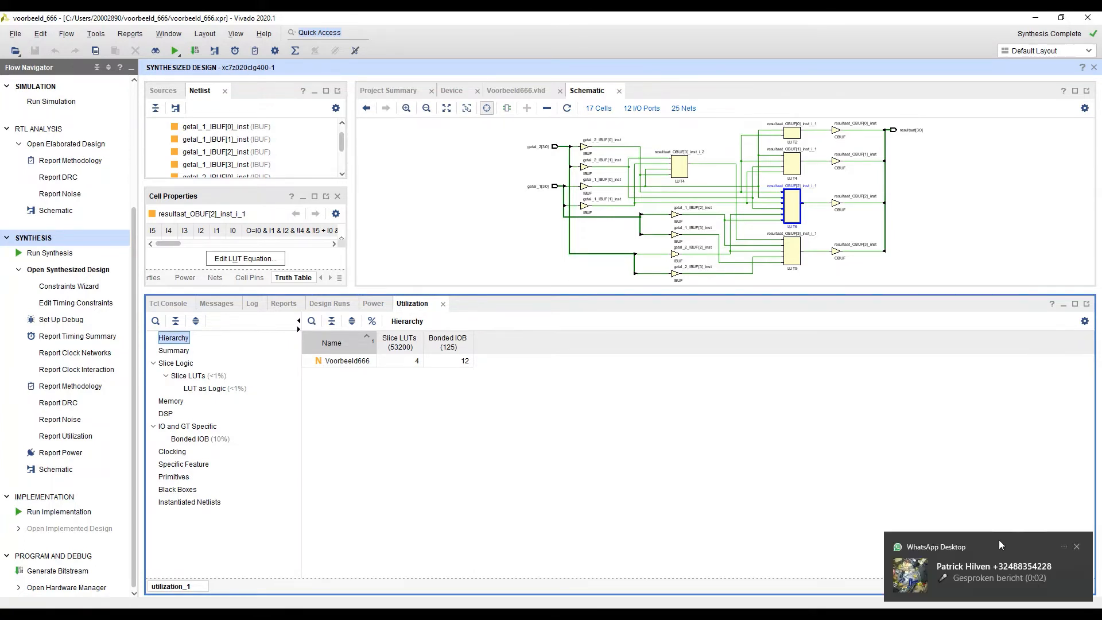
pyautogui.click(1077, 548)
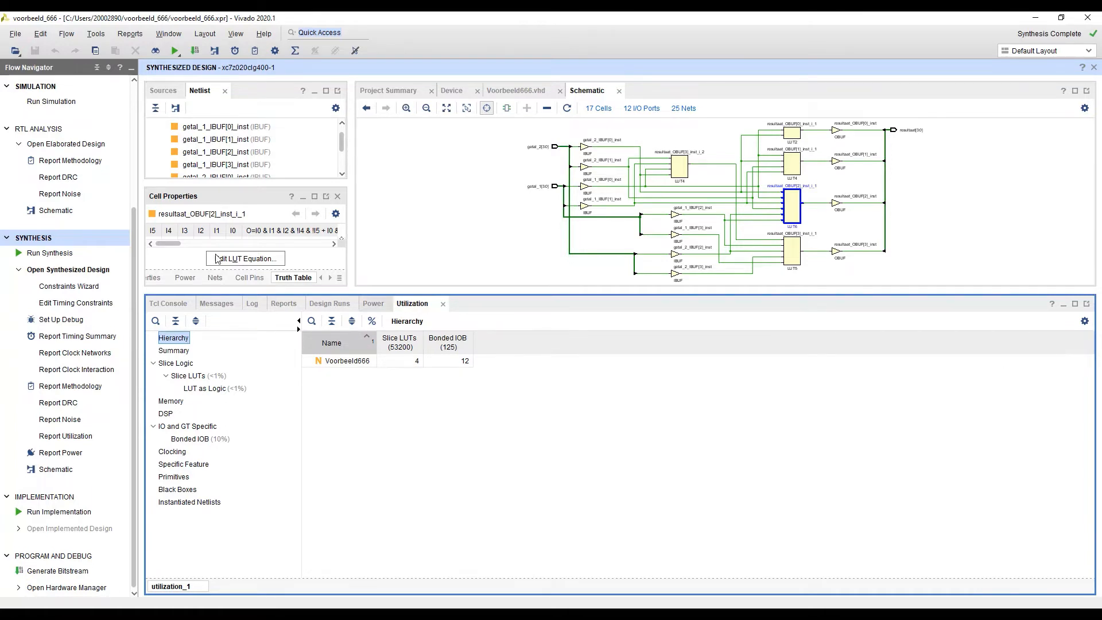
# Step: Run a post-synthesis timing simulation and narrow the scope area to give the waveform more room
pyautogui.moveTo(137, 234); pyautogui.dragTo(156, 109)
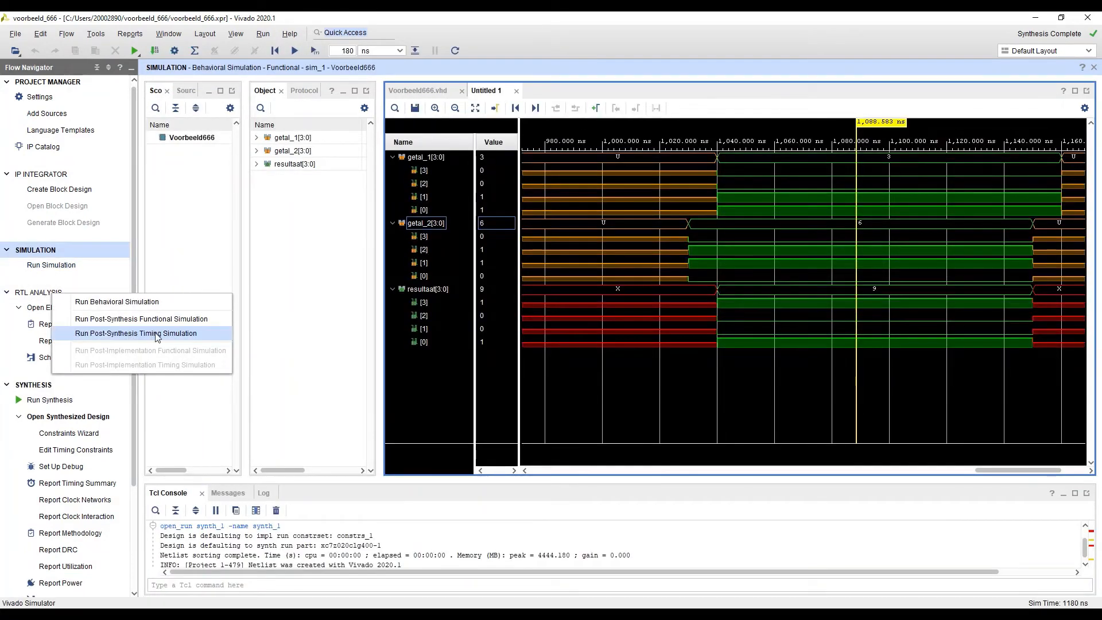
pyautogui.click(135, 334)
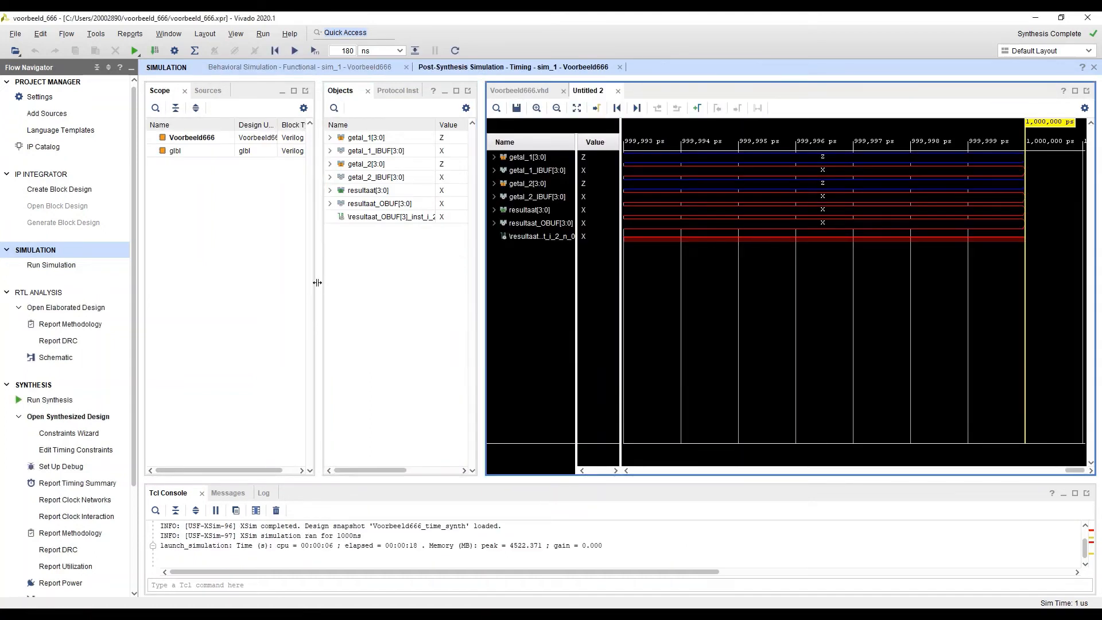
pyautogui.moveTo(317, 283); pyautogui.dragTo(256, 284)
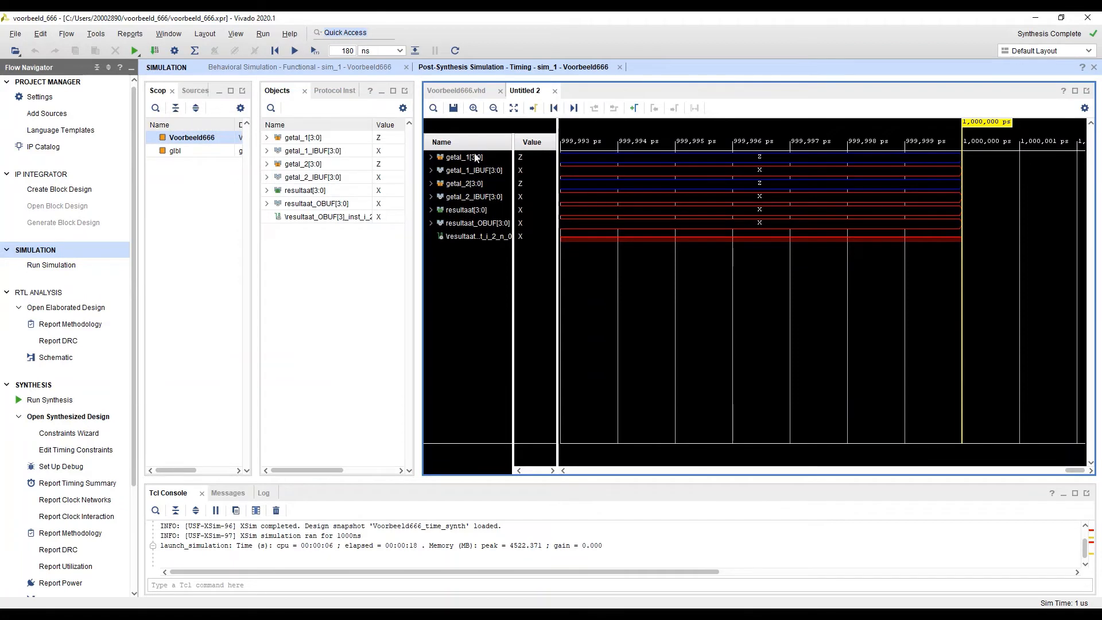
# Step: Force getal_1 to the constant unsigned decimal value 6, starting after 30ns and cancelling after 150
pyautogui.click(457, 161)
pyautogui.rightClick(456, 160)
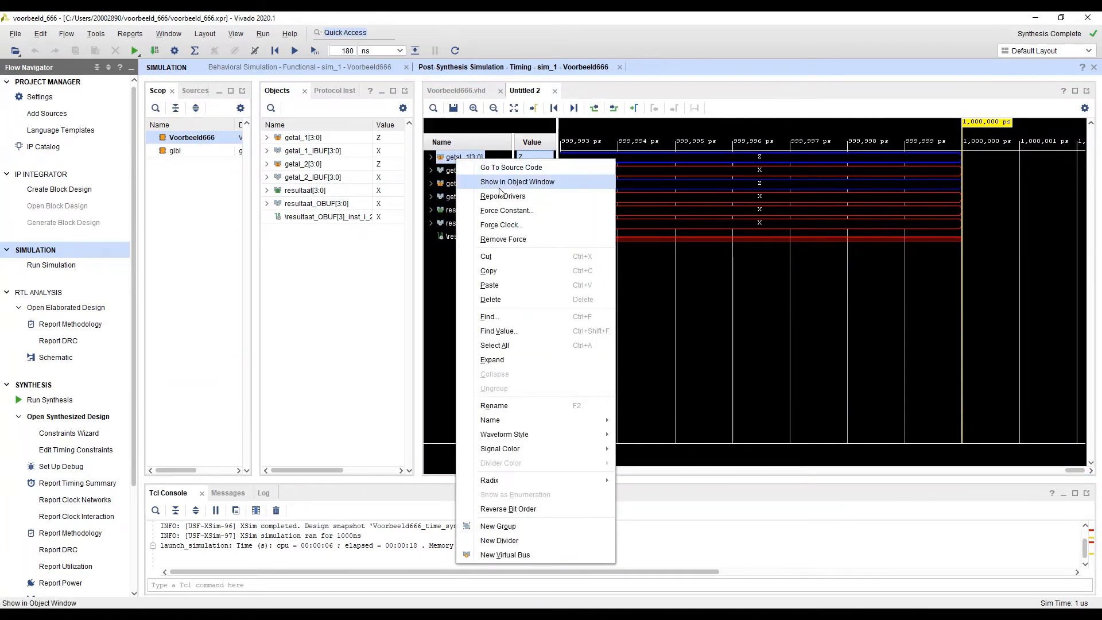
pyautogui.click(520, 213)
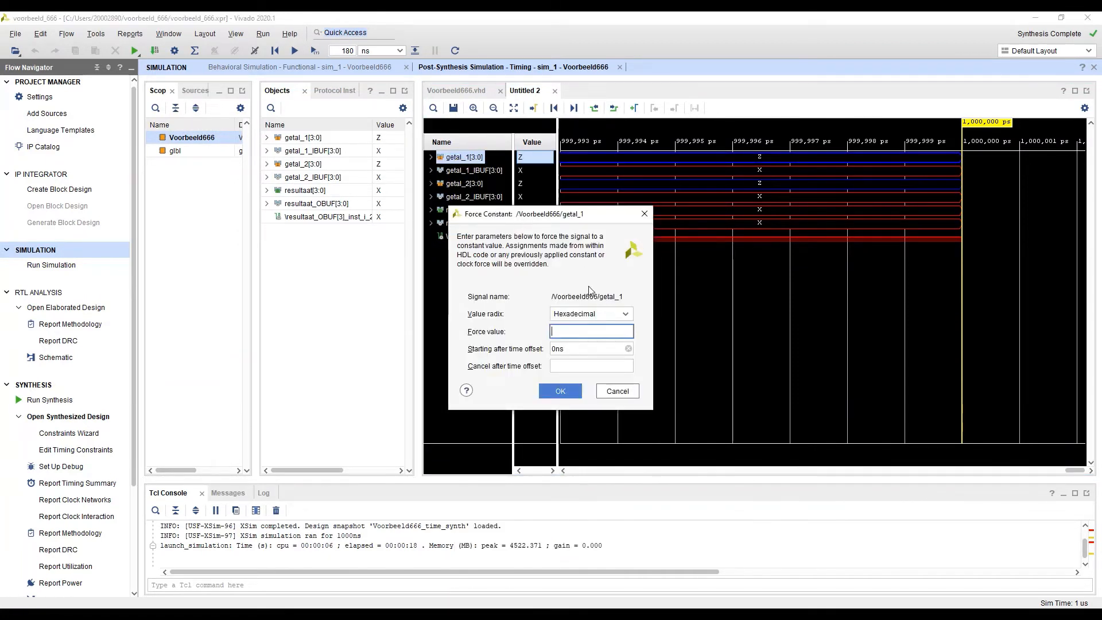
pyautogui.click(593, 314)
pyautogui.click(600, 382)
pyautogui.click(574, 331)
pyautogui.press('Tab')
pyautogui.press('Left')
pyautogui.press('Left')
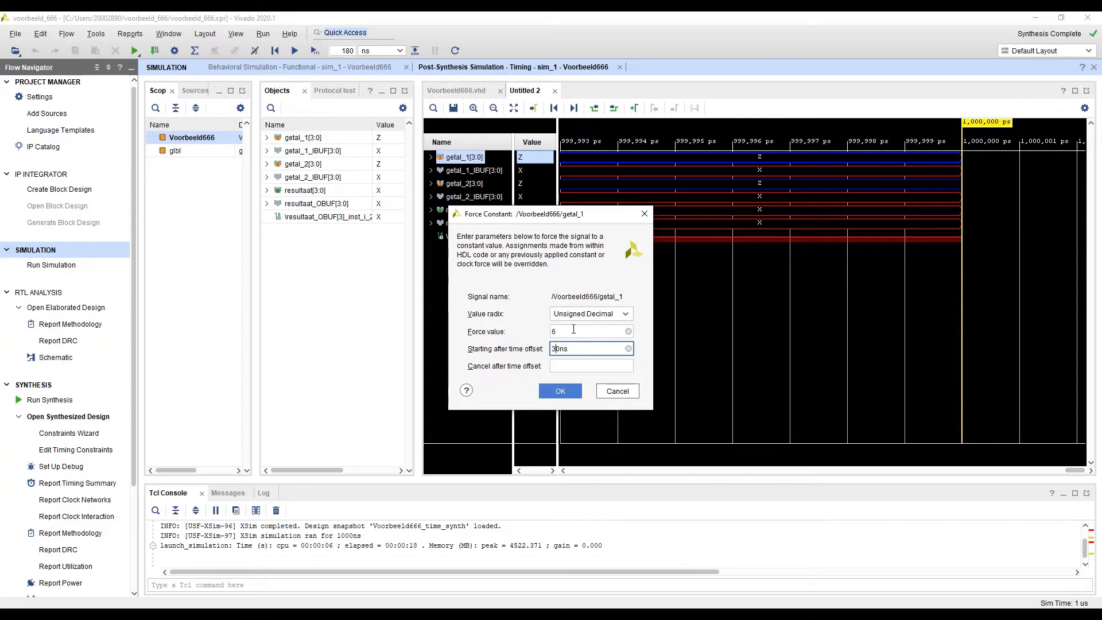
pyautogui.press('Tab')
pyautogui.write('150')
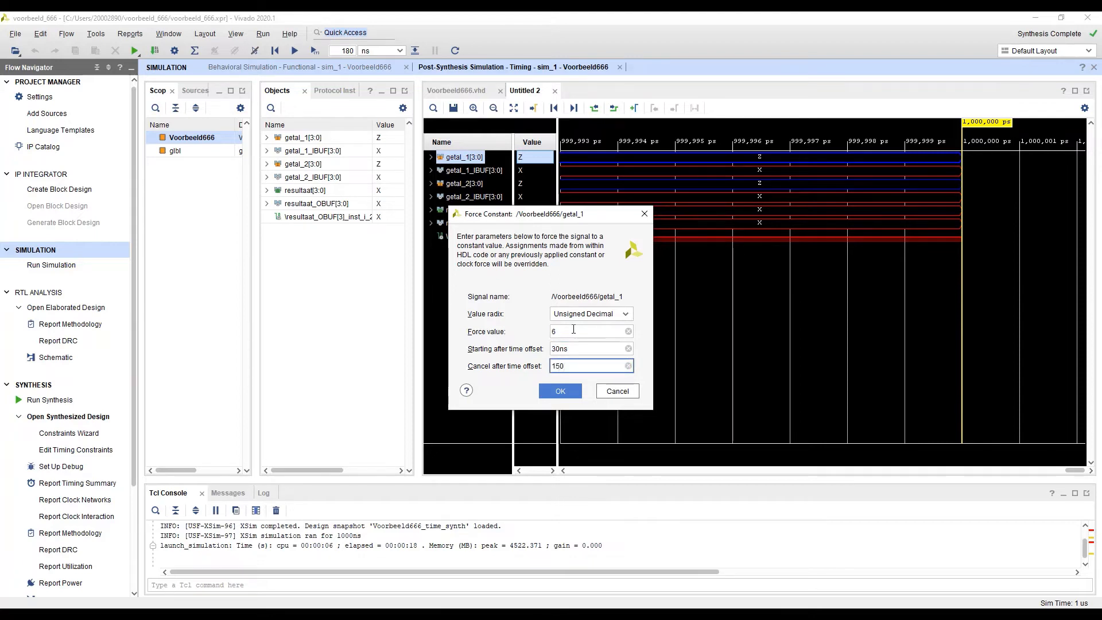
pyautogui.click(561, 392)
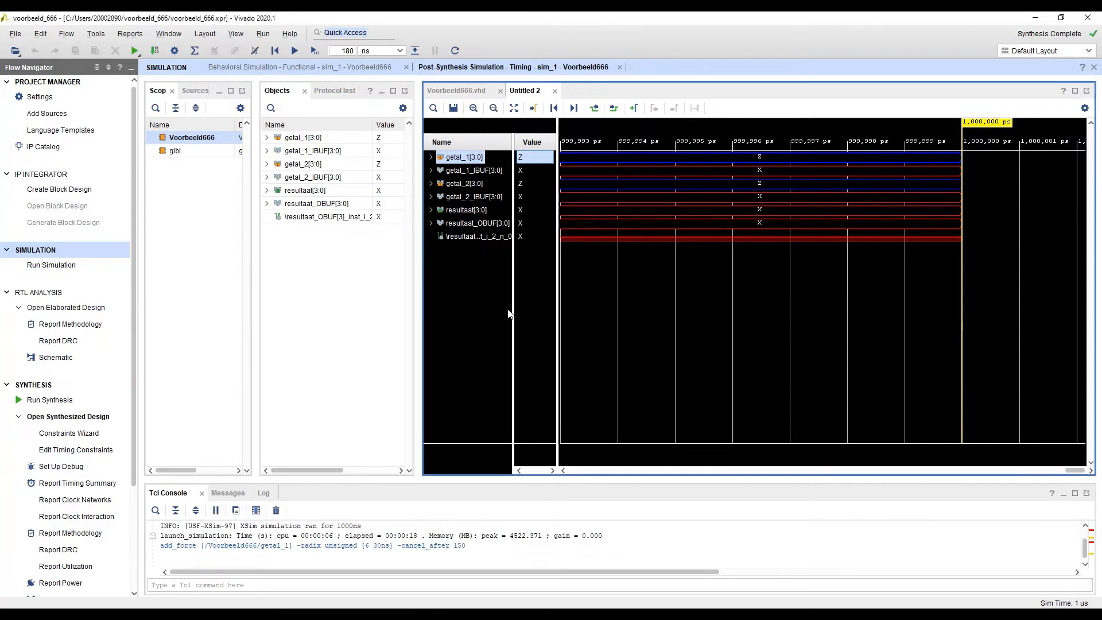
# Step: Force getal_2 to the constant unsigned decimal value 3, starting after 40ns and cancelling after 160
pyautogui.rightClick(473, 189)
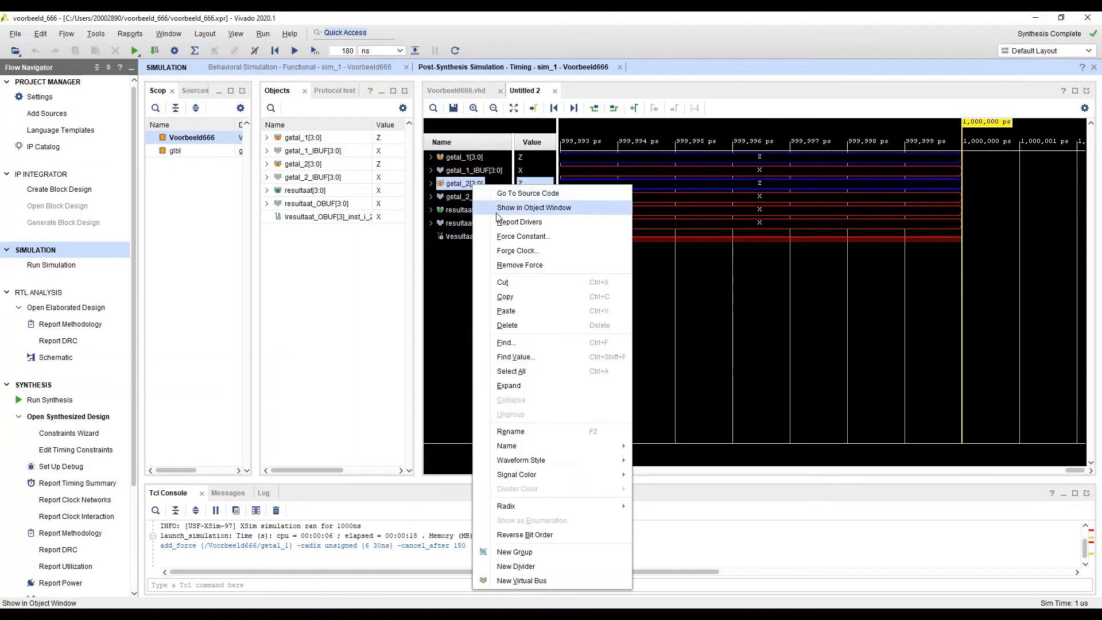
pyautogui.click(519, 236)
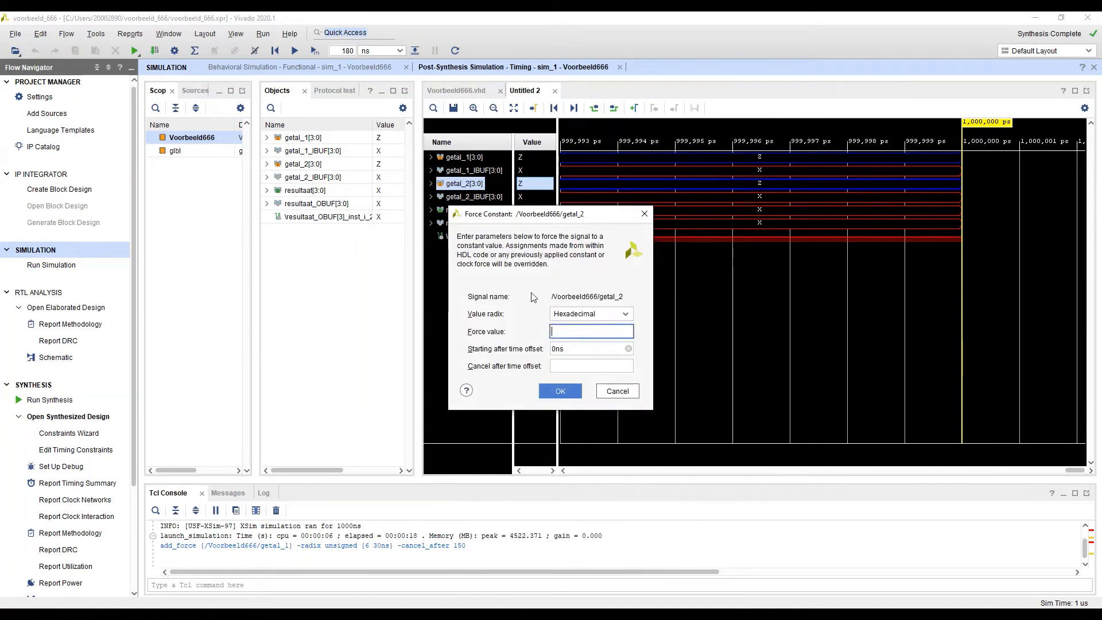
pyautogui.click(582, 314)
pyautogui.click(599, 381)
pyautogui.click(573, 335)
pyautogui.write('3')
pyautogui.press('Tab')
pyautogui.press('Home')
pyautogui.write('4')
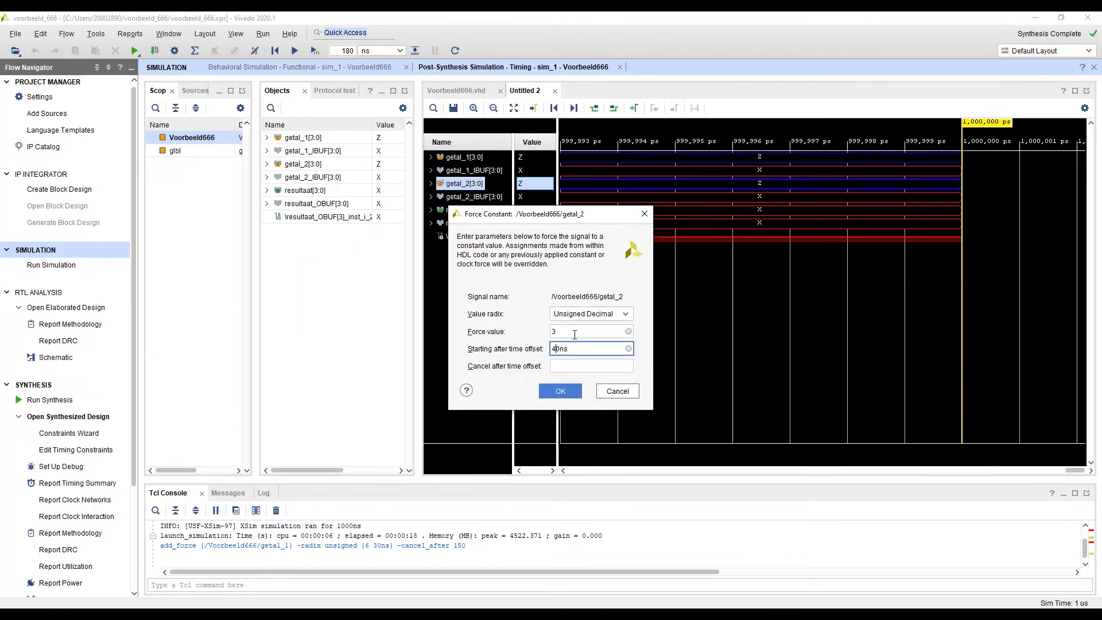
pyautogui.press('Tab')
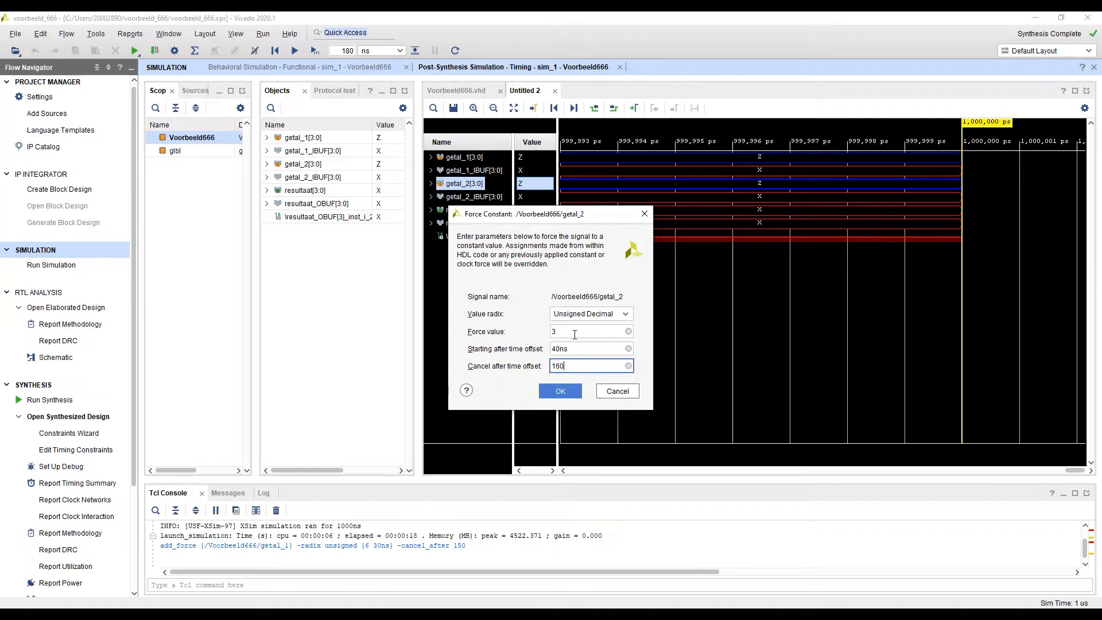
pyautogui.click(560, 391)
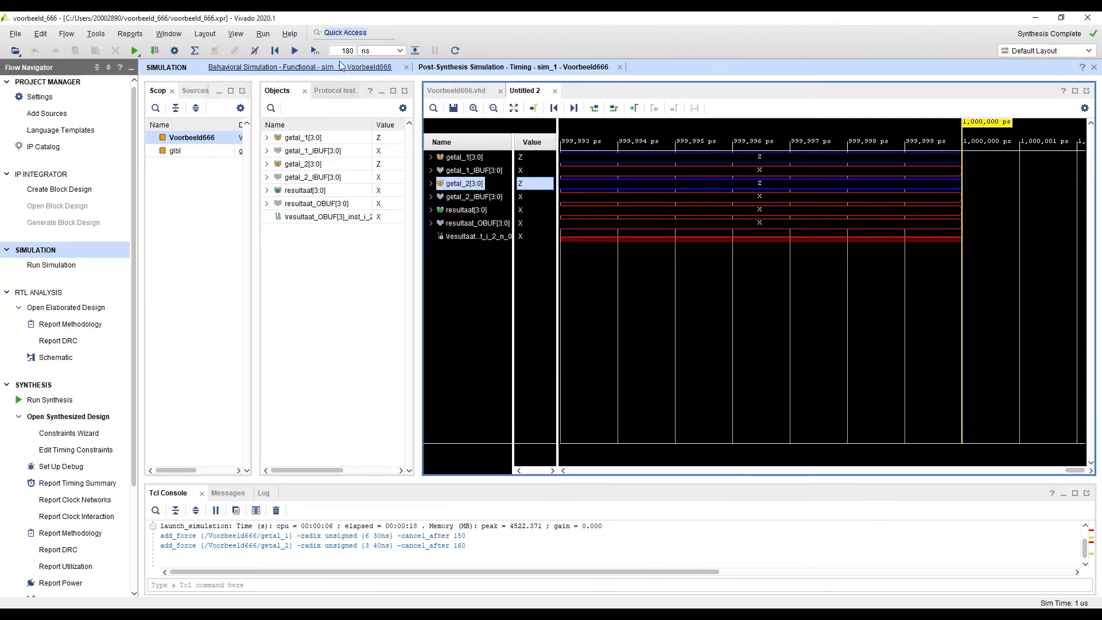
# Step: Run the simulation for 180 ns and place the waveform cursor at about 1,047 ns, where both forced inputs are active
pyautogui.click(313, 51)
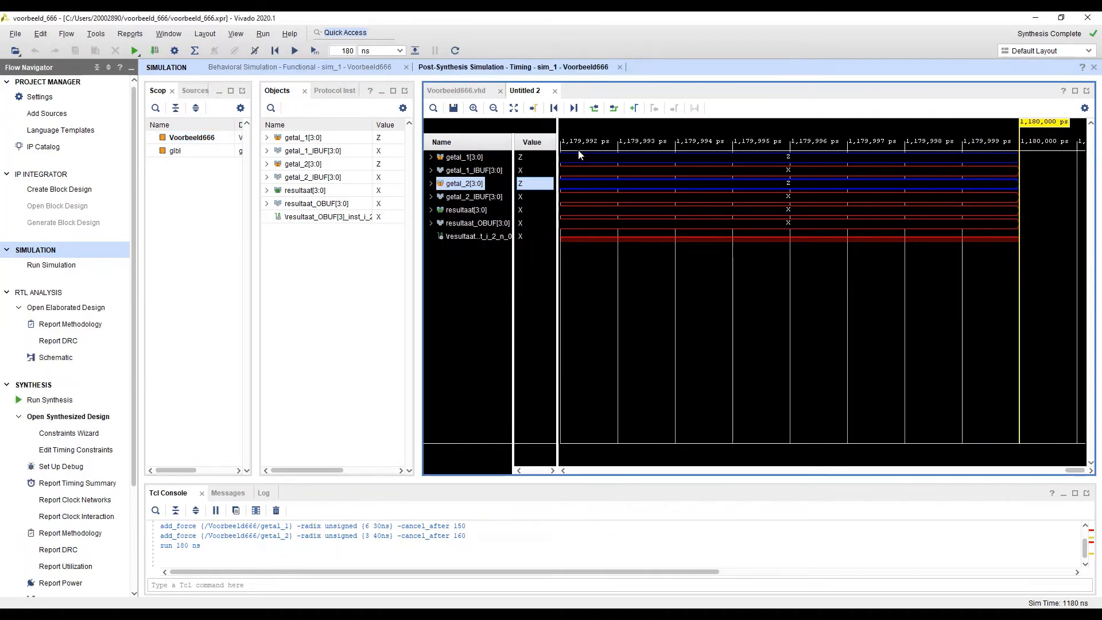
pyautogui.click(513, 108)
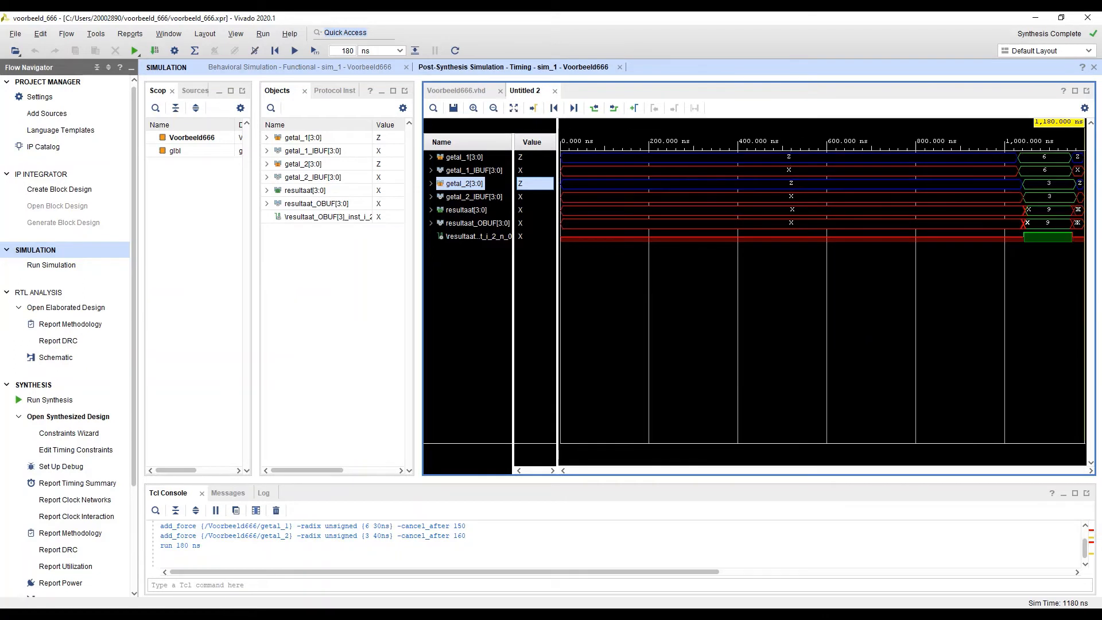
pyautogui.moveTo(1086, 132); pyautogui.dragTo(1025, 134)
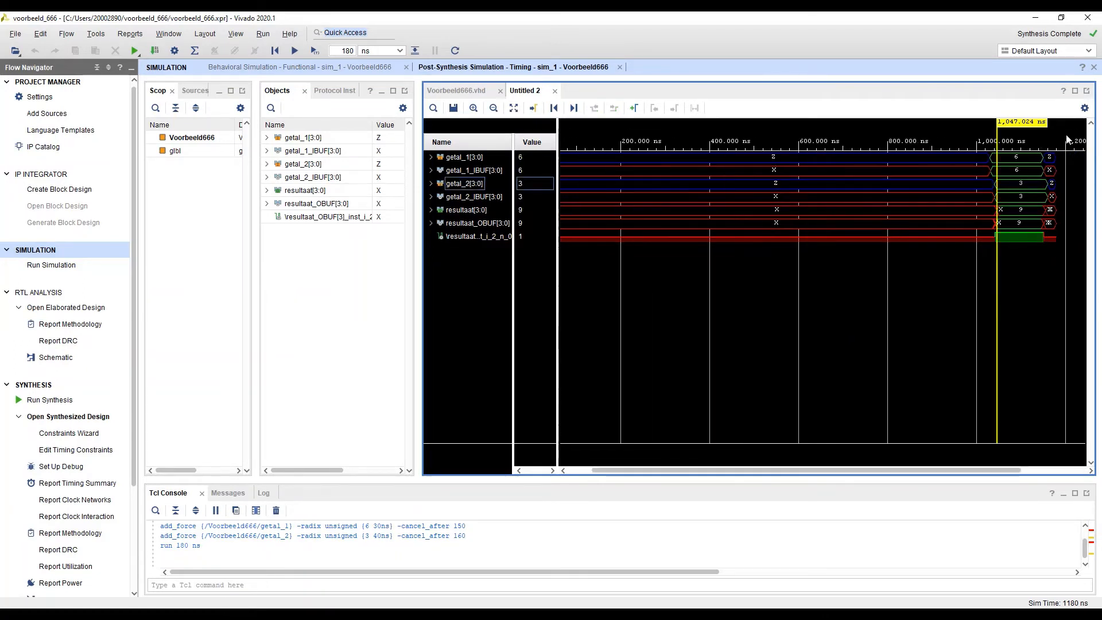
pyautogui.click(474, 108)
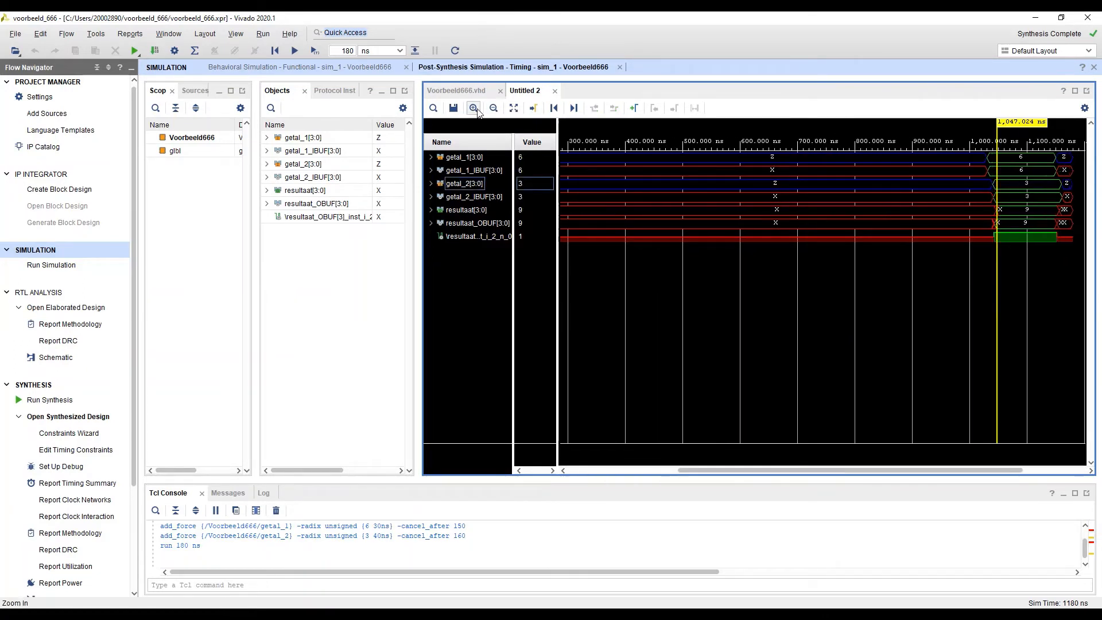
pyautogui.click(474, 108)
pyautogui.click(474, 108)
pyautogui.click(473, 108)
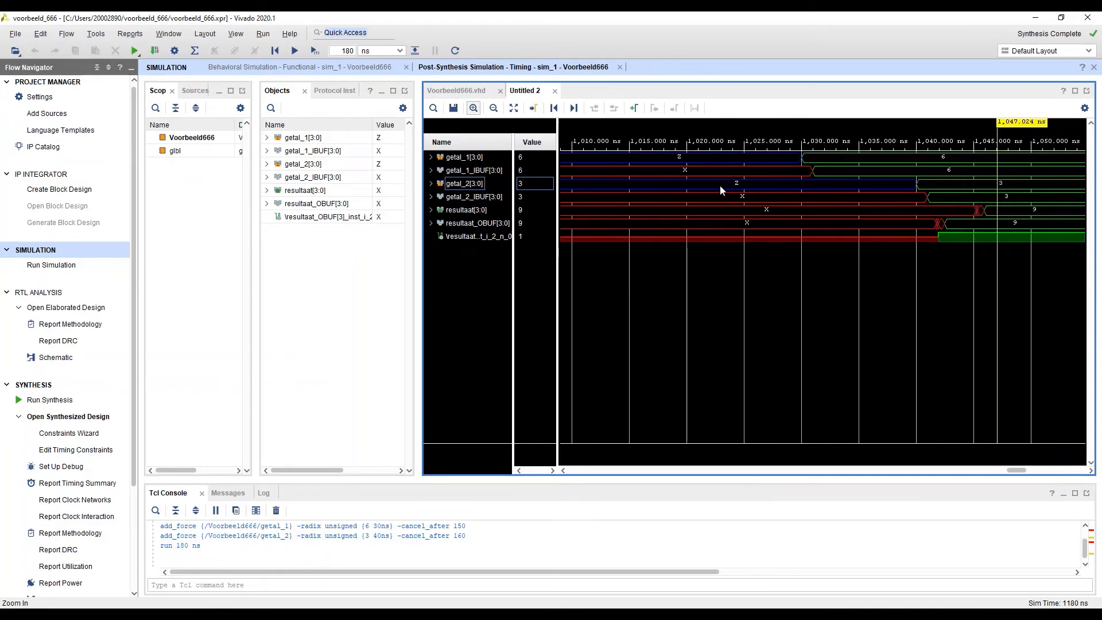
# Step: Expand resultaat into its separate bits and move the cursor to their first transitions at about 1,045.3 ns
pyautogui.click(432, 210)
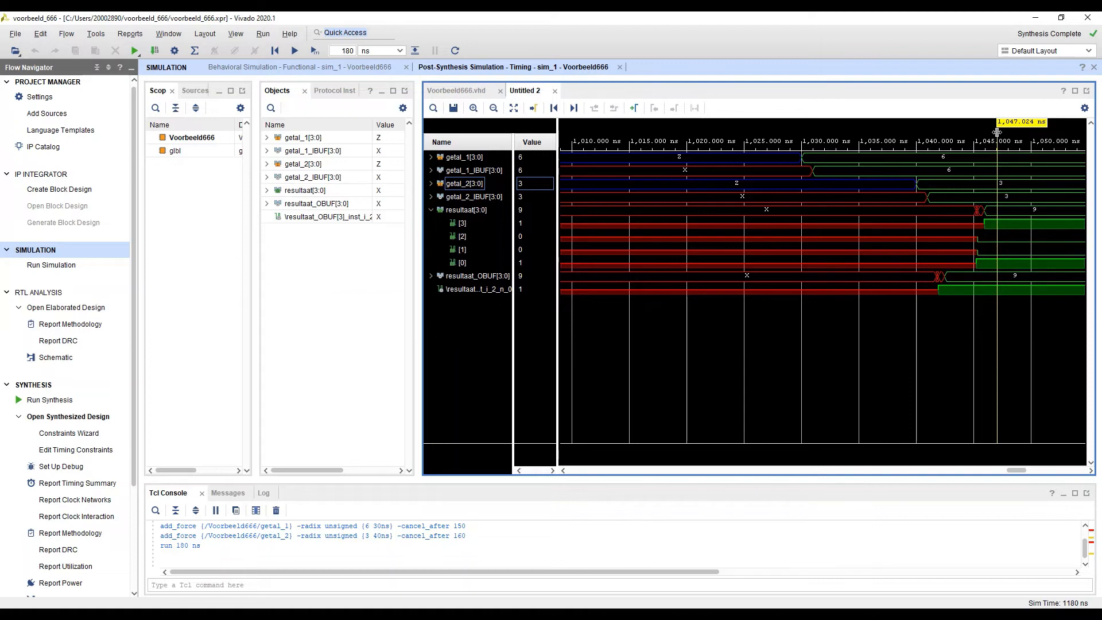
pyautogui.moveTo(997, 133); pyautogui.dragTo(976, 133)
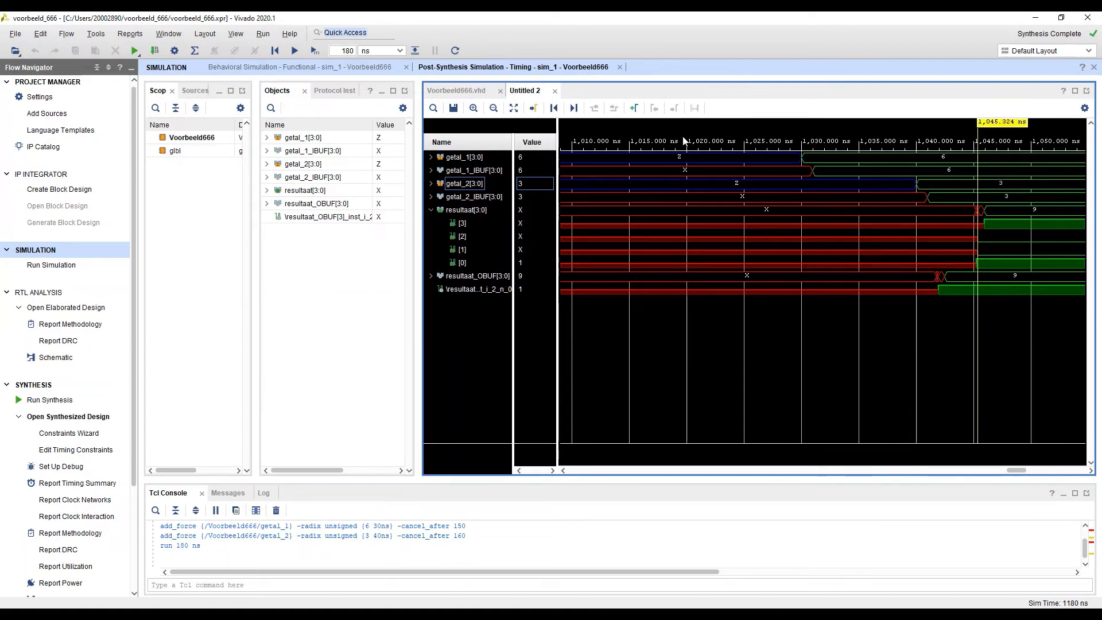
pyautogui.click(474, 110)
pyautogui.click(474, 111)
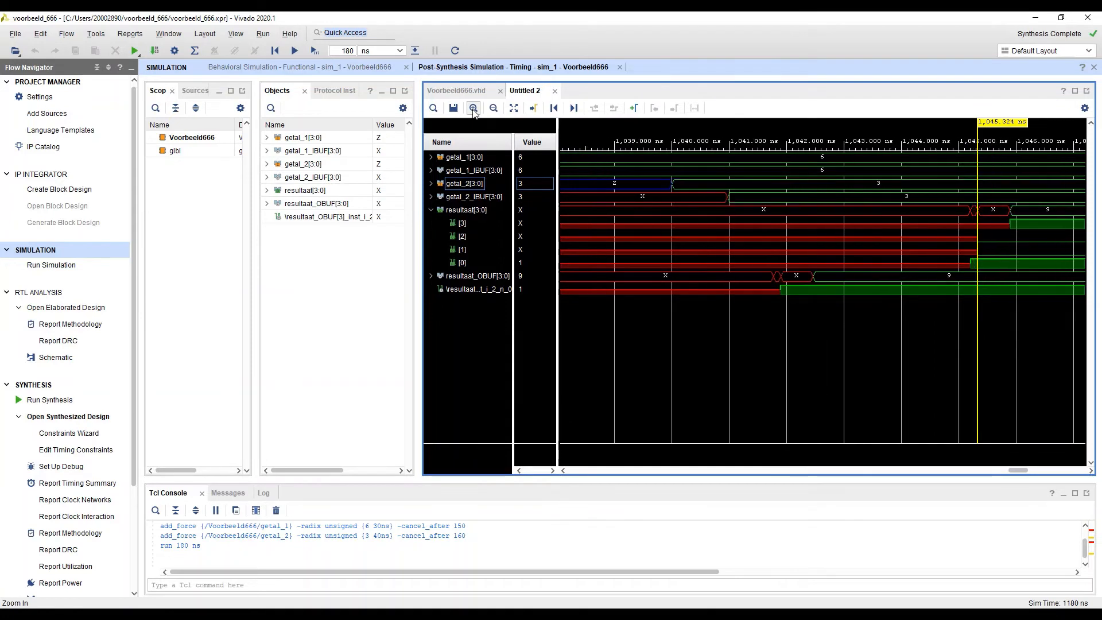
pyautogui.click(494, 108)
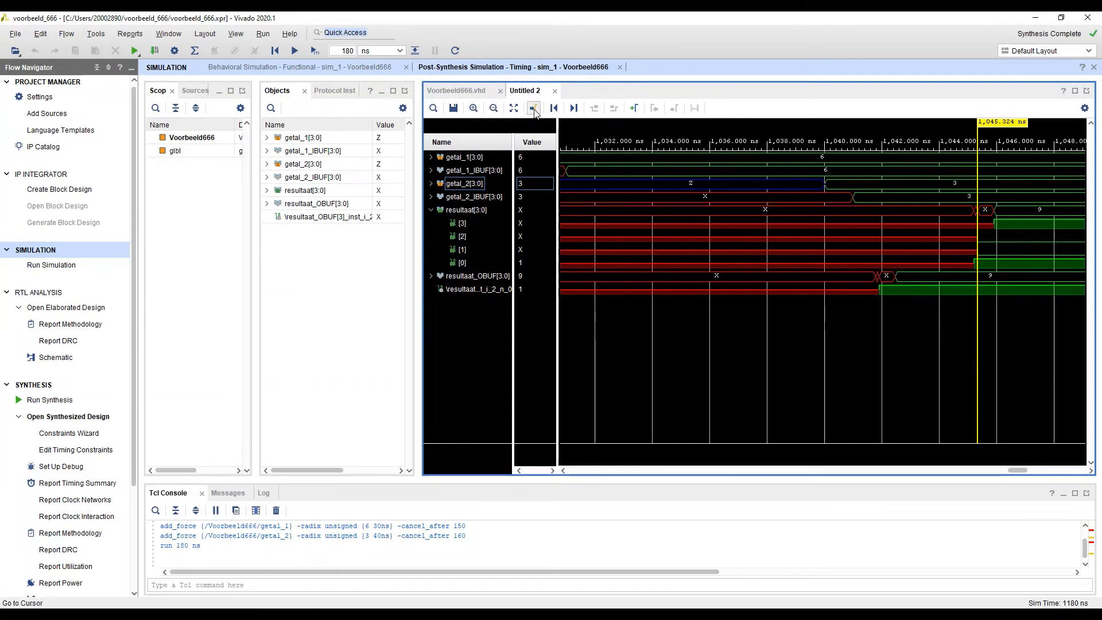
# Step: Measure resultaat's settling time with the cursor at 1,045.184 ns and a new marker at 1,045.924 ns, and expand getal_2 into bits
pyautogui.click(635, 109)
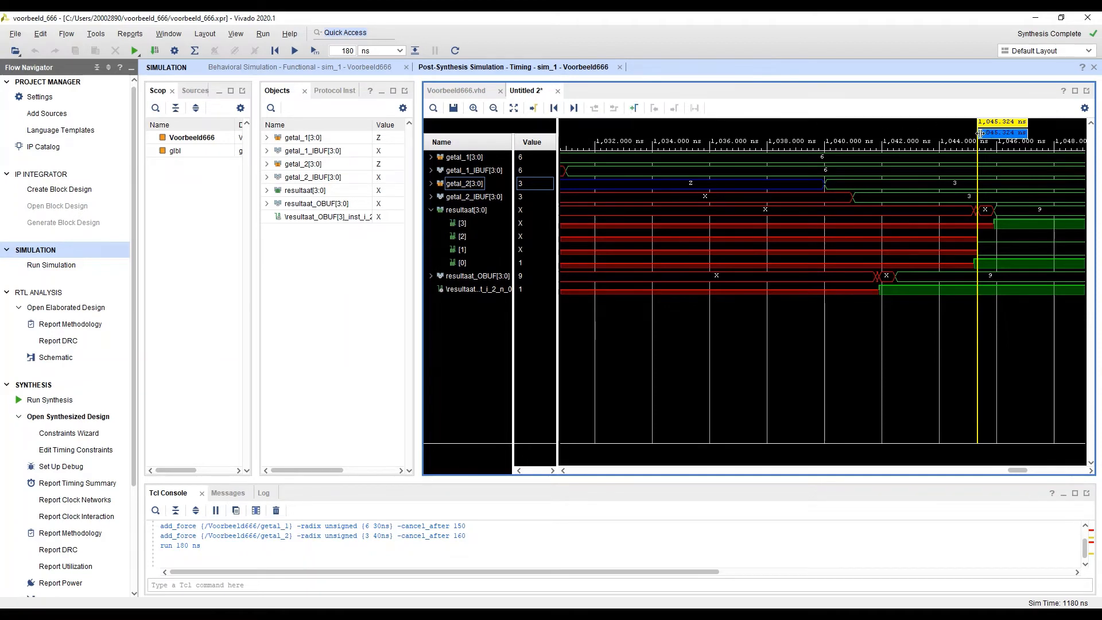
pyautogui.moveTo(980, 133)
pyautogui.mouseDown()
pyautogui.moveTo(1004, 133)
pyautogui.moveTo(973, 132)
pyautogui.mouseUp()
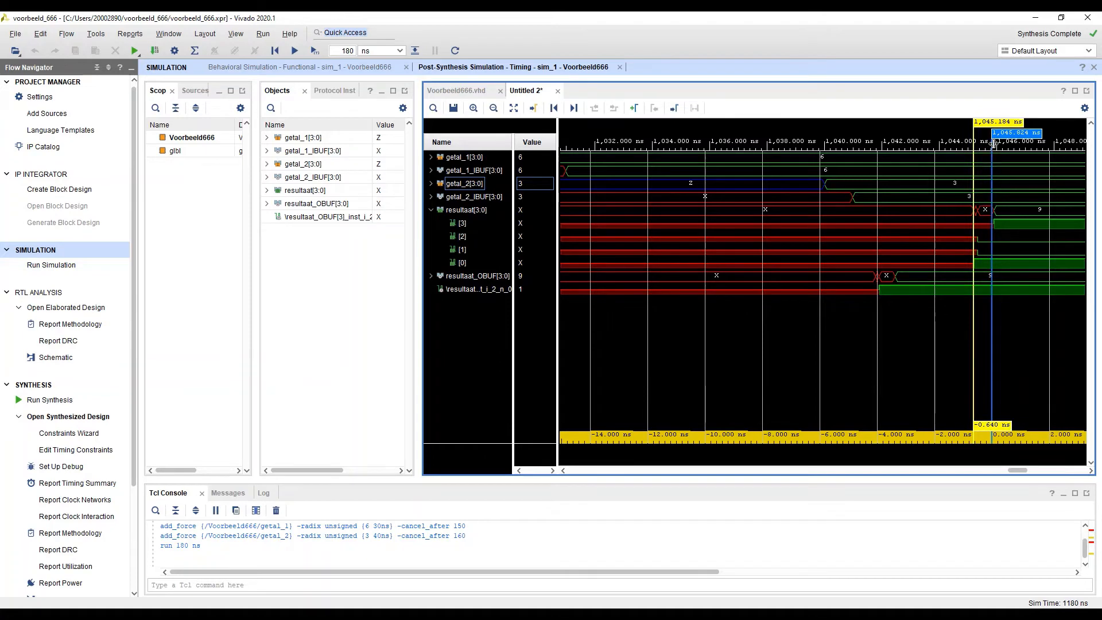
pyautogui.moveTo(994, 144); pyautogui.dragTo(997, 143)
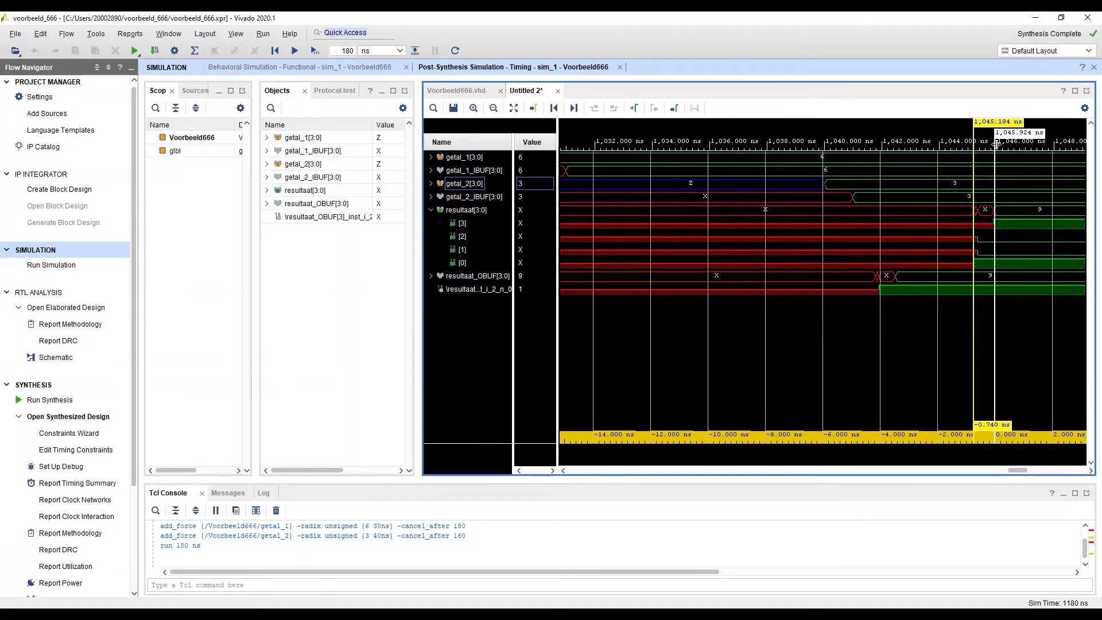
pyautogui.click(431, 184)
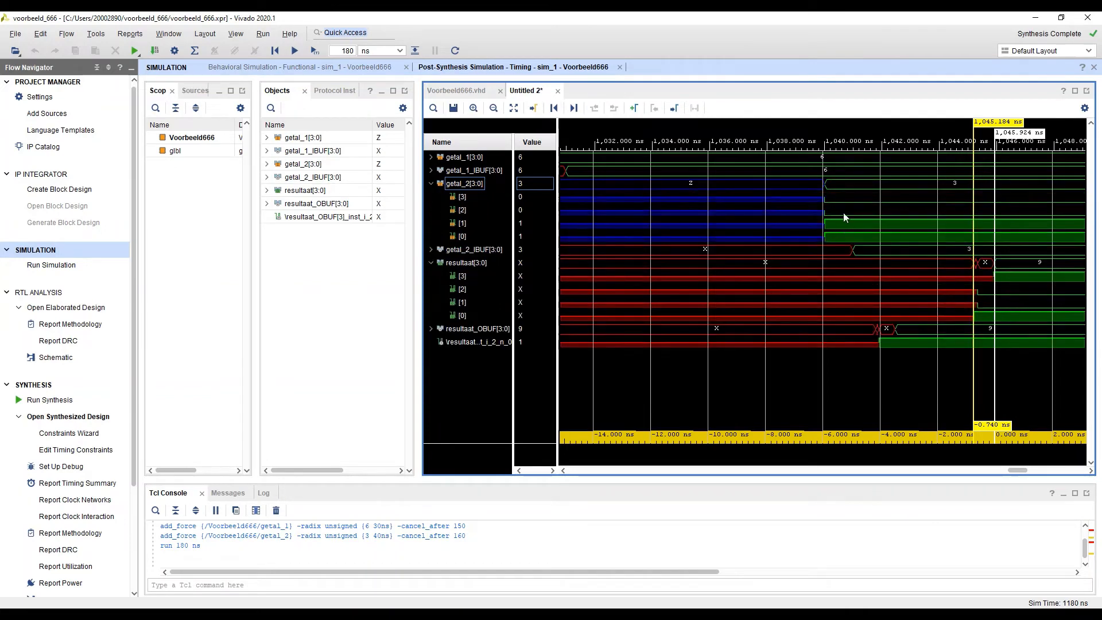
# Step: Expand getal_1 and resultaat_OBUF into their separate bits in the timing waveform
pyautogui.click(431, 157)
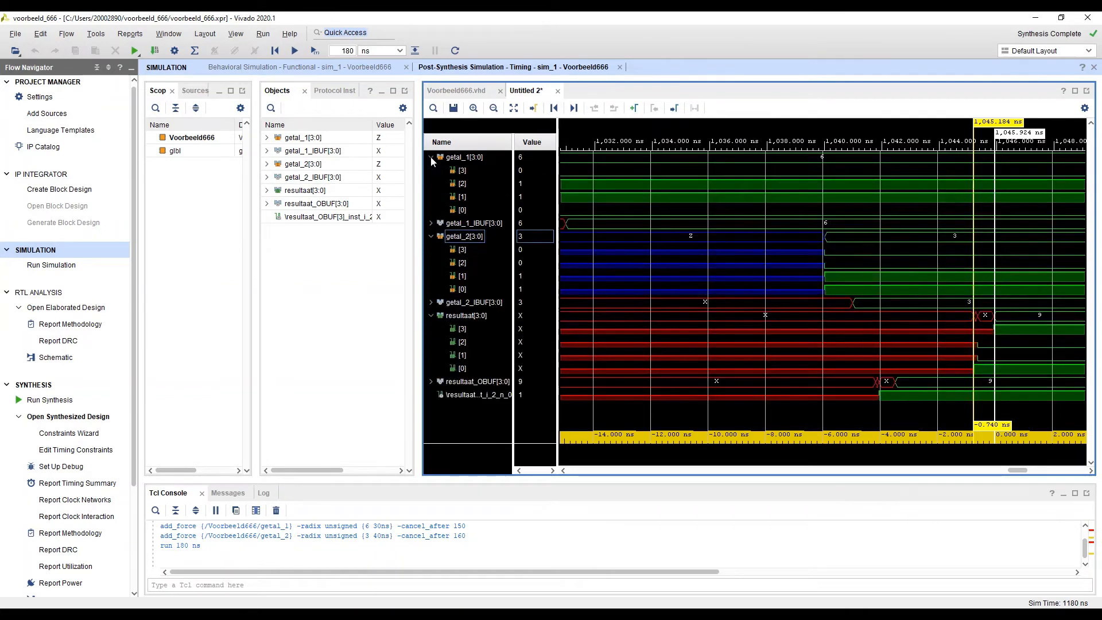
pyautogui.click(431, 381)
pyautogui.scroll(-1, 793, 349)
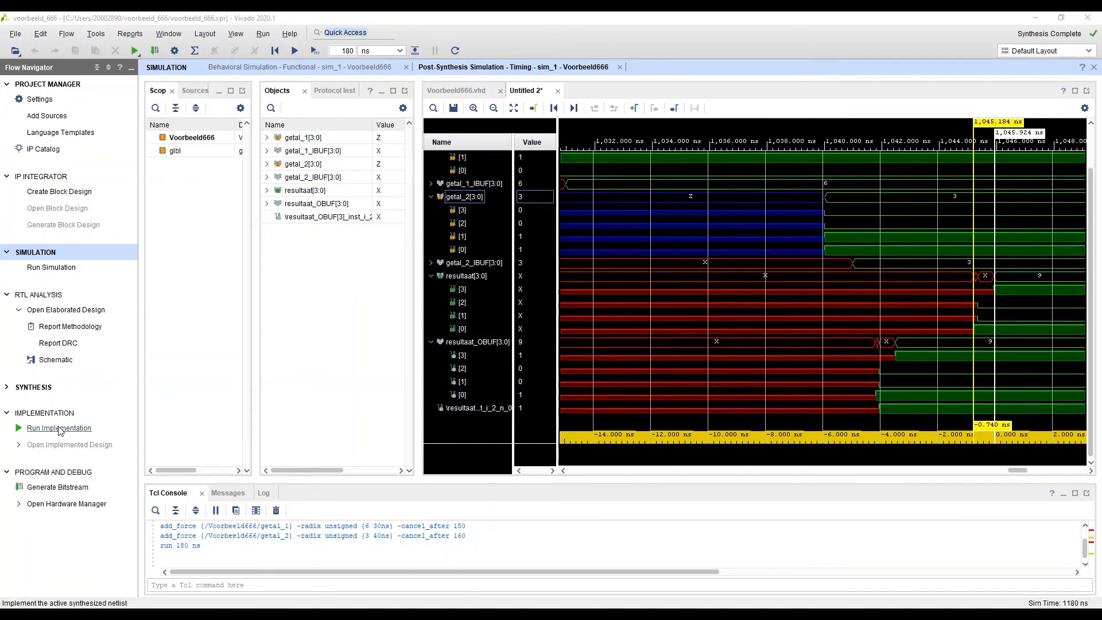
# Step: Run the implementation and close the simulation, discarding the waveform configuration changes
pyautogui.click(52, 429)
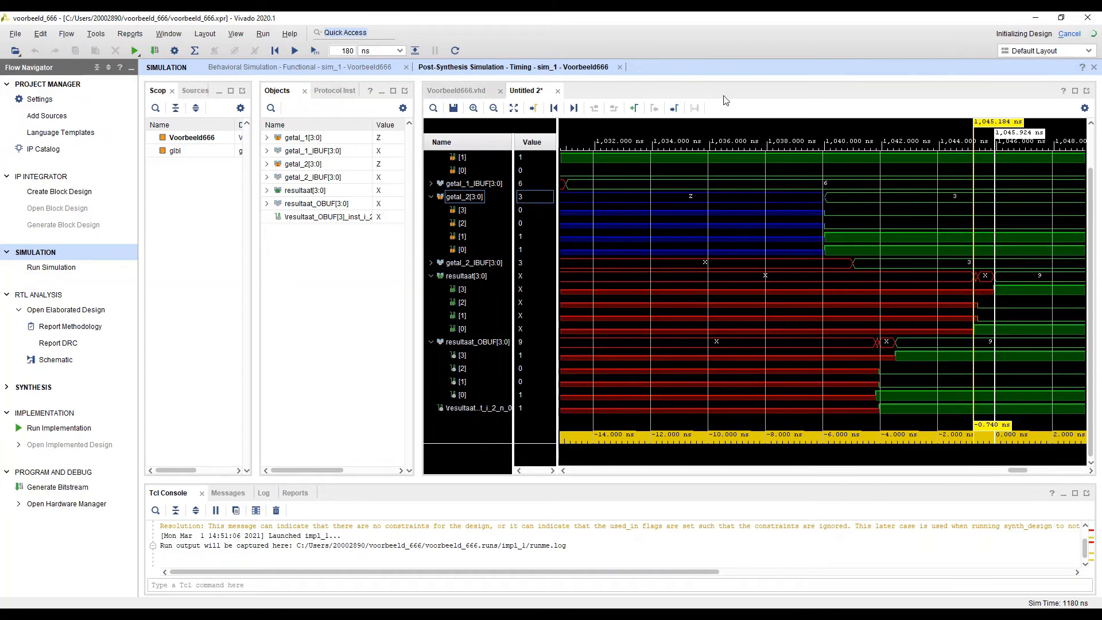
pyautogui.click(1094, 68)
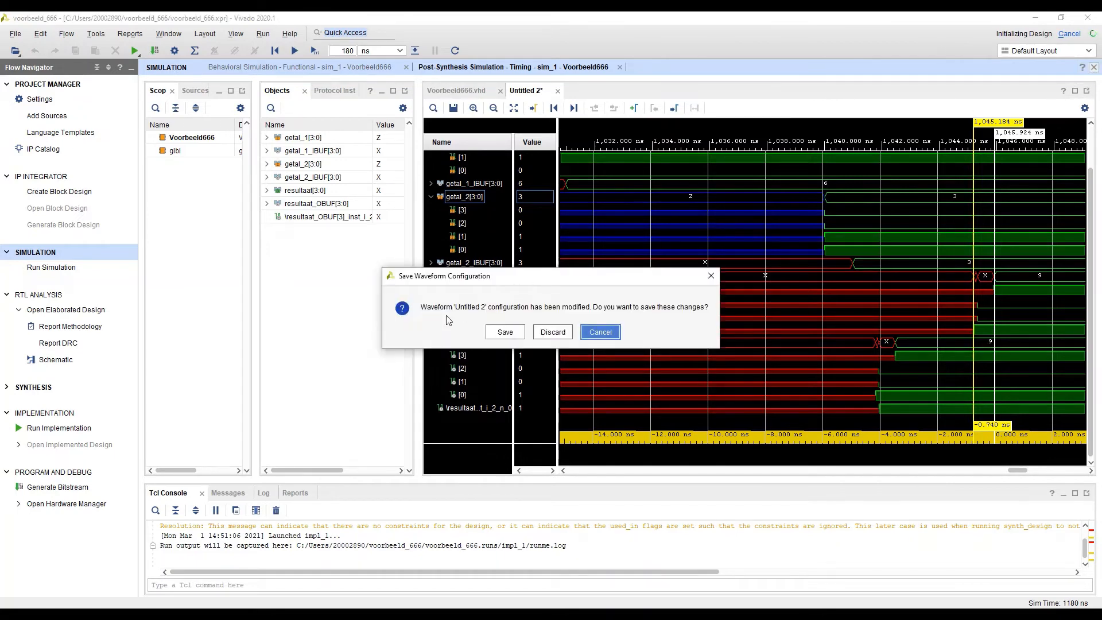
pyautogui.click(551, 331)
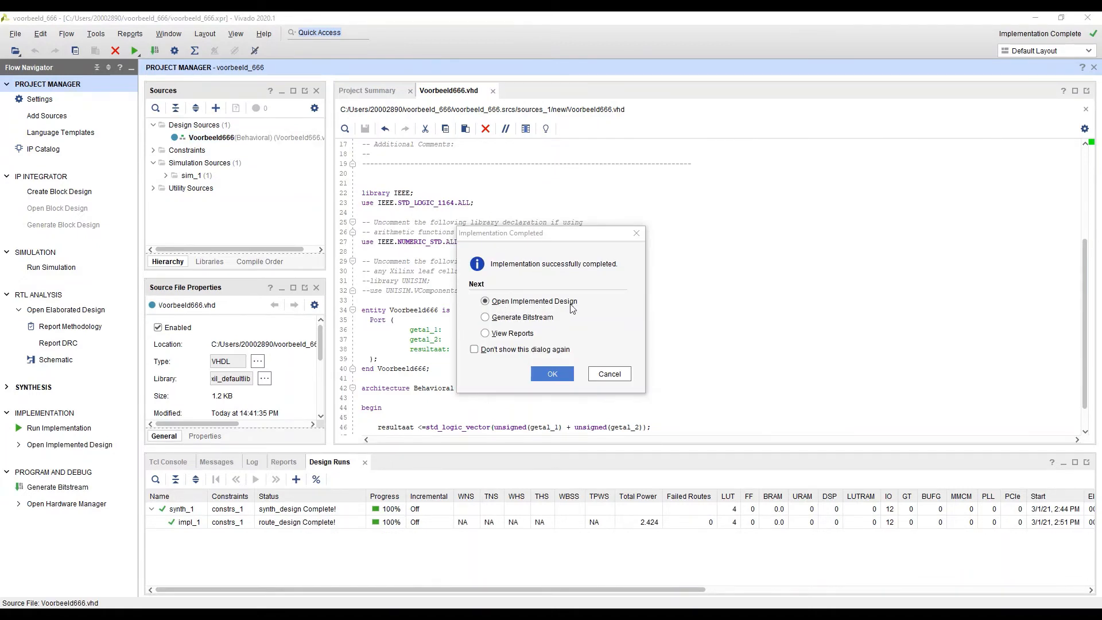
# Step: Open the implemented design and locate the four occupied LUTs of SLICE_X0Y10 in the device view
pyautogui.click(553, 375)
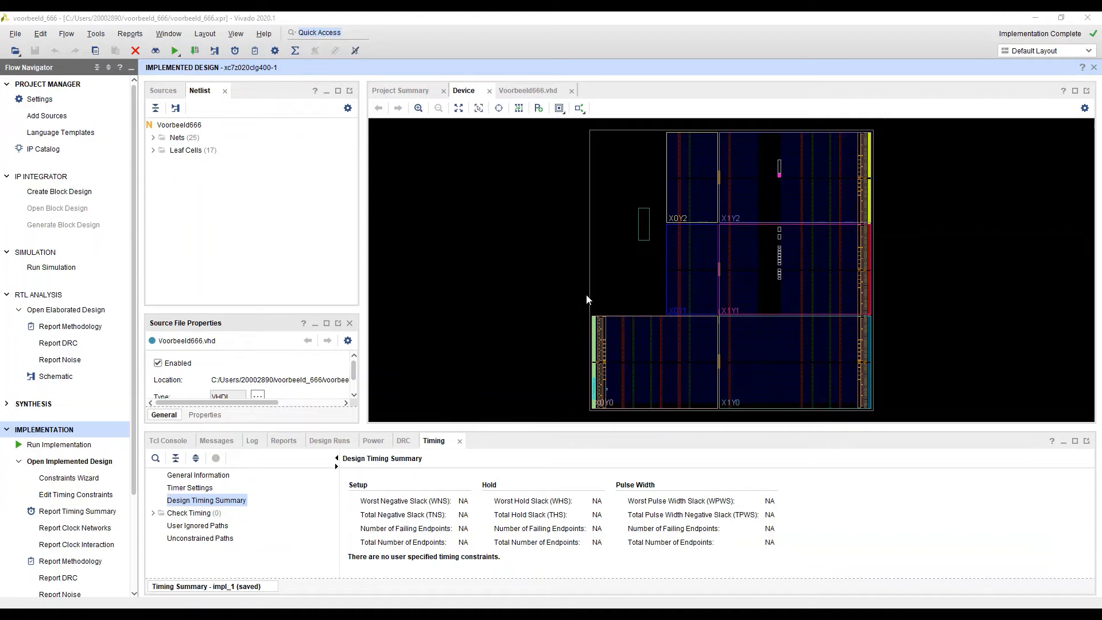
pyautogui.click(618, 395)
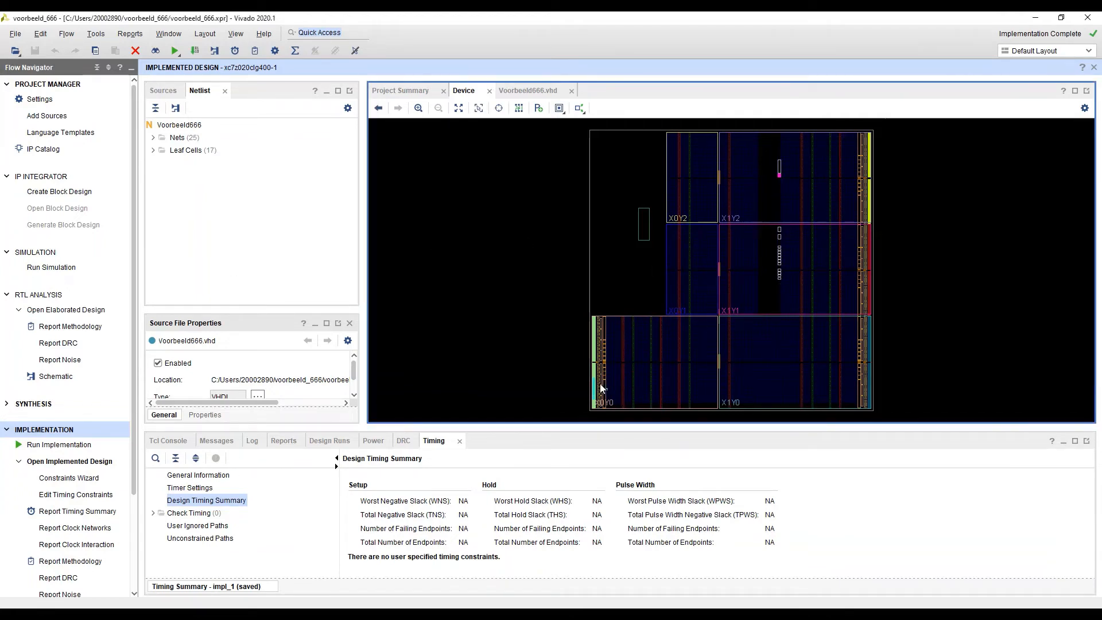
pyautogui.scroll(5, 603, 388)
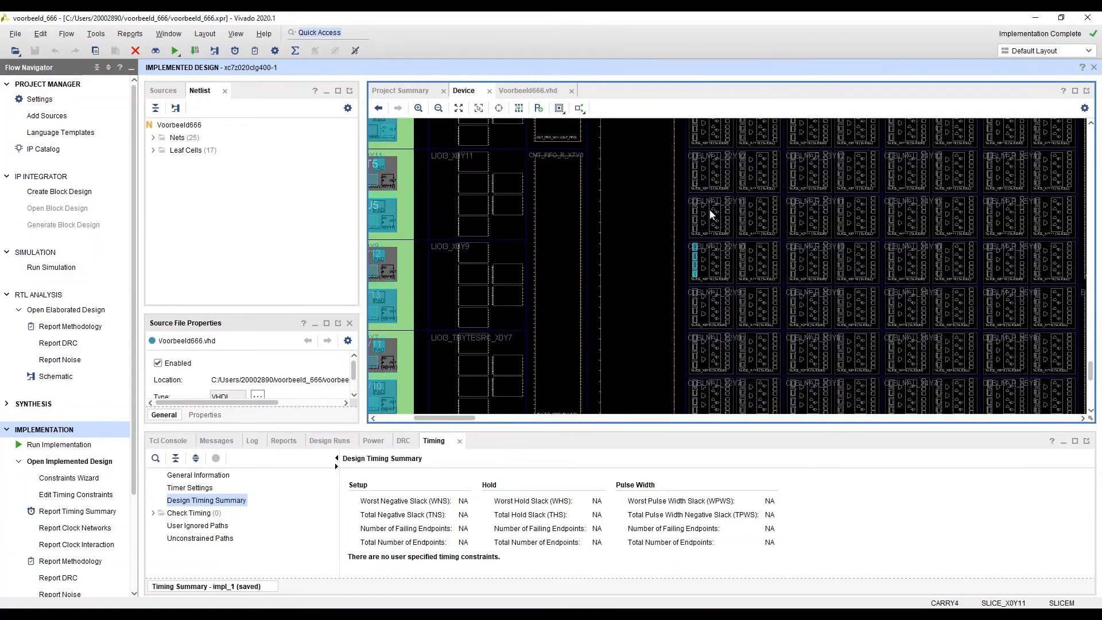
pyautogui.scroll(3, 734, 315)
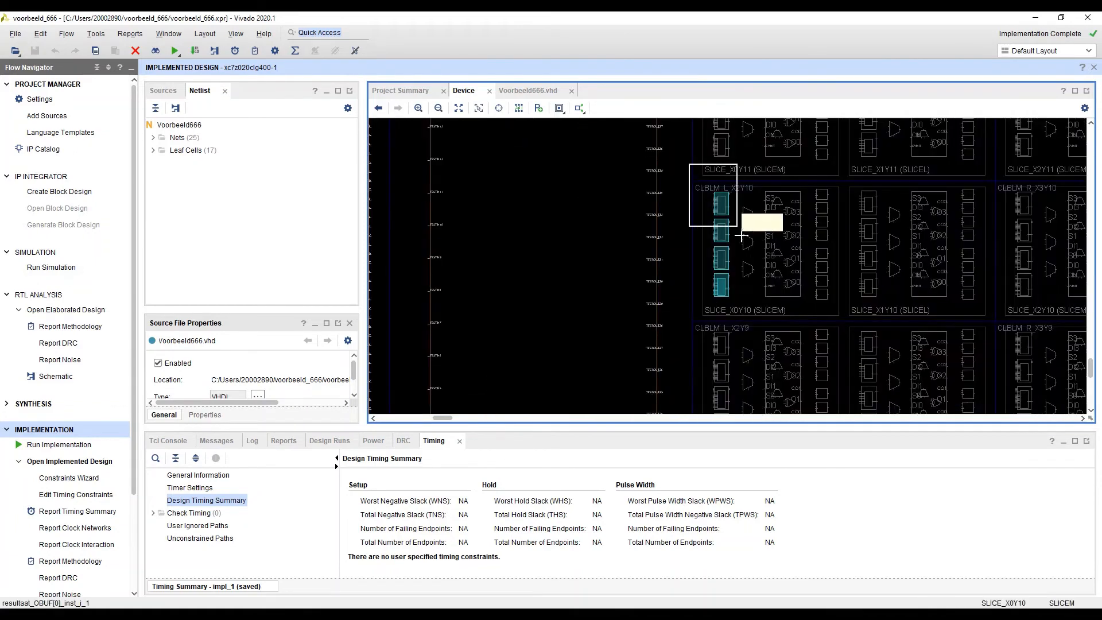
pyautogui.scroll(2, 743, 227)
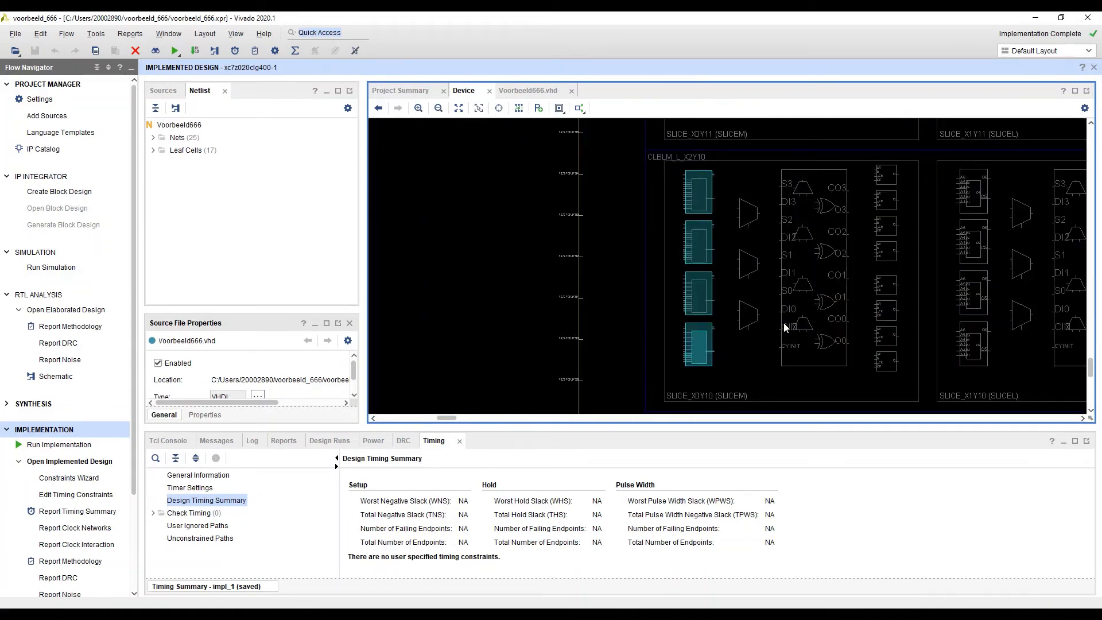
# Step: Inspect the properties and truth table of resultaat_OBUF[0]_inst_i_1, the uppermost occupied LUT in the slice
pyautogui.click(708, 179)
pyautogui.moveTo(282, 310); pyautogui.dragTo(283, 248)
pyautogui.moveTo(355, 160); pyautogui.dragTo(355, 207)
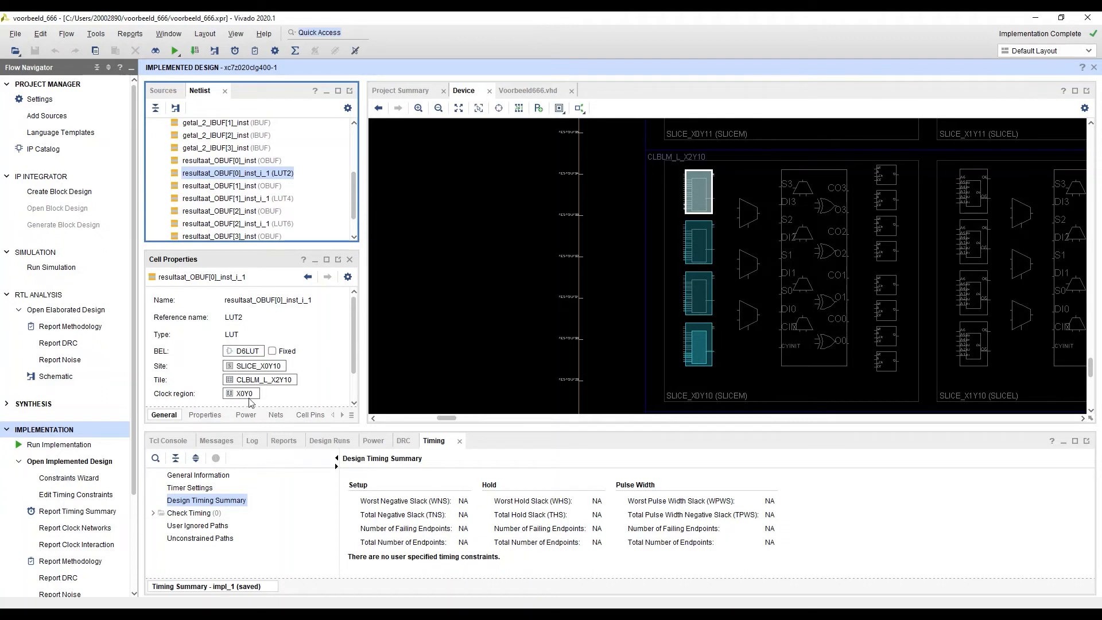
pyautogui.scroll(-2, 256, 399)
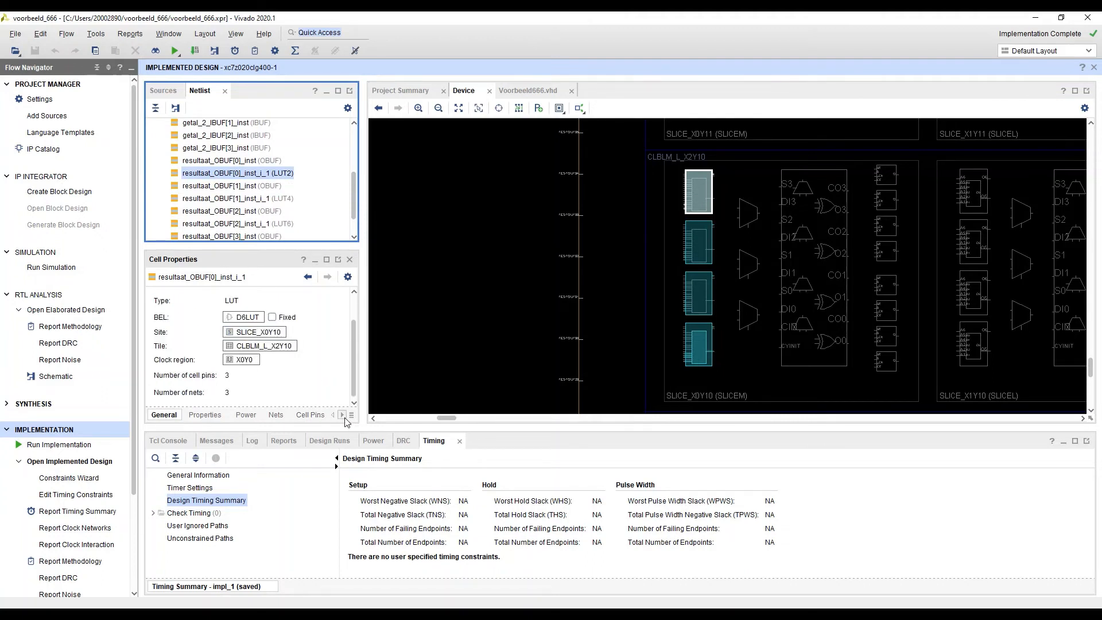
pyautogui.click(343, 415)
pyautogui.click(297, 415)
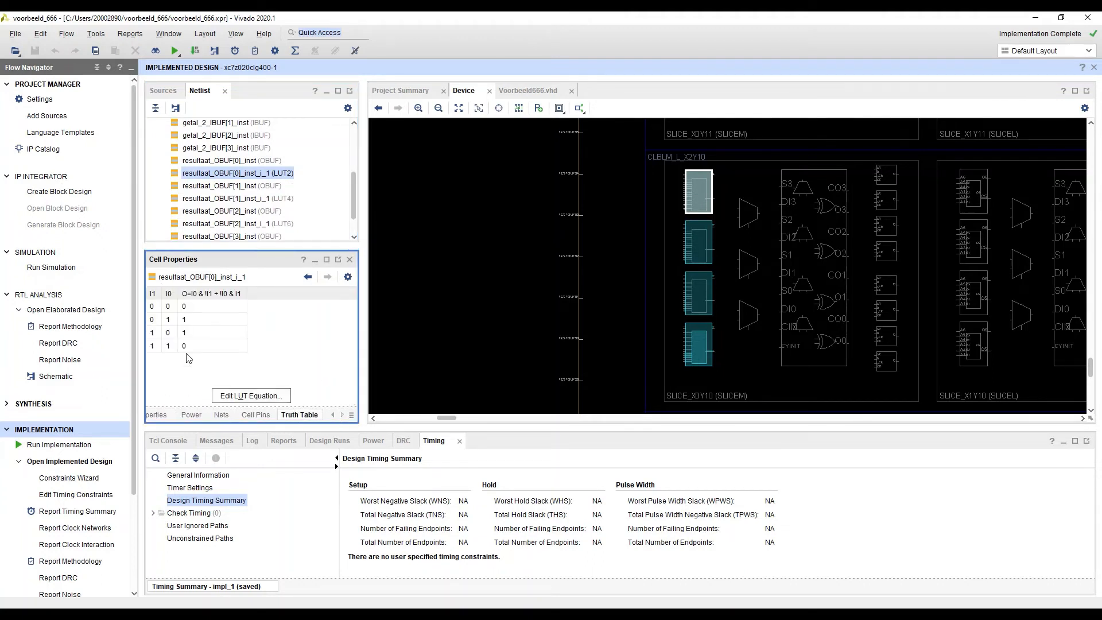
# Step: Select the lowest occupied LUT in the slice, resultaat_OBUF[3]_inst_i_2, to view its truth table
pyautogui.click(711, 329)
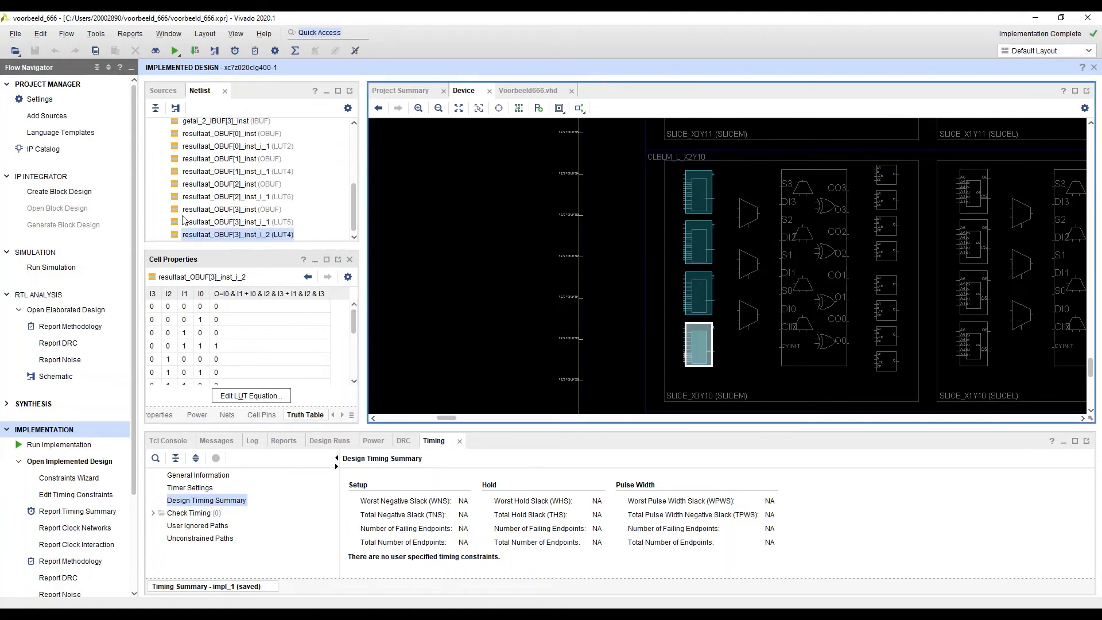
pyautogui.click(166, 91)
pyautogui.click(202, 91)
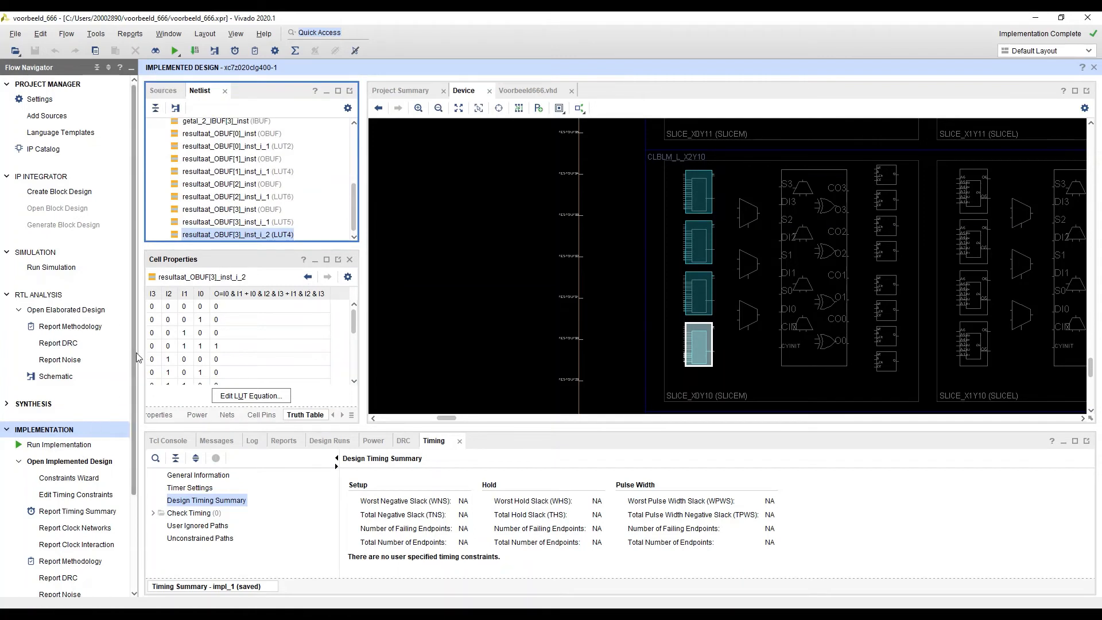
# Step: Create a schematic of the selected cell resultaat_OBUF[3]_inst_i_2 and expand it to show its connected cells
pyautogui.scroll(-3, 135, 367)
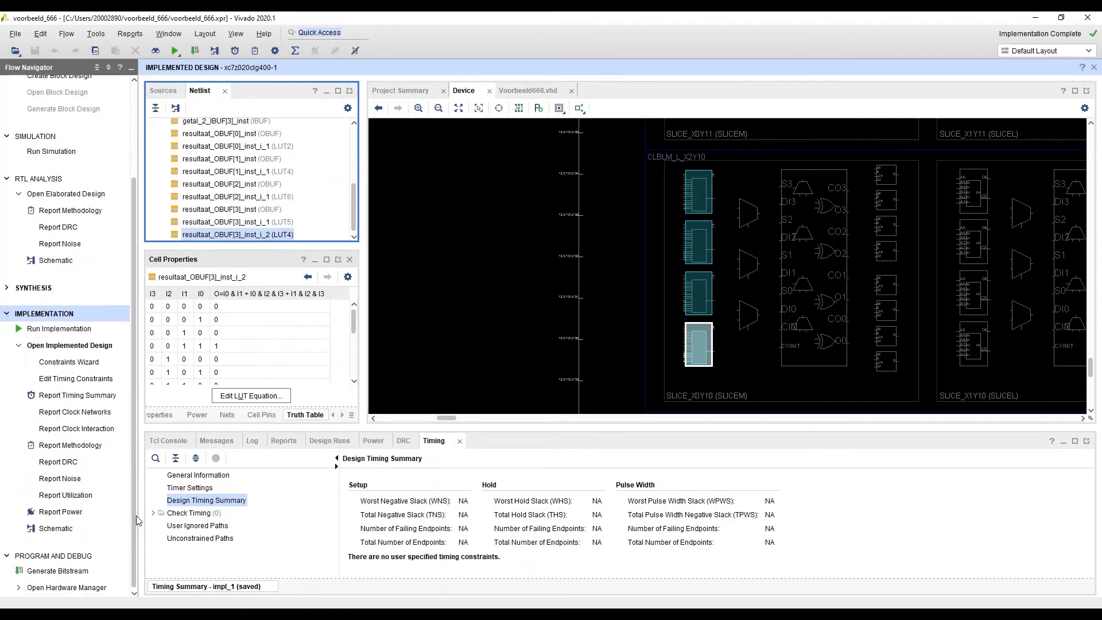
pyautogui.click(57, 529)
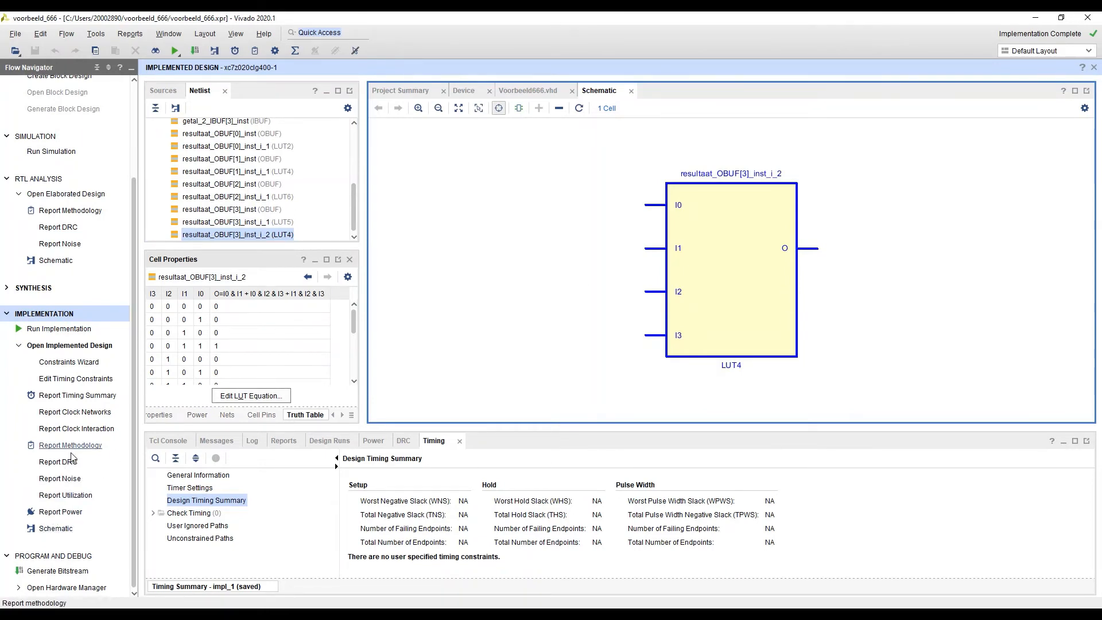
pyautogui.click(56, 529)
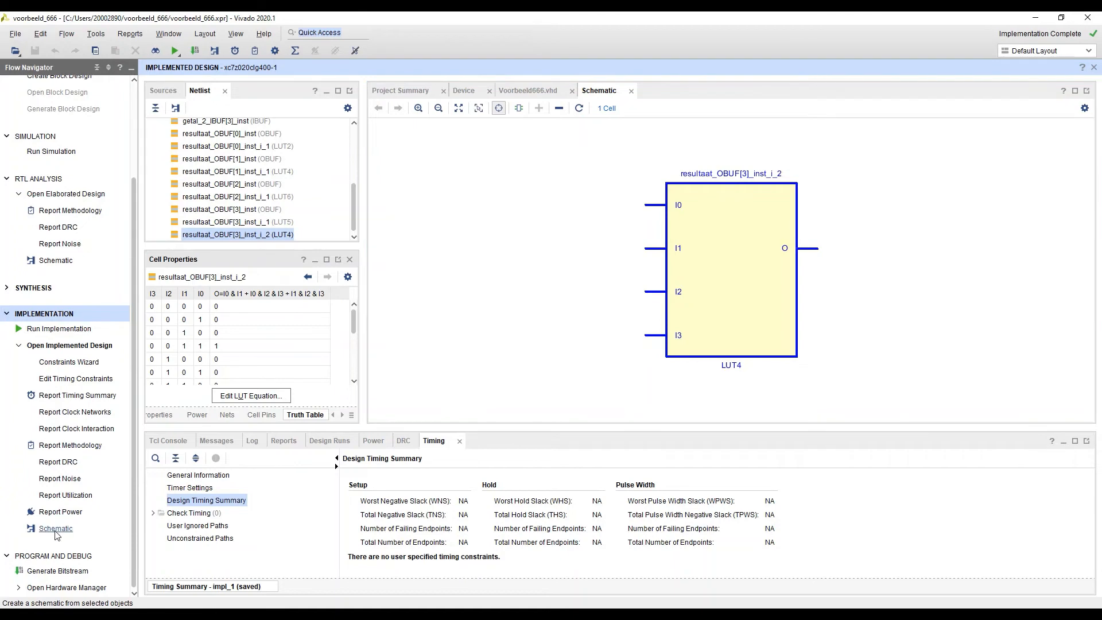
pyautogui.doubleClick(752, 212)
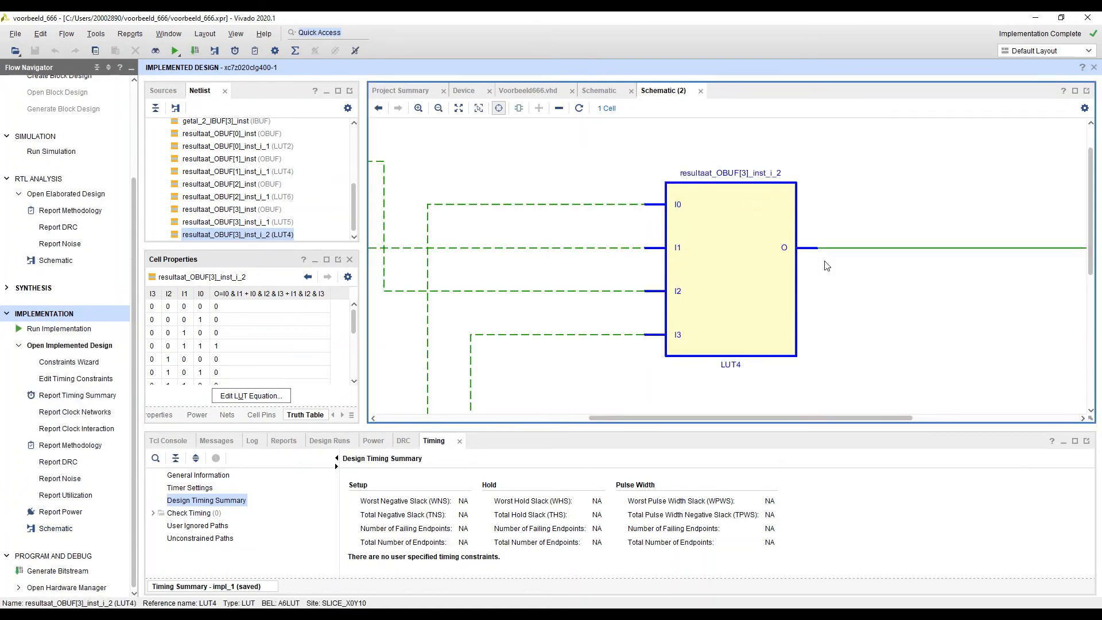
pyautogui.scroll(-3, 858, 275)
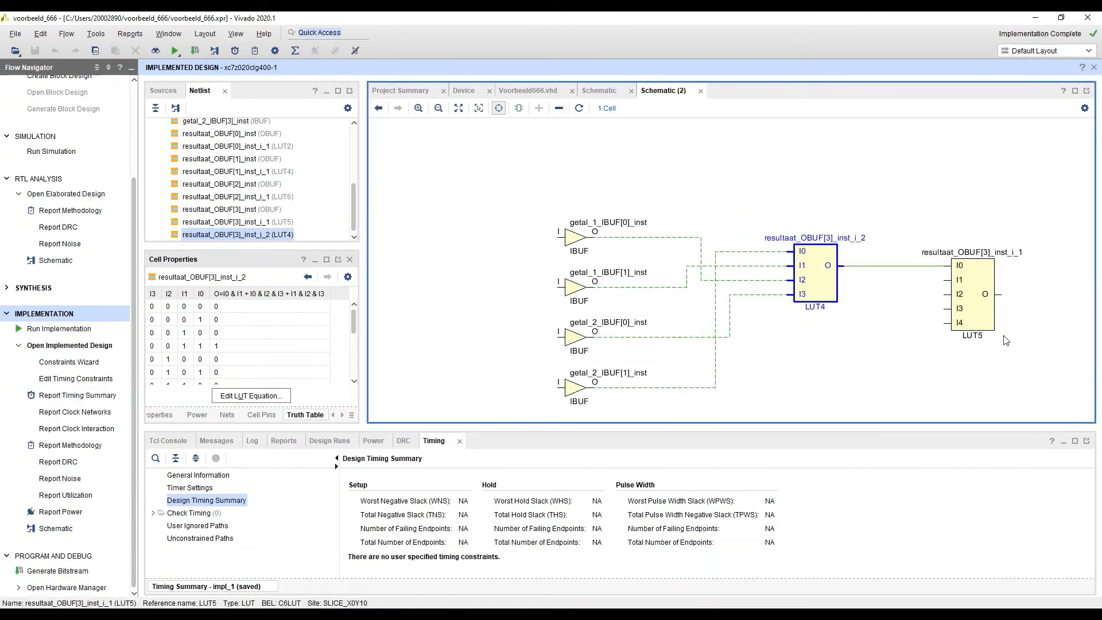
# Step: Expand the connections of the LUT5 cell resultaat_OBUF[3]_inst_i_1, toggle pin autohide for it, and fit the schematic
pyautogui.click(933, 325)
pyautogui.click(831, 256)
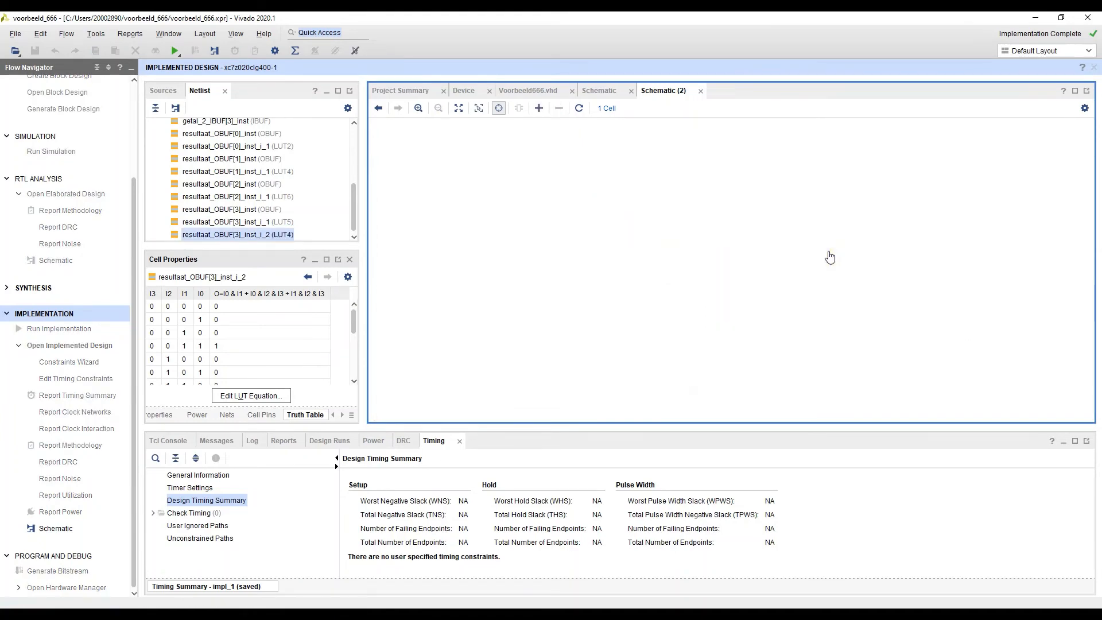
pyautogui.click(988, 274)
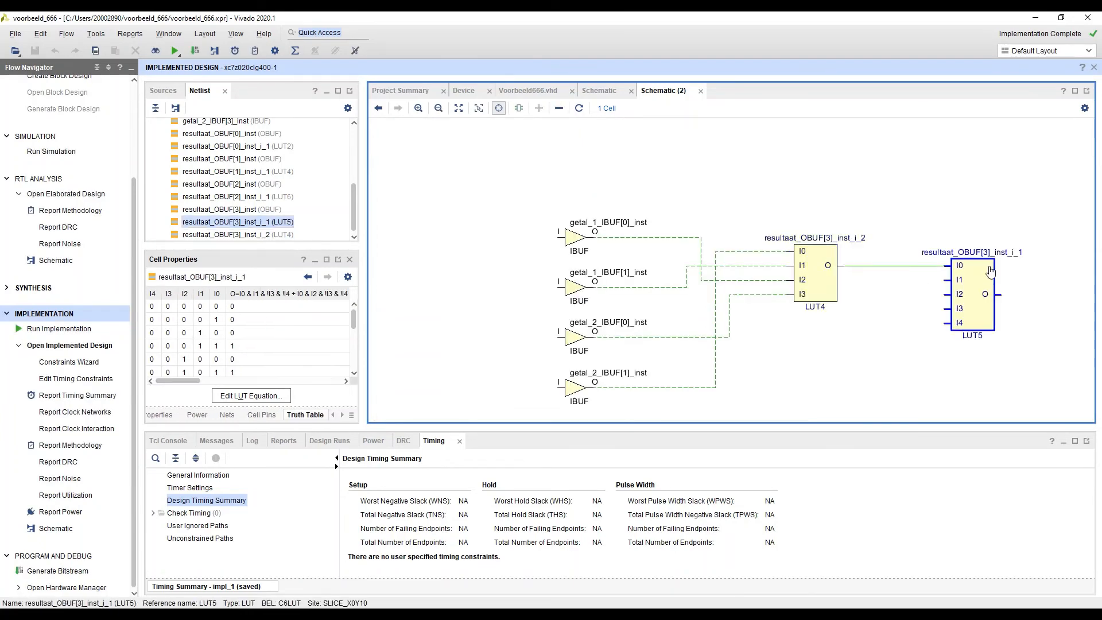
pyautogui.doubleClick(991, 270)
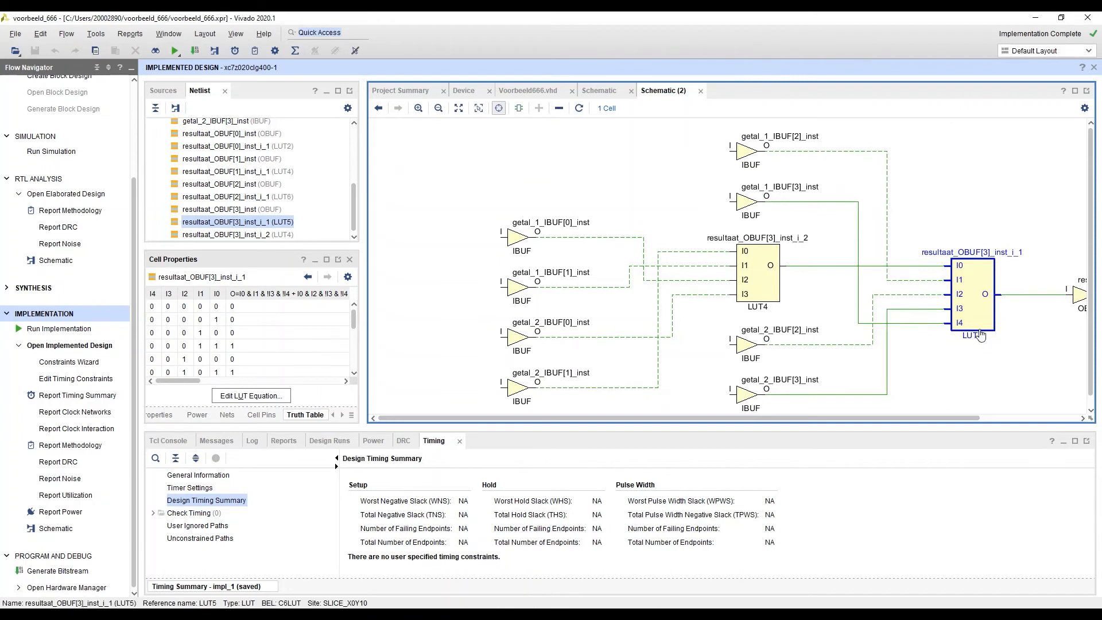
pyautogui.moveTo(991, 418); pyautogui.dragTo(1049, 418)
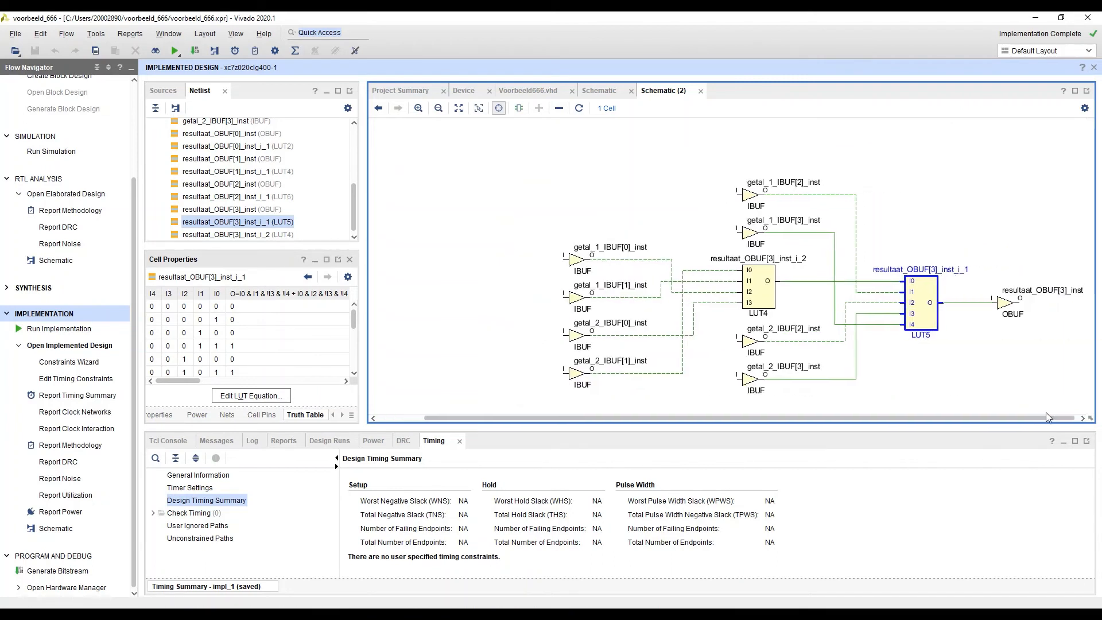
pyautogui.click(520, 109)
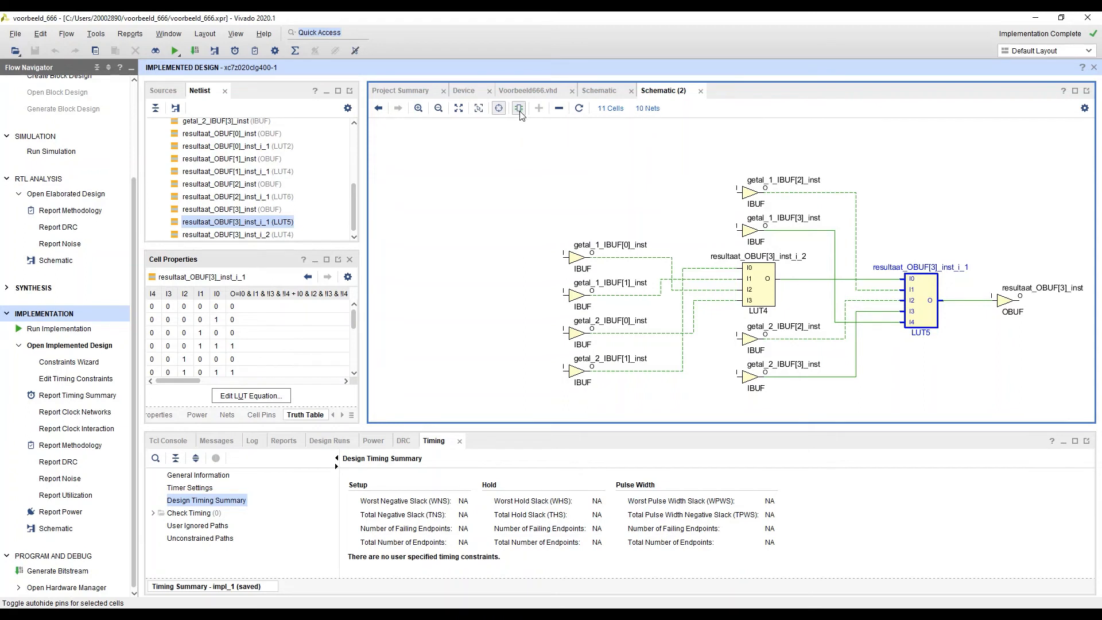
pyautogui.click(459, 108)
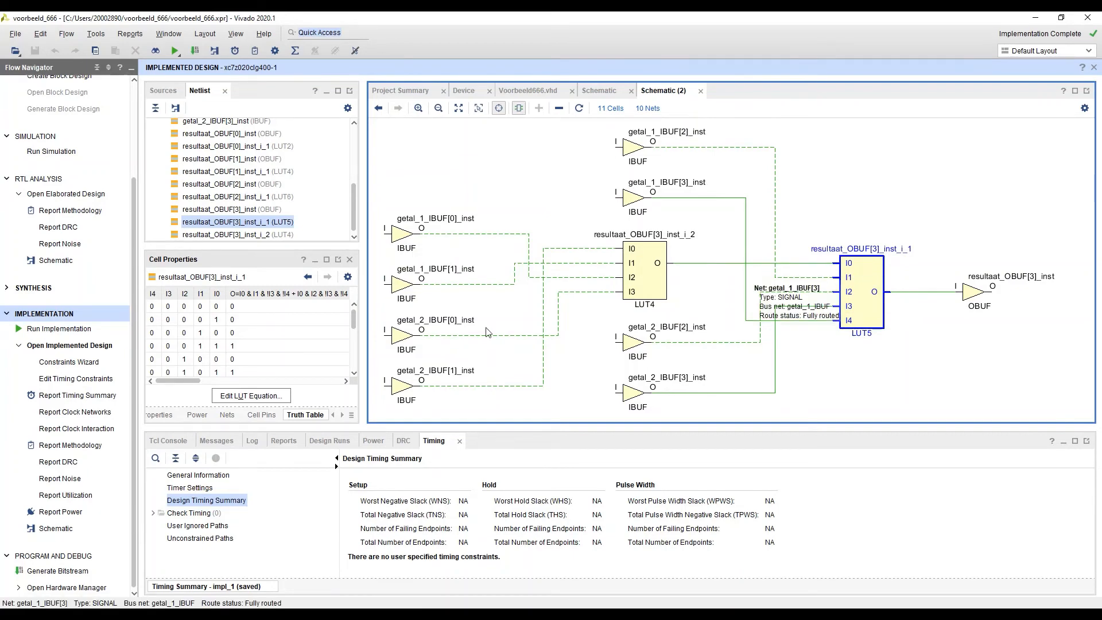
# Step: Generate the power_1 report for the implemented design and review its hierarchical, signal, data and I/O power details
pyautogui.click(61, 511)
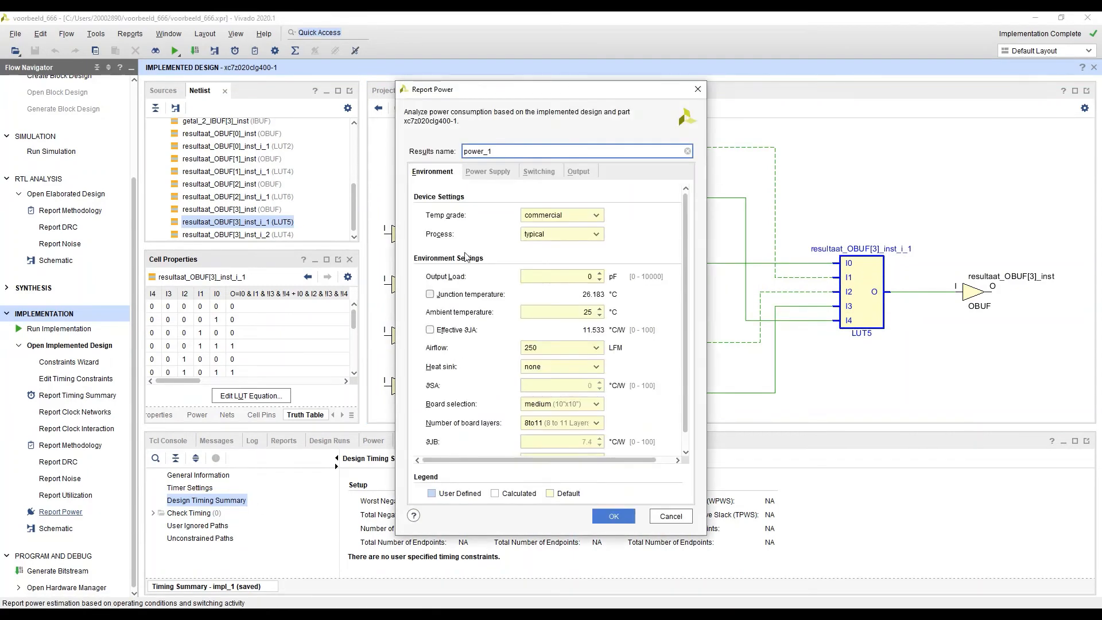
pyautogui.click(620, 518)
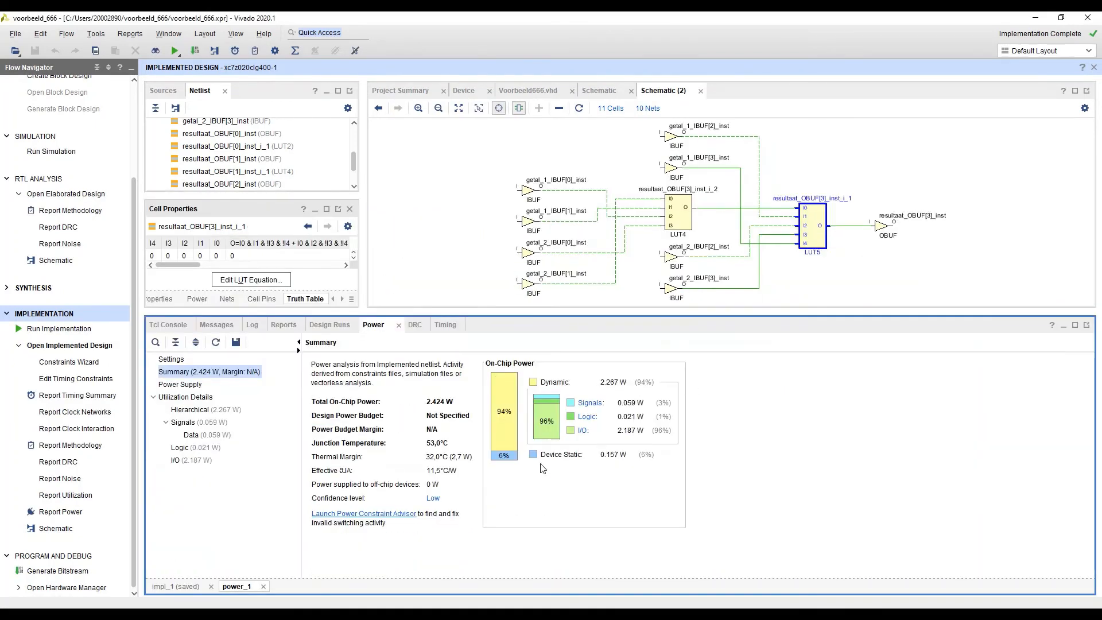
pyautogui.click(182, 385)
pyautogui.click(190, 396)
pyautogui.click(195, 411)
pyautogui.click(193, 422)
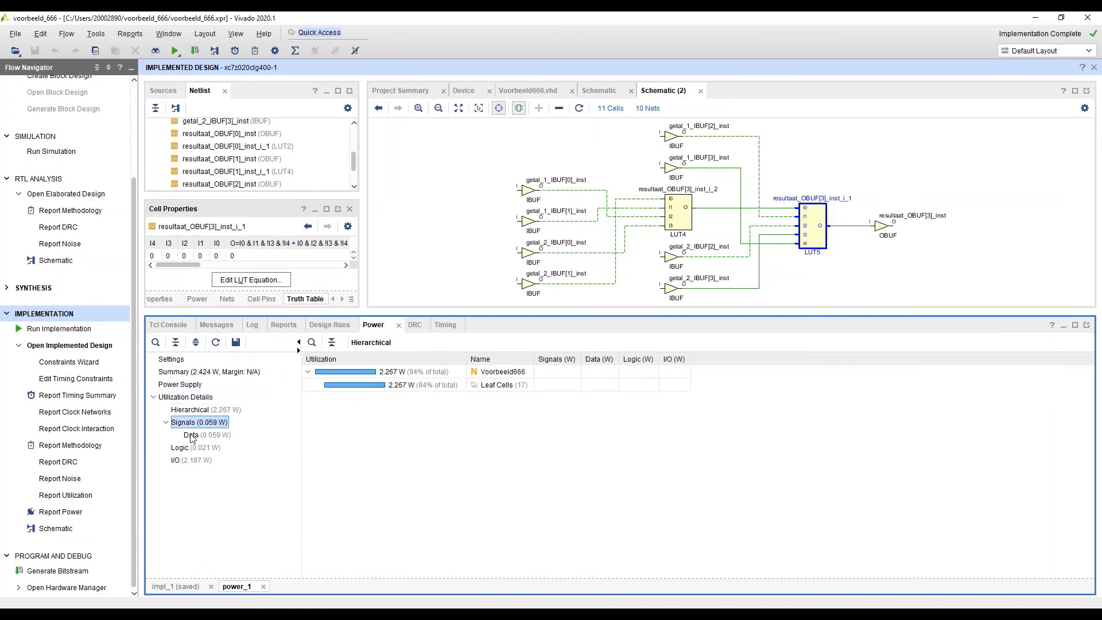
pyautogui.click(192, 435)
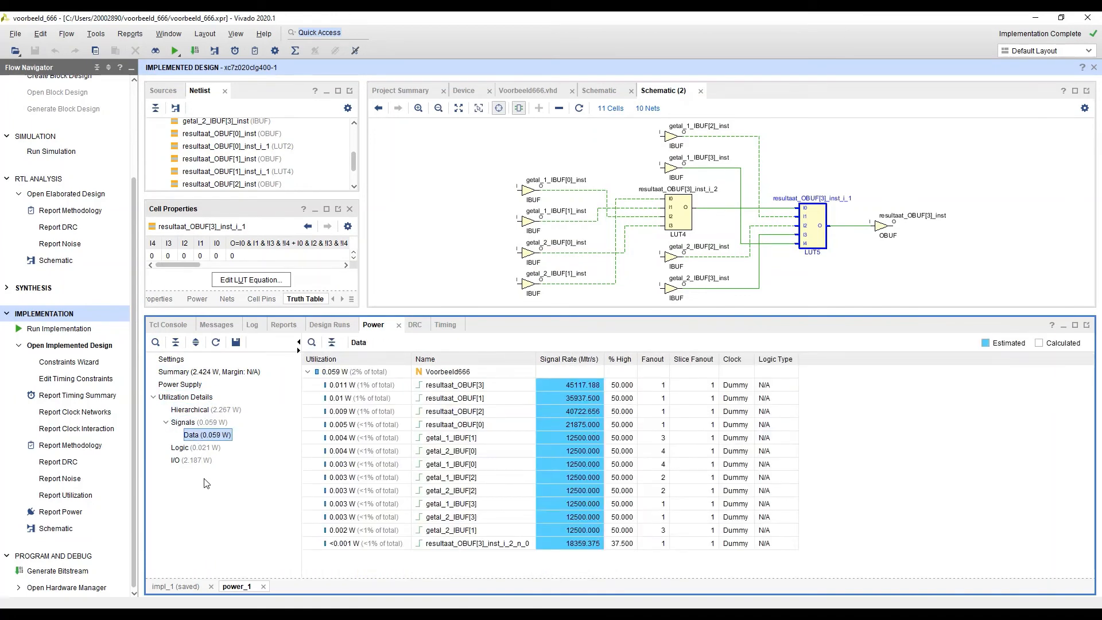
pyautogui.click(193, 460)
pyautogui.click(201, 423)
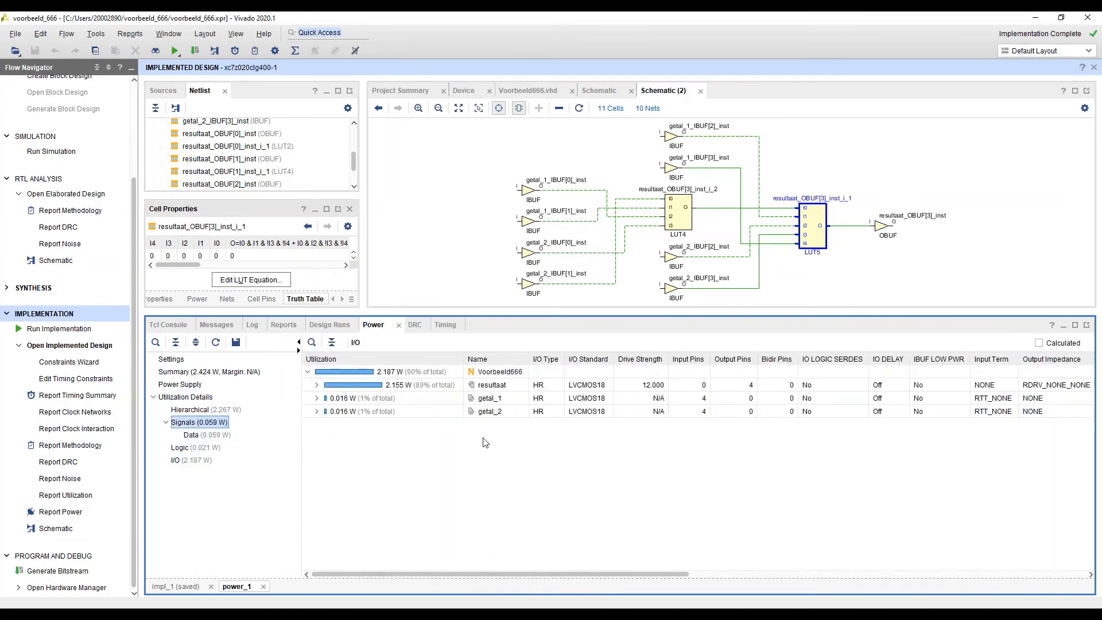
pyautogui.click(208, 435)
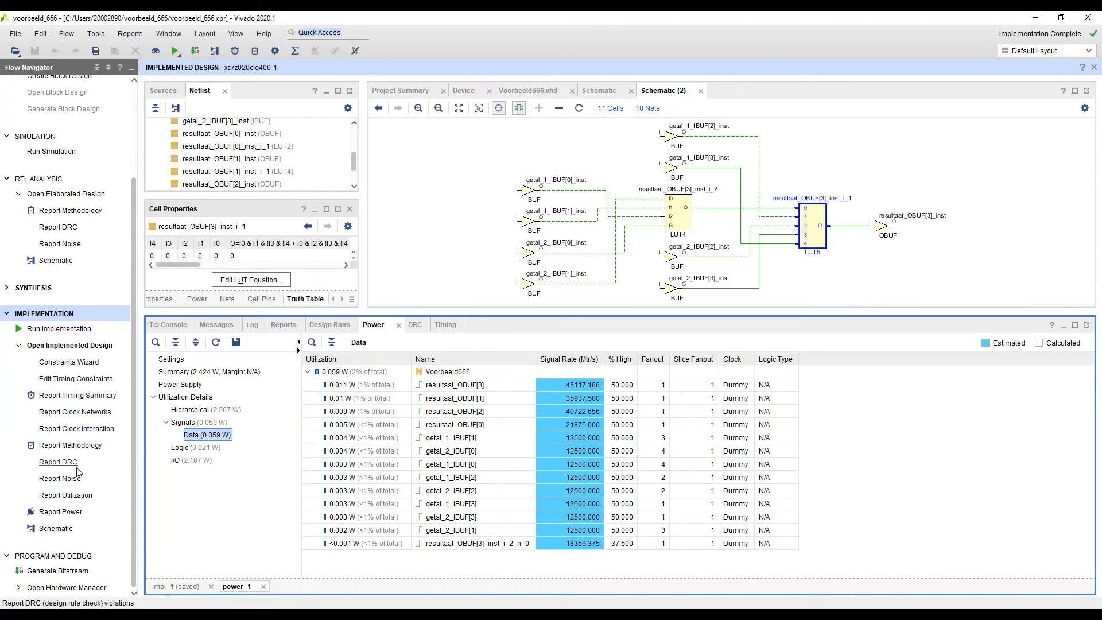
# Step: Generate the utilization_1 report in a new tab and show its resource summary
pyautogui.click(65, 497)
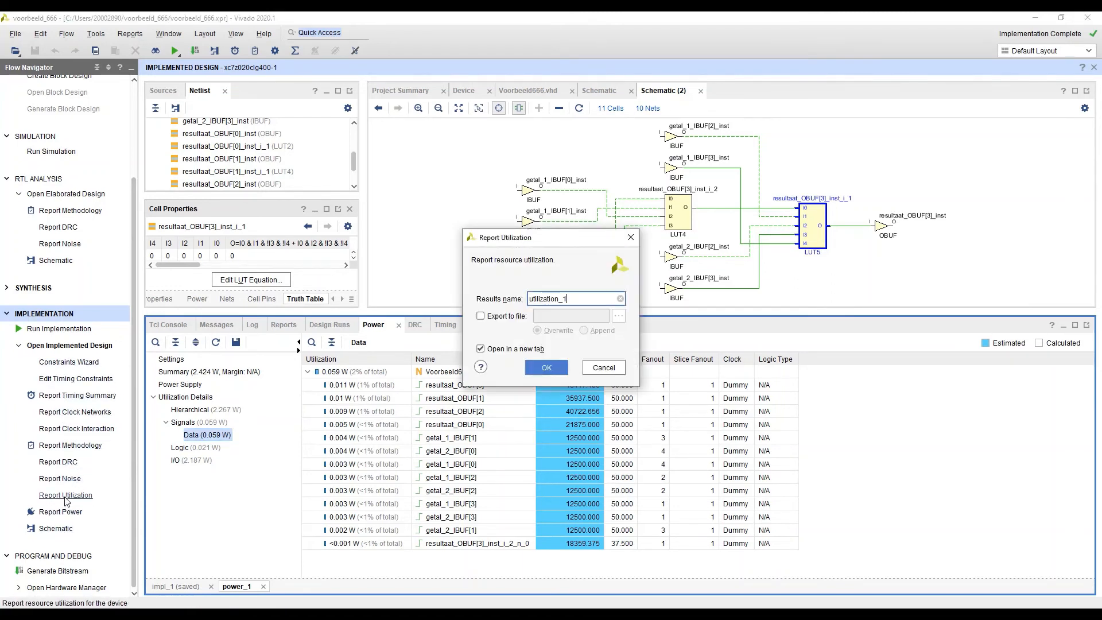
pyautogui.click(548, 368)
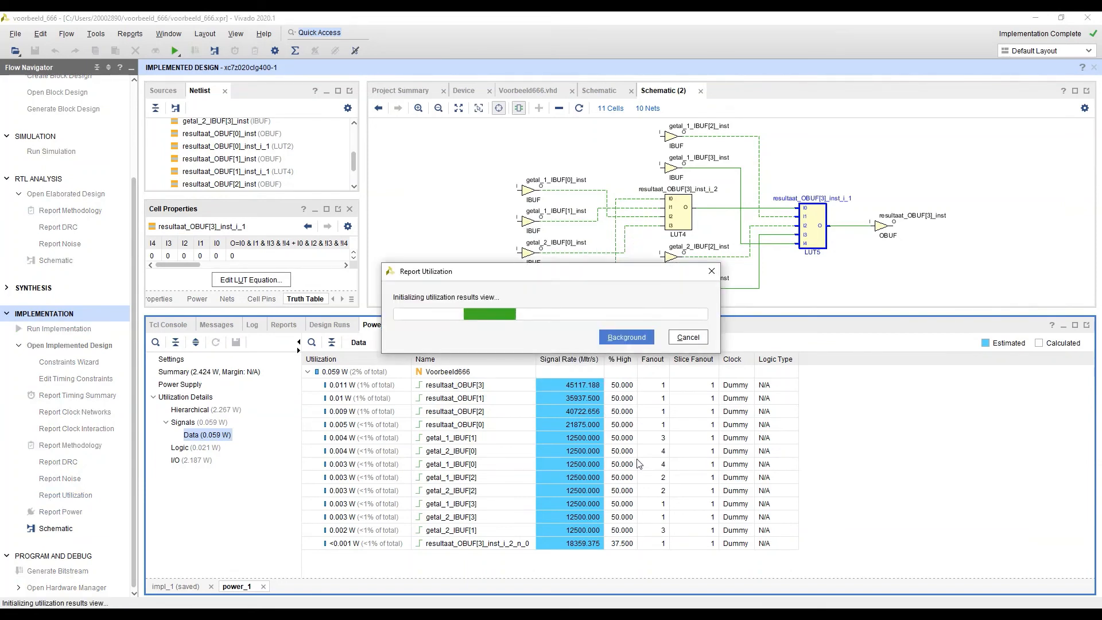
pyautogui.click(174, 372)
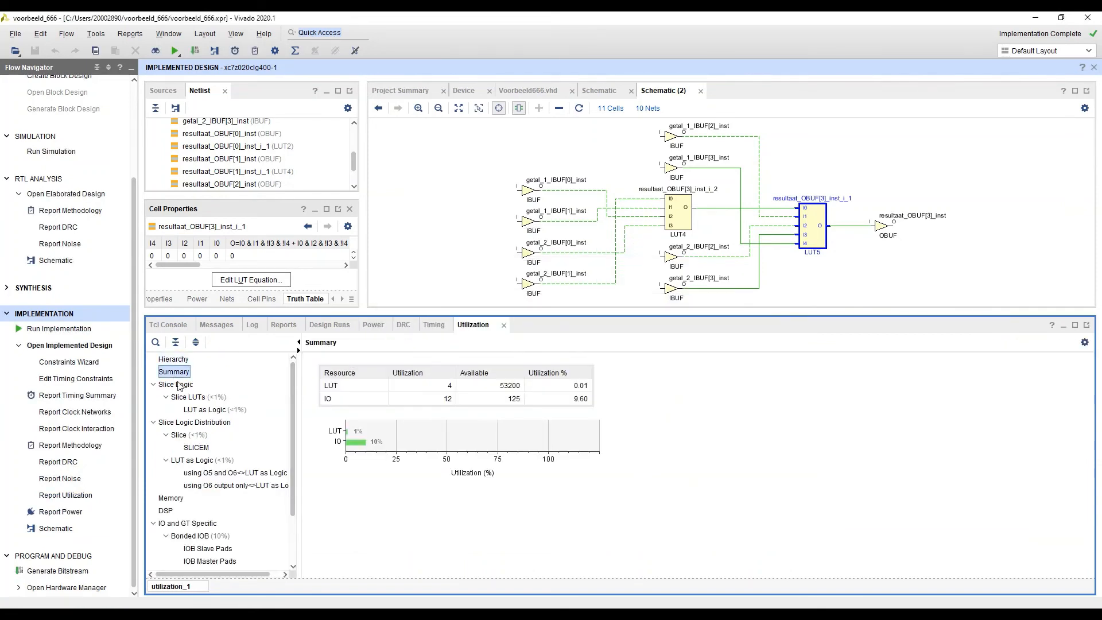
# Step: Examine the utilization report's slice logic, LUT as Logic, SLICEM, DSP and IOB pad categories, ending on the resource summary
pyautogui.click(179, 385)
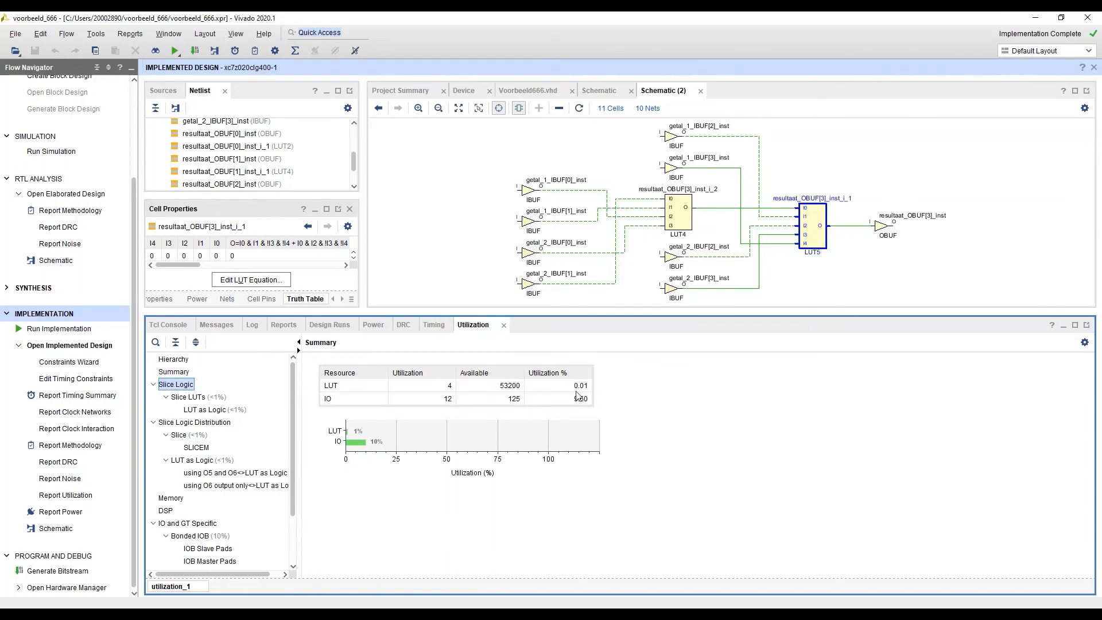
pyautogui.click(192, 397)
pyautogui.click(204, 410)
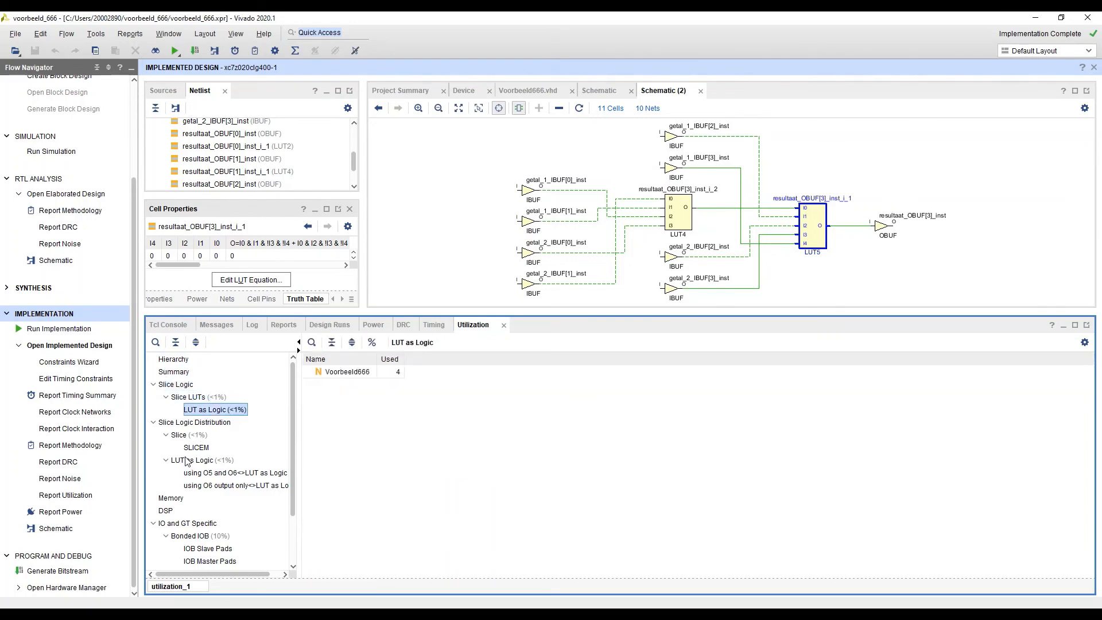
pyautogui.click(191, 460)
pyautogui.click(195, 447)
pyautogui.scroll(-2, 195, 488)
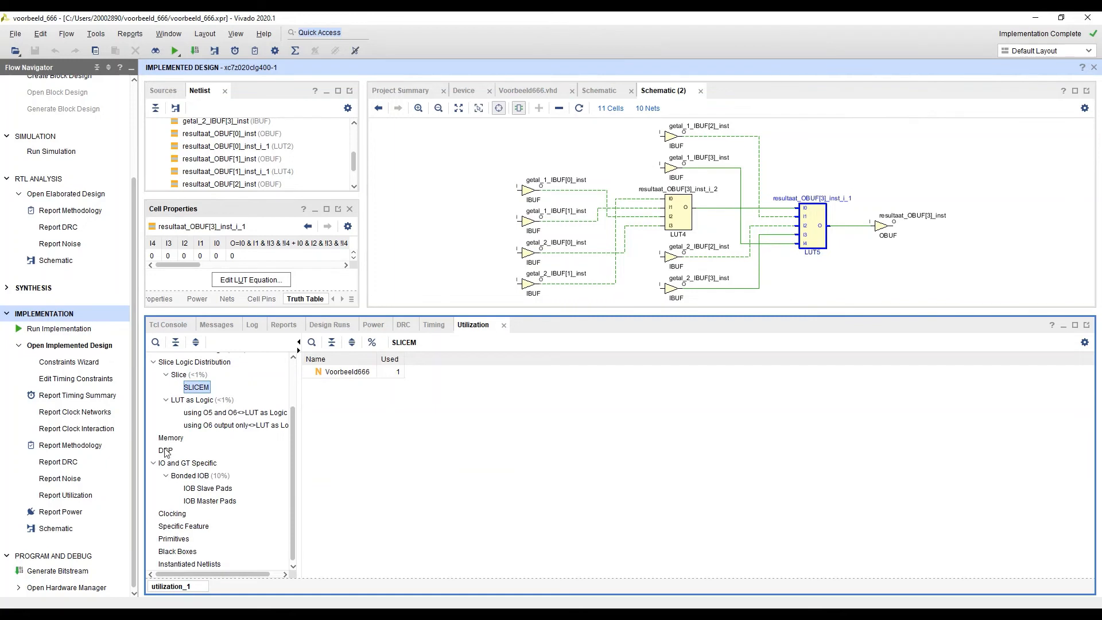
pyautogui.click(165, 451)
pyautogui.click(187, 462)
pyautogui.click(191, 476)
pyautogui.click(217, 490)
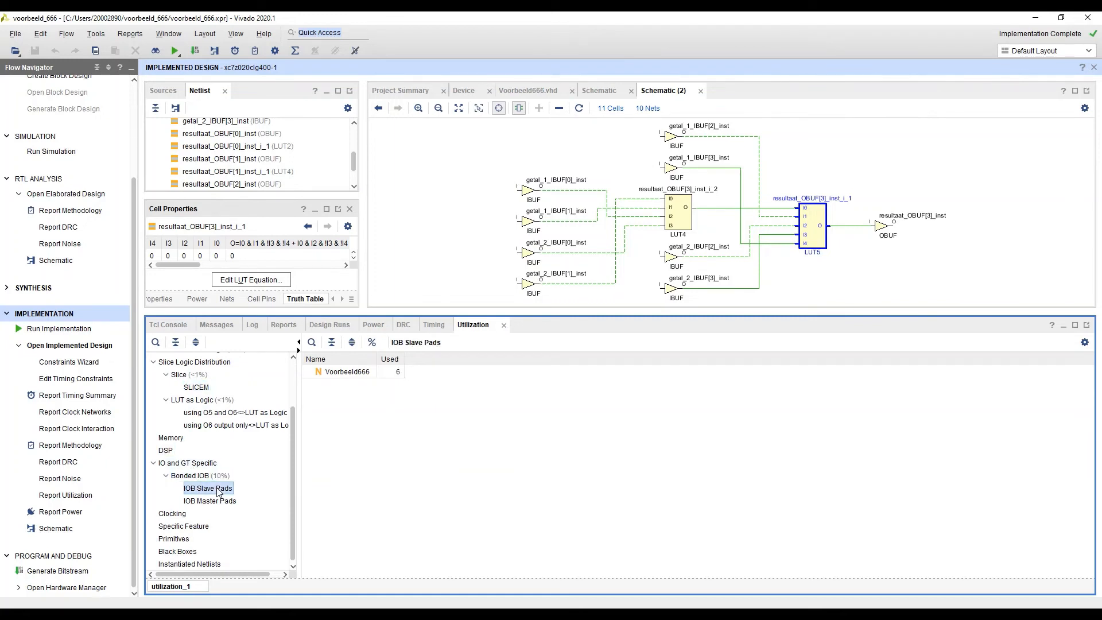
pyautogui.click(183, 527)
pyautogui.scroll(2, 190, 517)
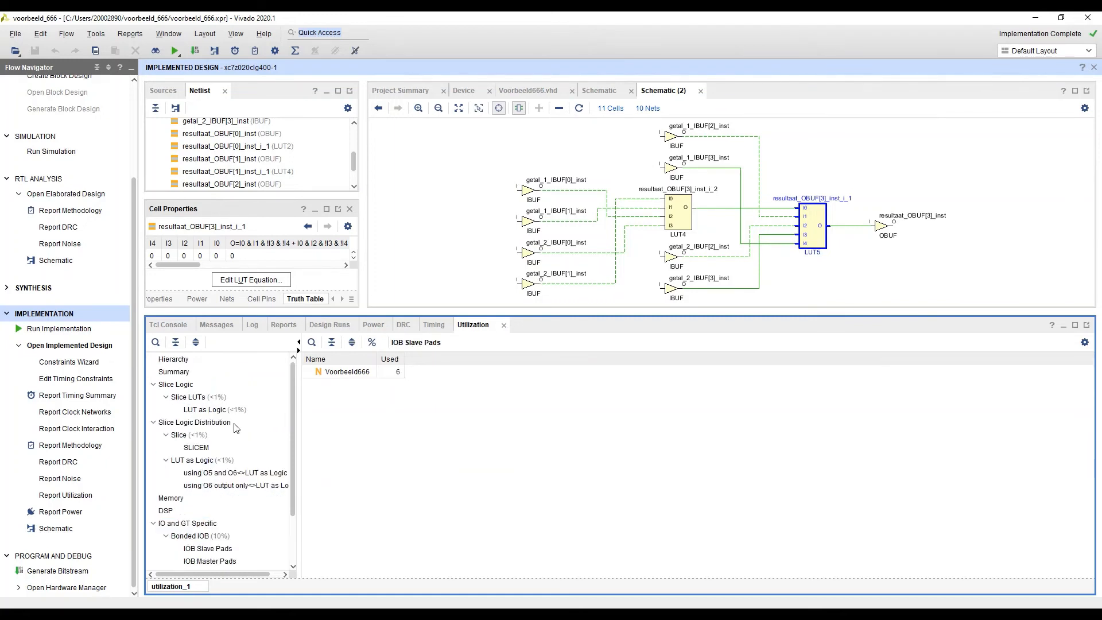
pyautogui.click(179, 361)
pyautogui.click(177, 373)
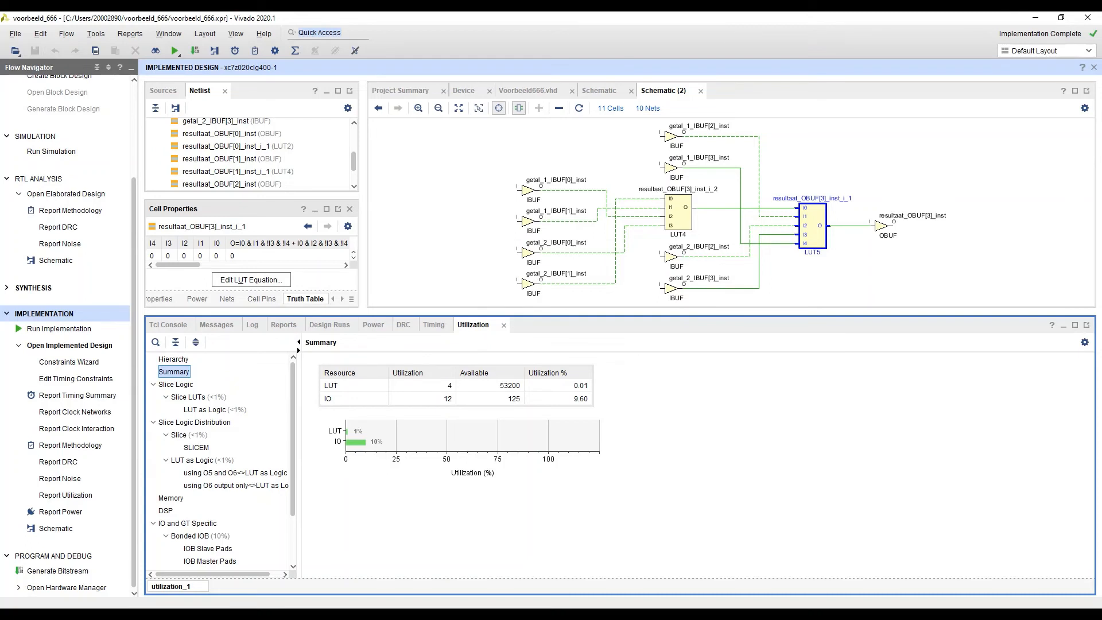
# Step: Open a new implemented-design schematic of the selected LUT5 cell resultaat_OBUF[3]_inst_i_1 and deselect the cell
pyautogui.click(56, 530)
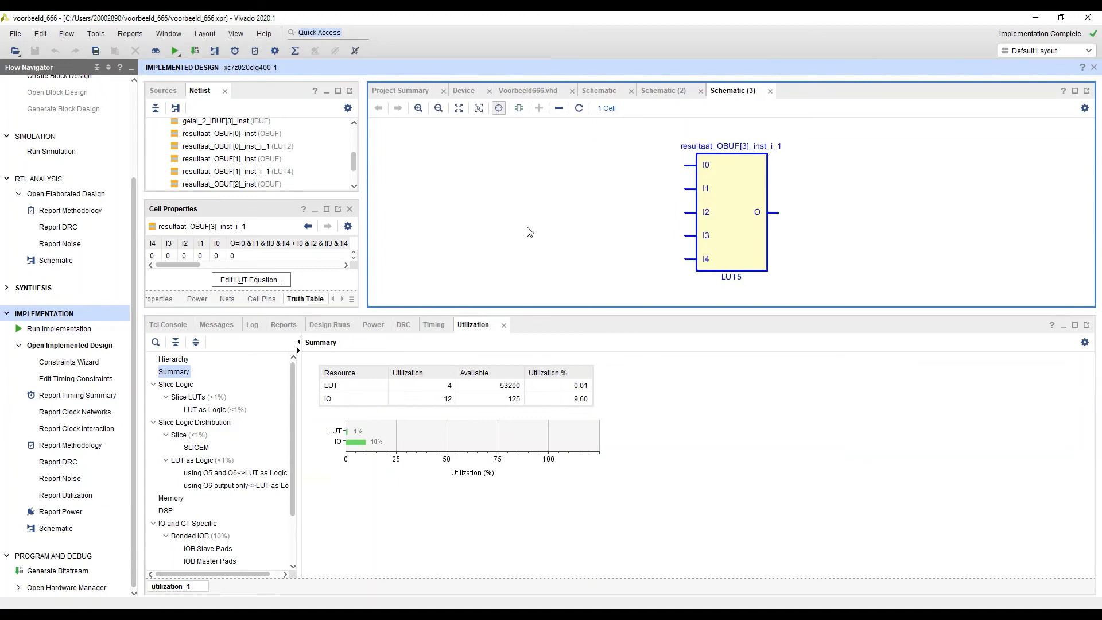
pyautogui.rightClick(725, 168)
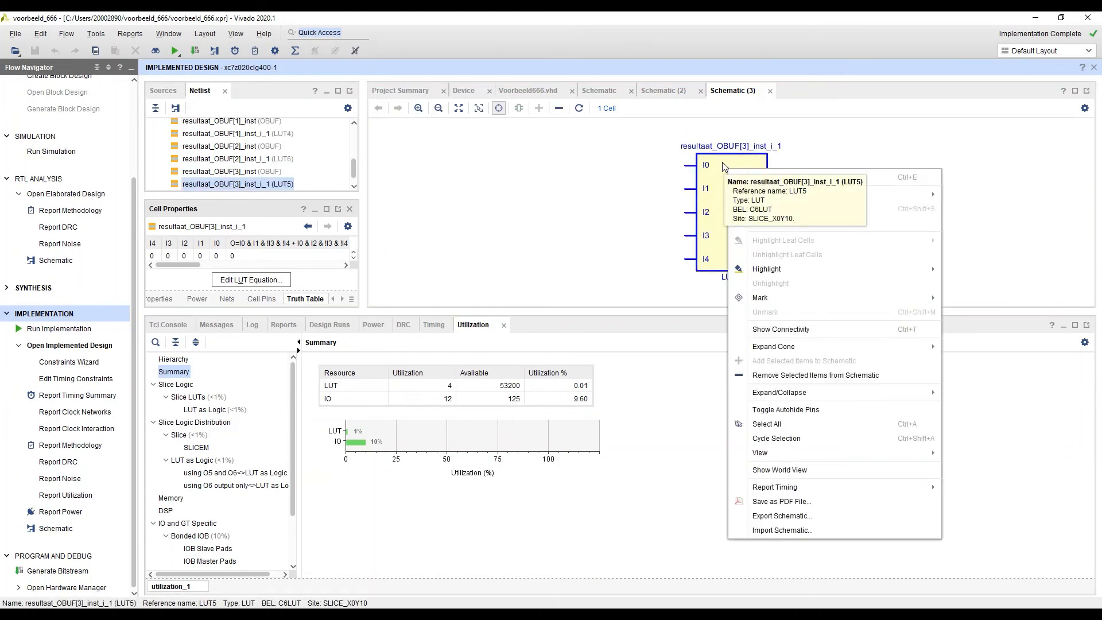
pyautogui.click(571, 181)
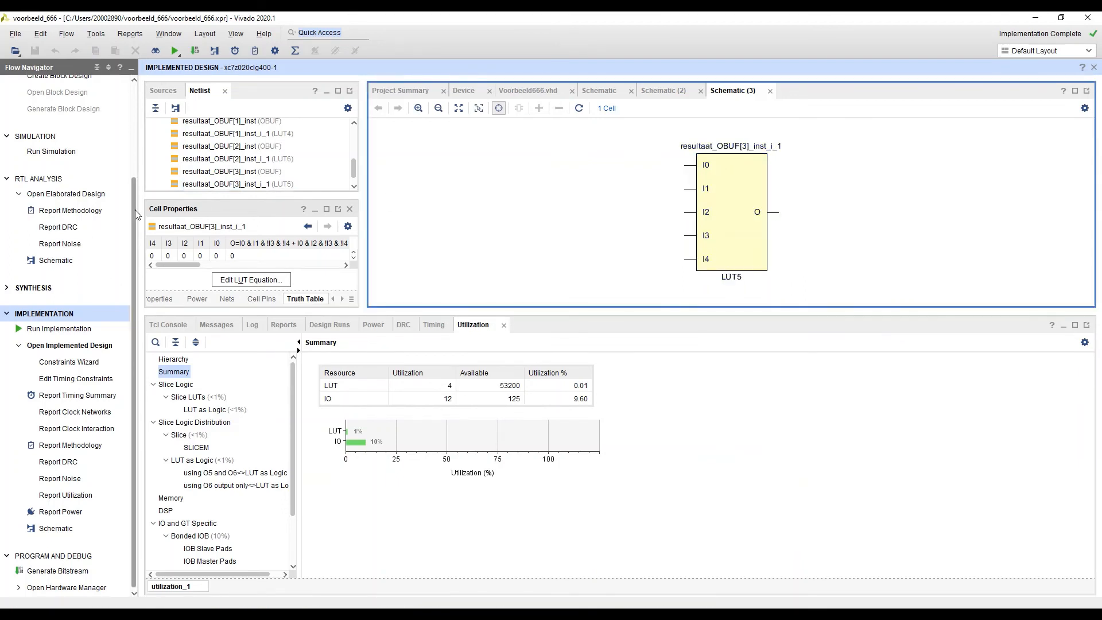
# Step: Run the post-implementation timing simulation and narrow the scope and objects areas to widen the waveform display
pyautogui.scroll(4, 135, 209)
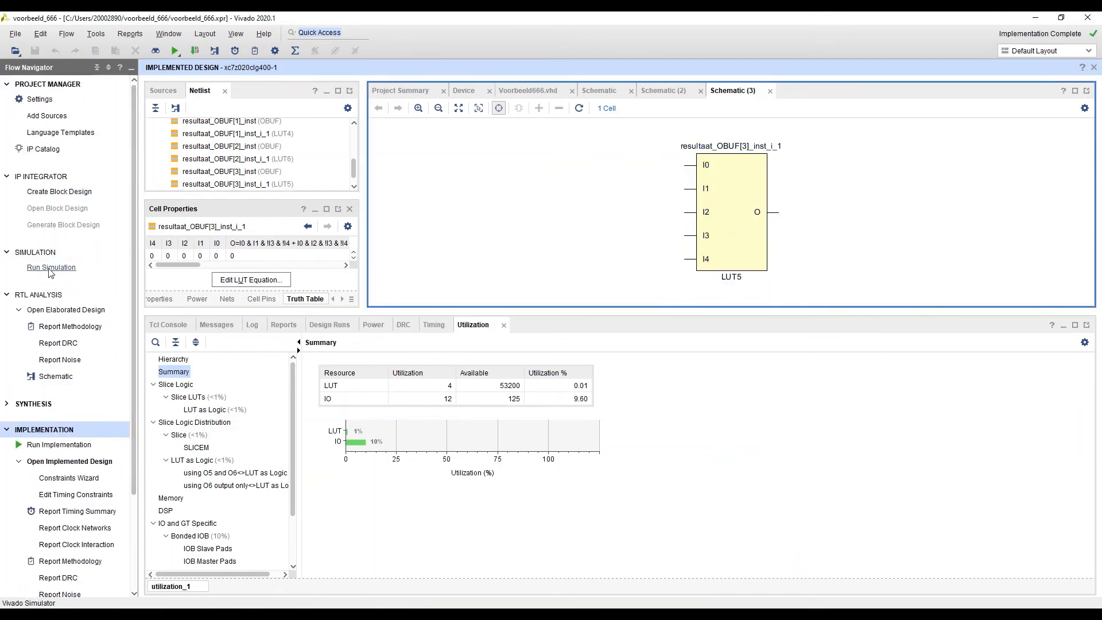
pyautogui.click(51, 267)
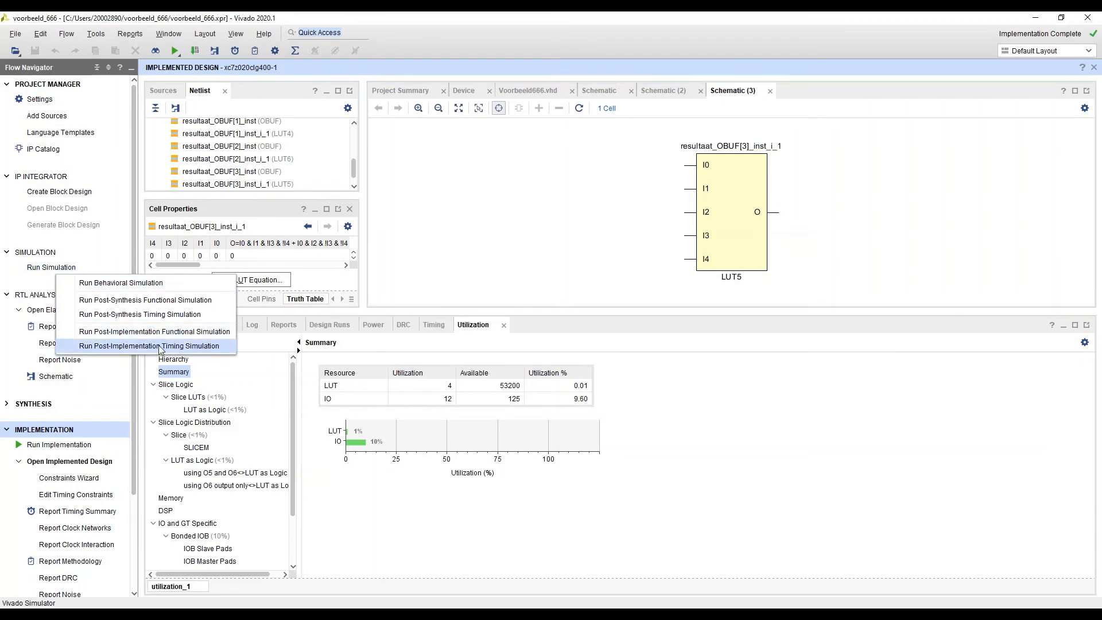
pyautogui.click(195, 346)
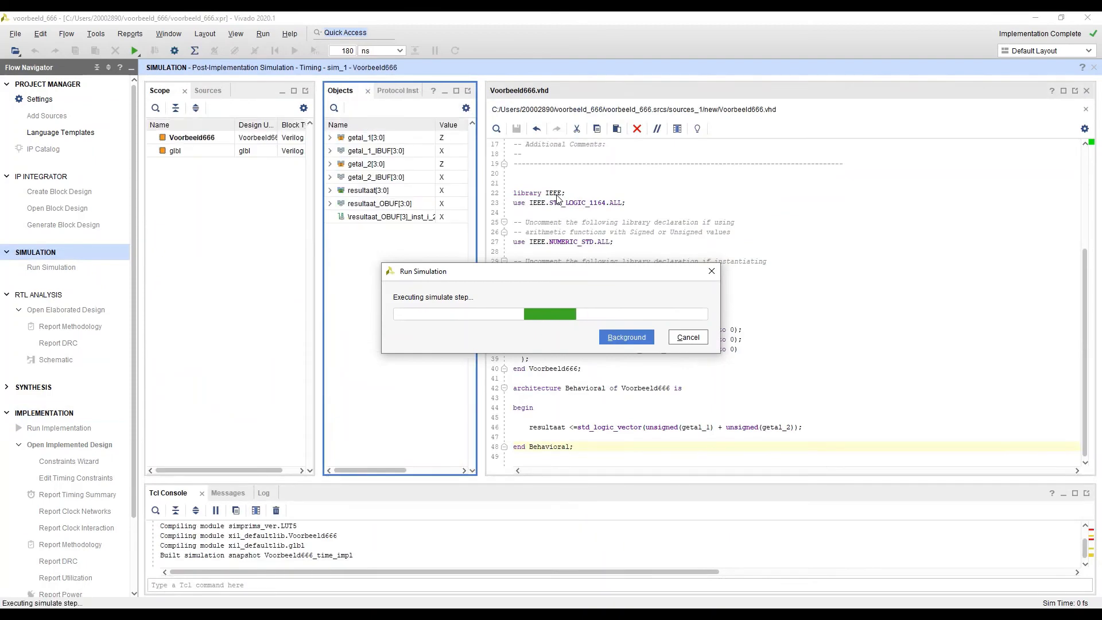
pyautogui.moveTo(325, 284); pyautogui.dragTo(236, 288)
pyautogui.moveTo(395, 299); pyautogui.dragTo(297, 298)
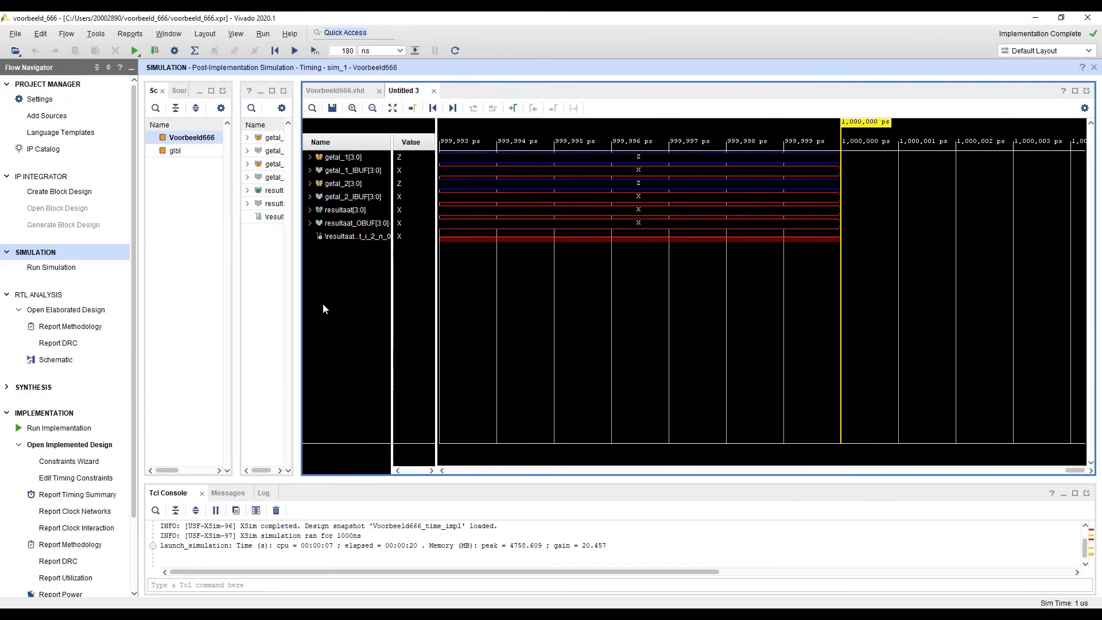
# Step: Force getal_1[3:0] to the constant unsigned decimal value 6, starting after 30ns and cancelling after 150
pyautogui.rightClick(337, 158)
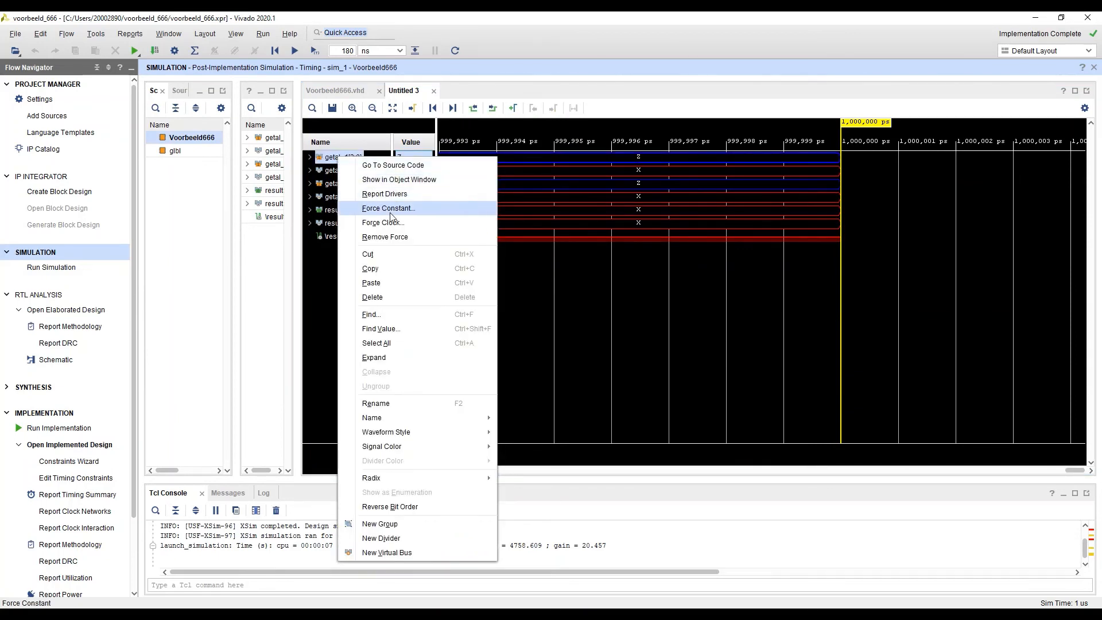
pyautogui.click(416, 209)
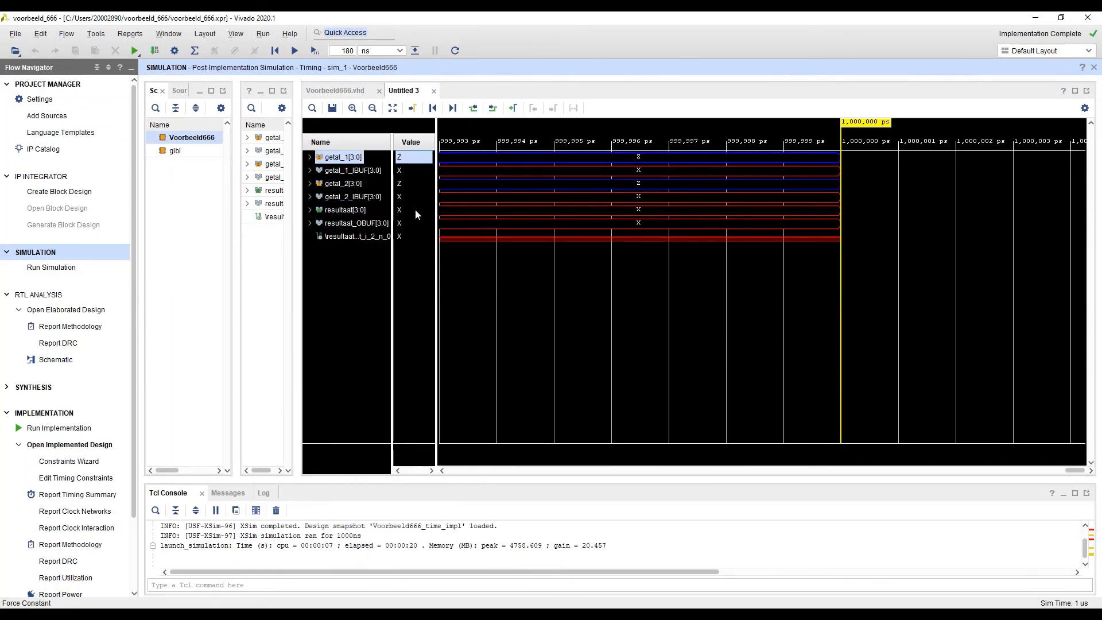
pyautogui.click(594, 316)
pyautogui.click(581, 382)
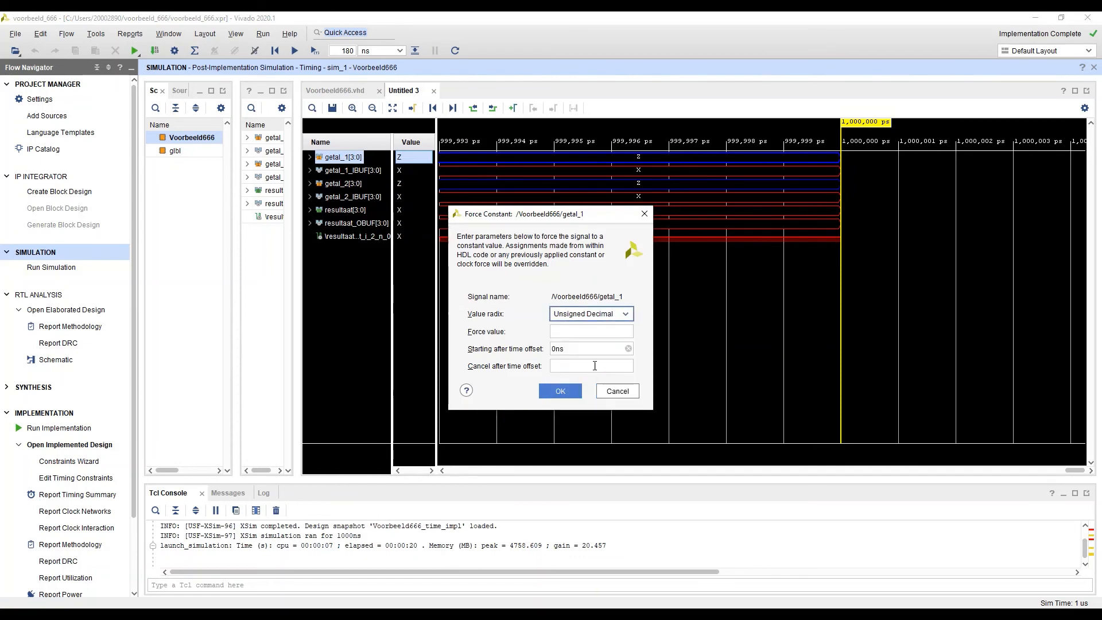
pyautogui.click(577, 333)
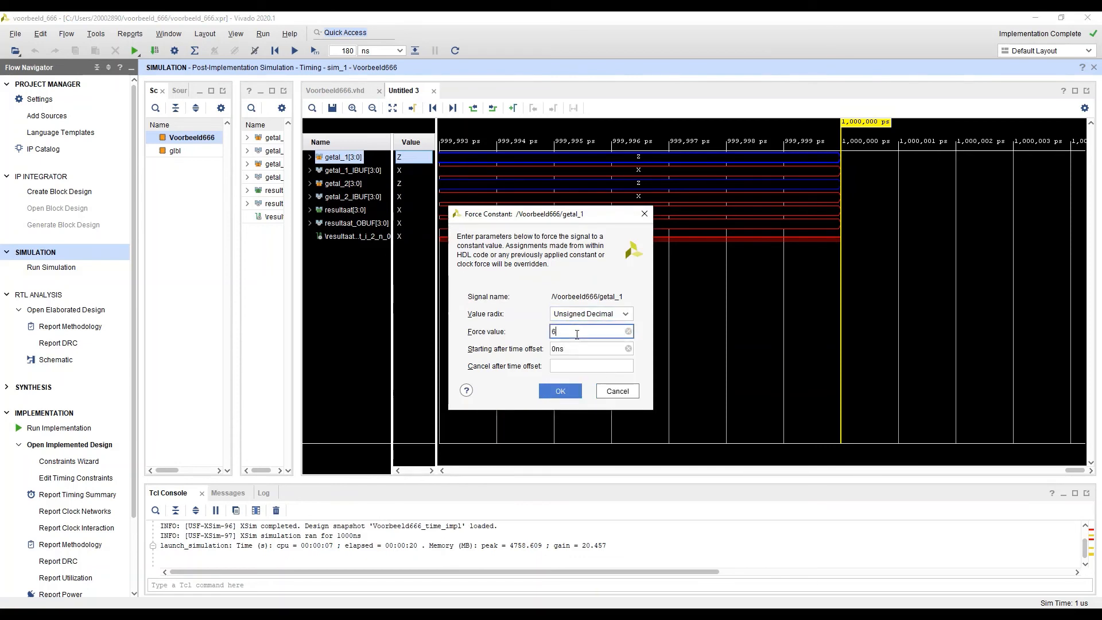
pyautogui.press('Tab')
pyautogui.write('30ns')
pyautogui.press('Tab')
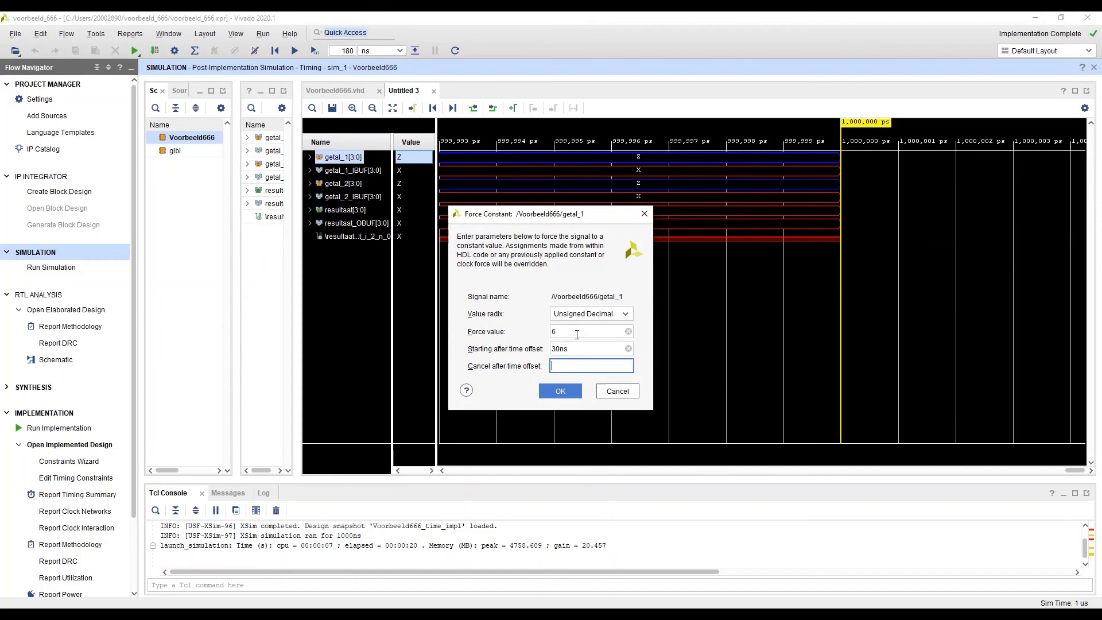
pyautogui.write('150')
pyautogui.click(560, 391)
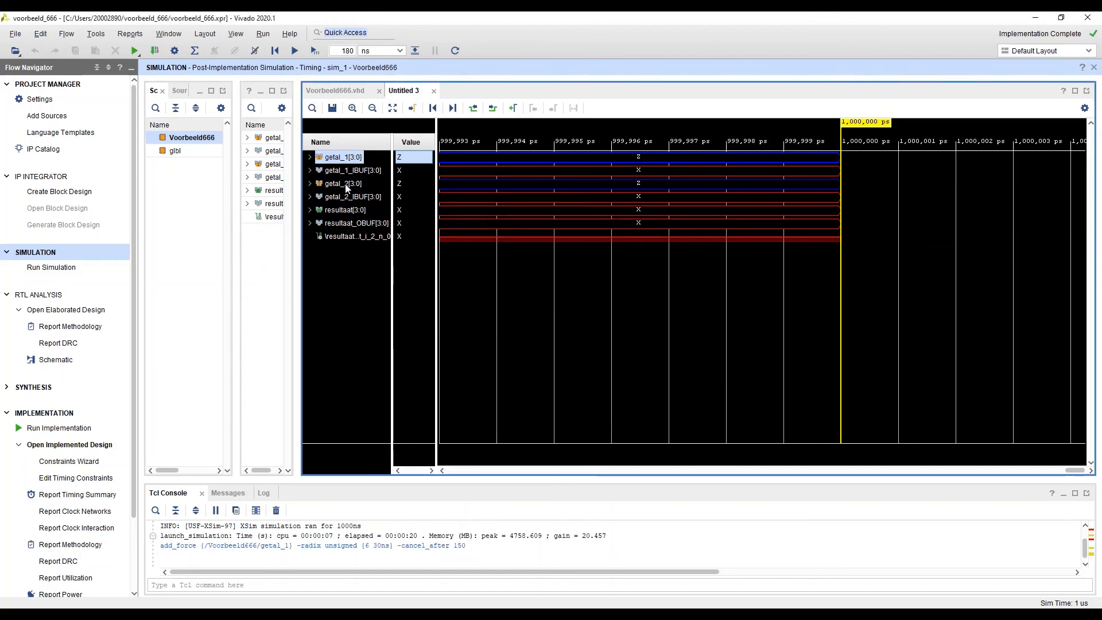
# Step: Force getal_2[3:0] to the constant unsigned decimal value 3, starting after 40ns and cancelling after 160
pyautogui.rightClick(346, 185)
pyautogui.click(394, 234)
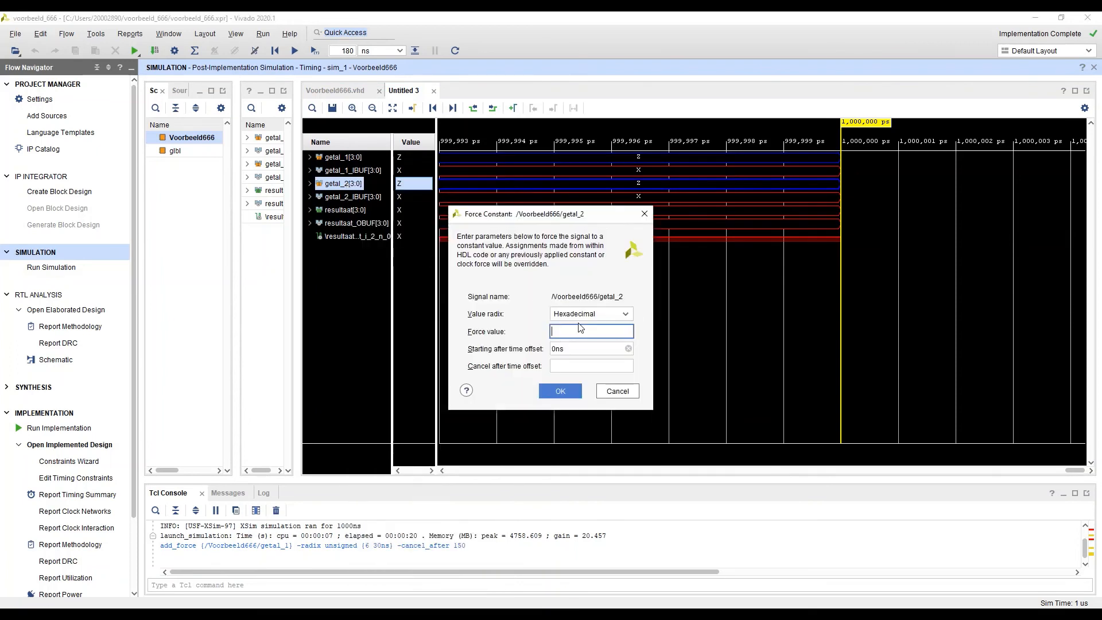
pyautogui.click(591, 314)
pyautogui.click(581, 381)
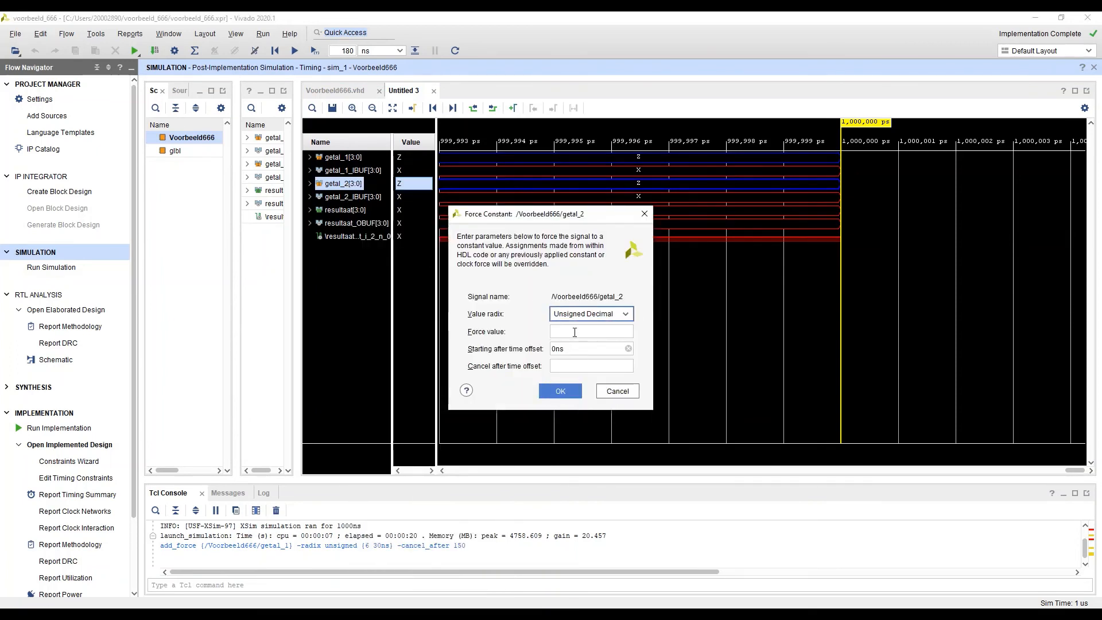
pyautogui.click(574, 333)
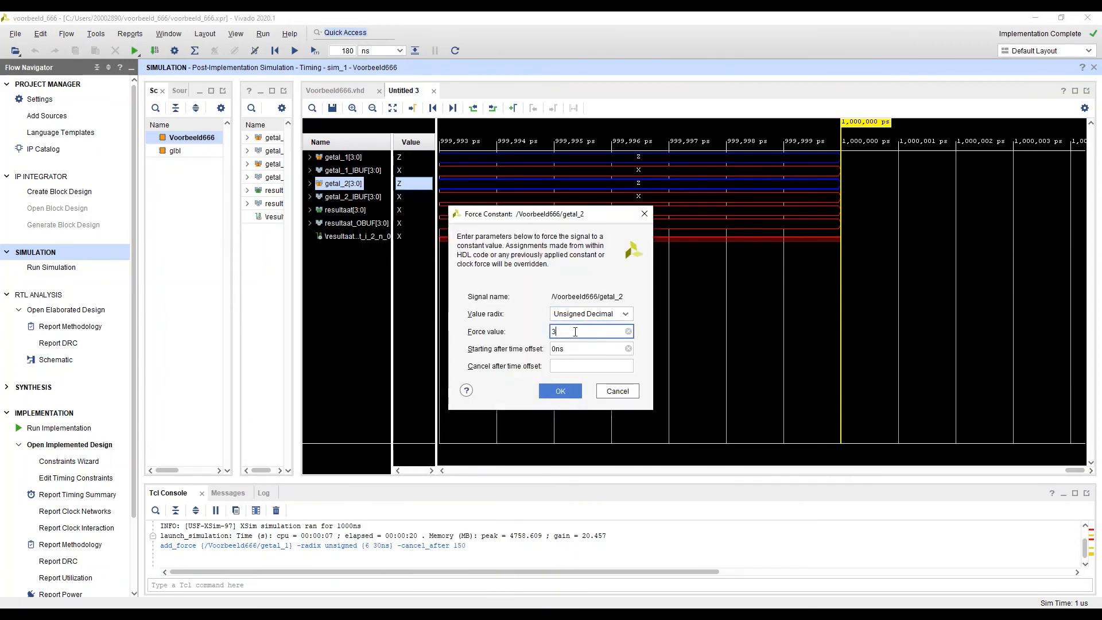
pyautogui.press('Tab')
pyautogui.press('Tab')
pyautogui.write('150')
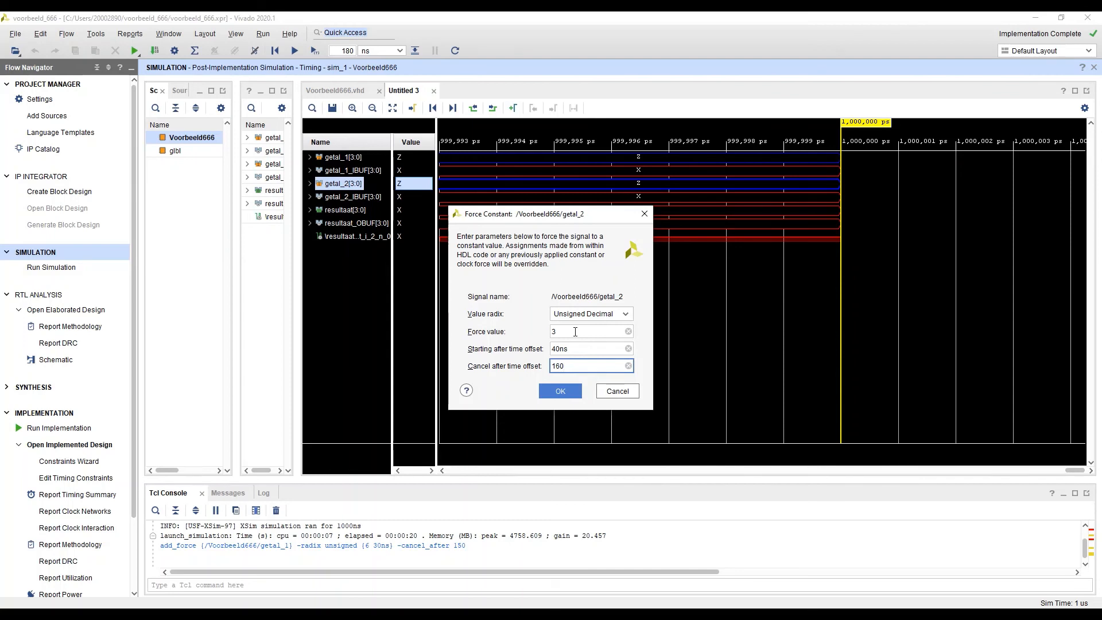
pyautogui.click(559, 391)
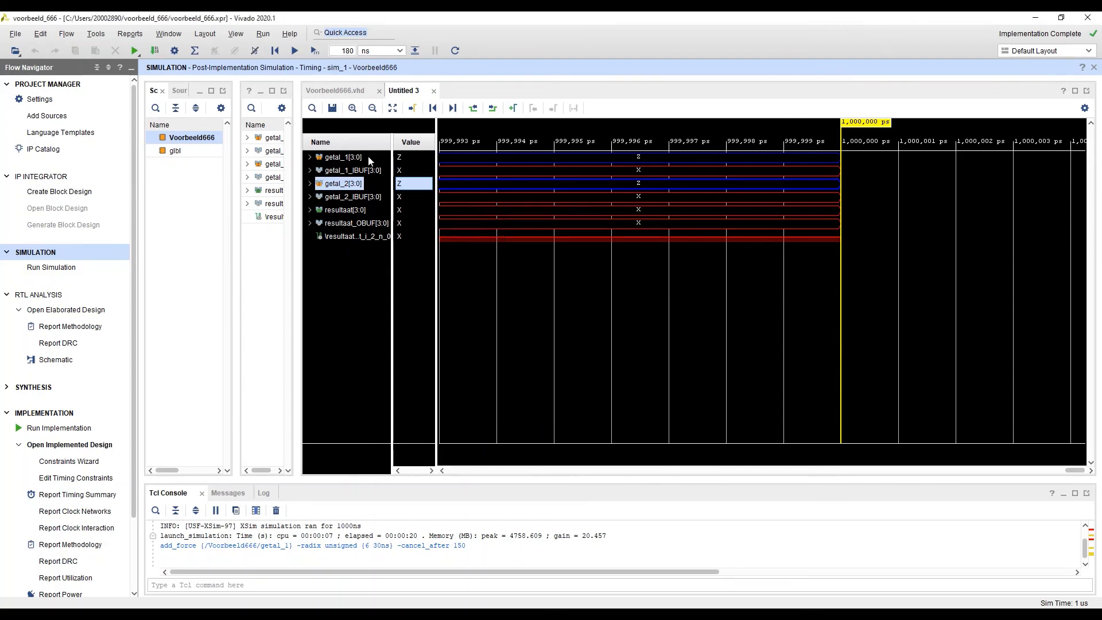
# Step: Run the simulation for 180 ns and zoom the waveform in around the cursor placed at about 1,045.7 ns
pyautogui.click(313, 51)
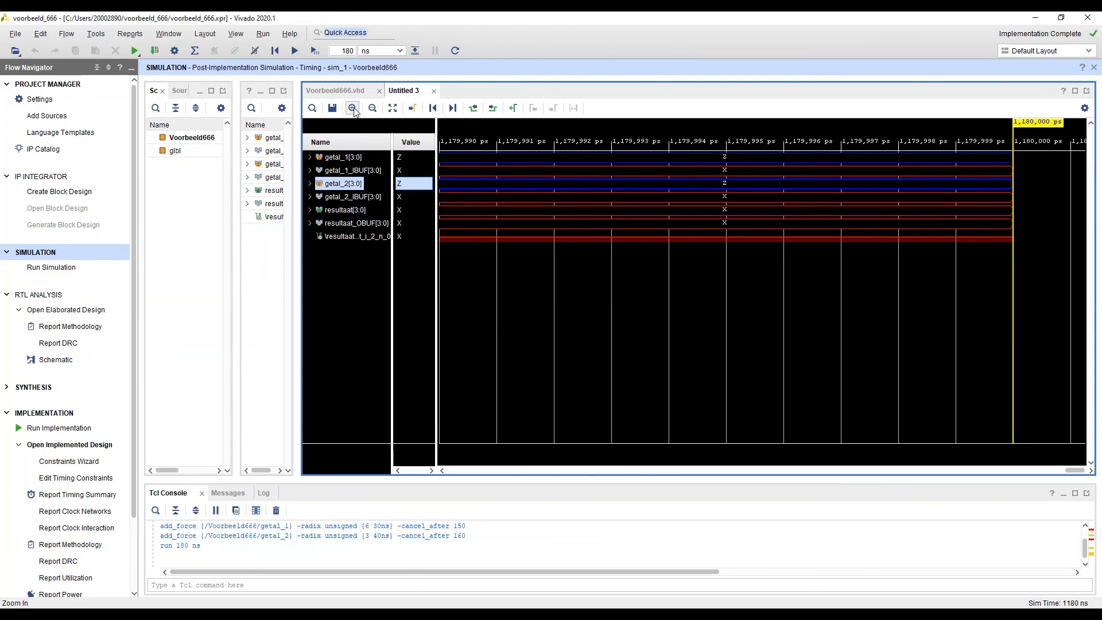
pyautogui.click(393, 108)
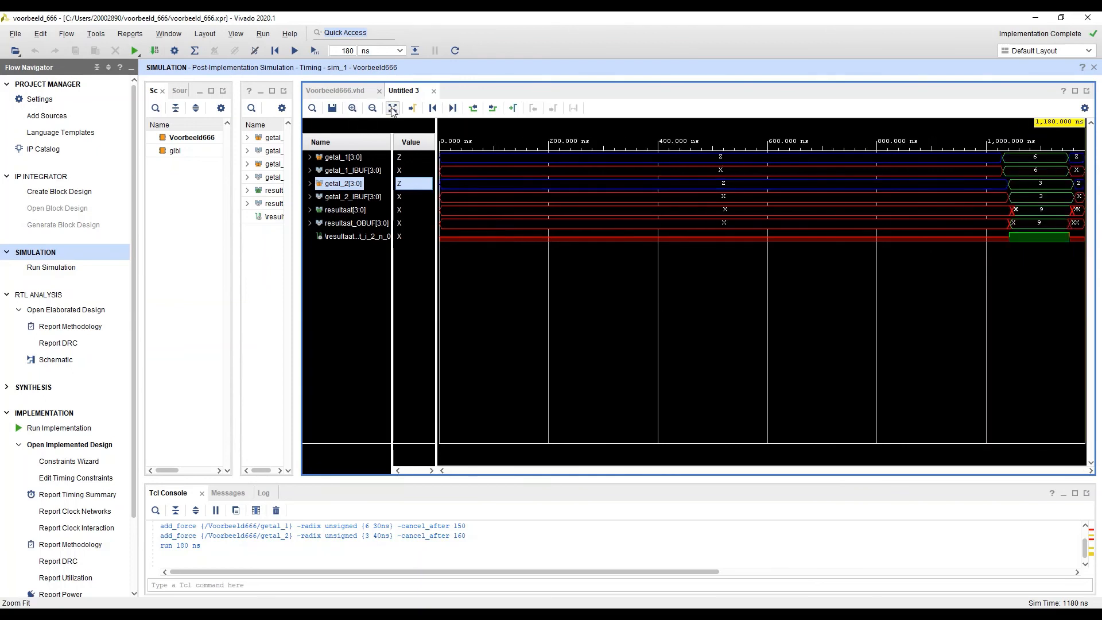
pyautogui.moveTo(1091, 138); pyautogui.dragTo(1011, 132)
pyautogui.click(353, 109)
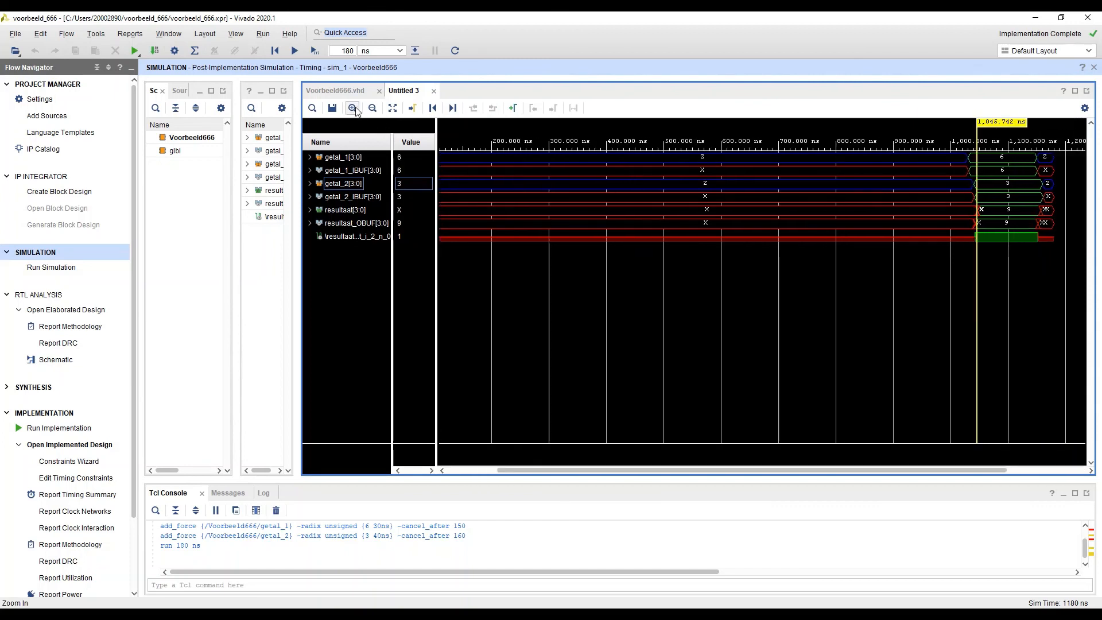
pyautogui.click(356, 108)
pyautogui.click(356, 108)
pyautogui.click(356, 108)
pyautogui.click(356, 108)
pyautogui.click(356, 108)
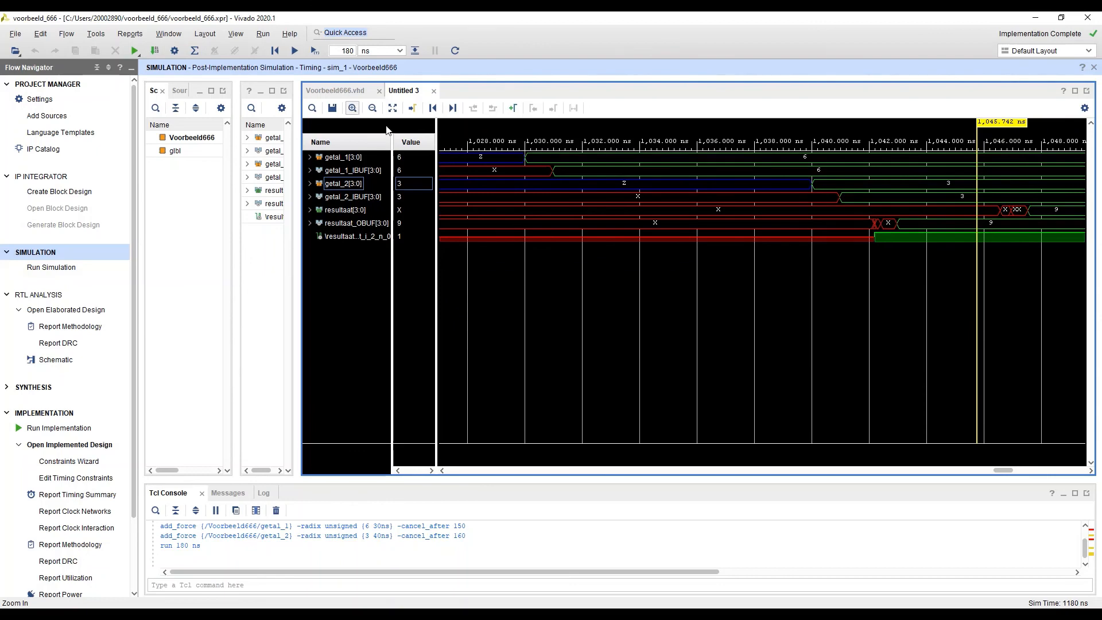
# Step: Maximize the waveform window and expand resultaat_OBUF, getal_2_IBUF, getal_1_IBUF and resultaat into their individual bits
pyautogui.click(1077, 92)
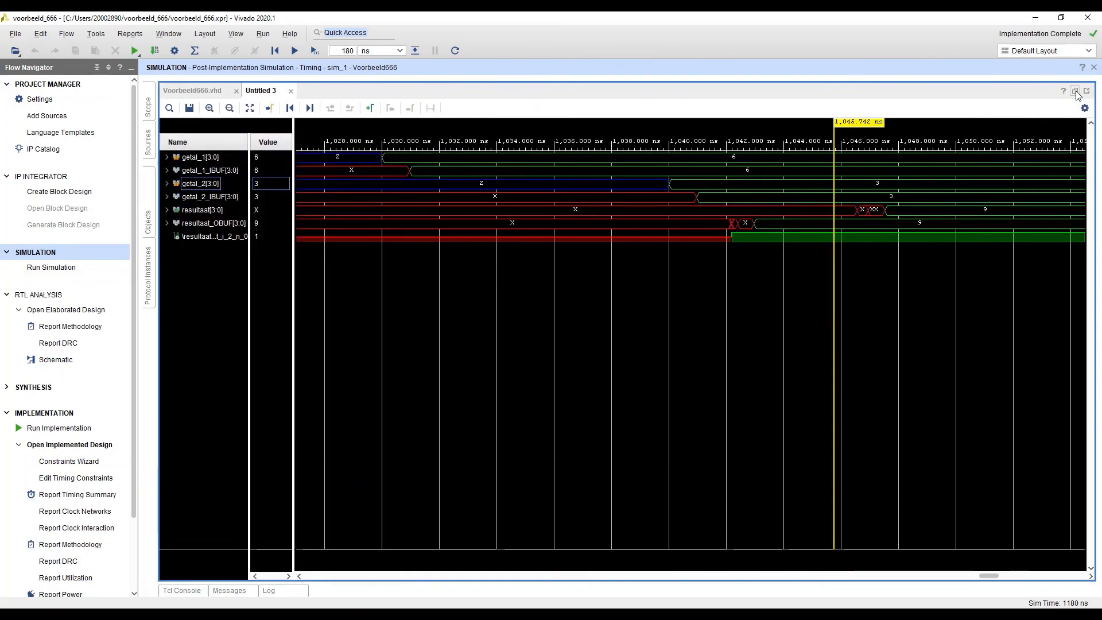
pyautogui.click(210, 108)
pyautogui.click(167, 222)
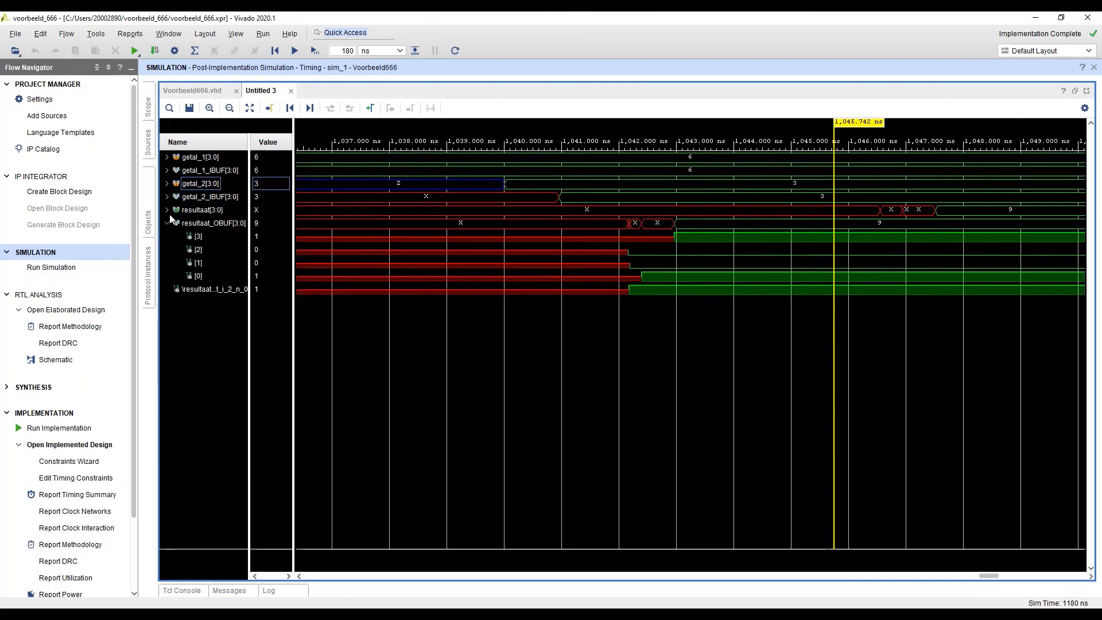
pyautogui.click(166, 196)
pyautogui.click(167, 170)
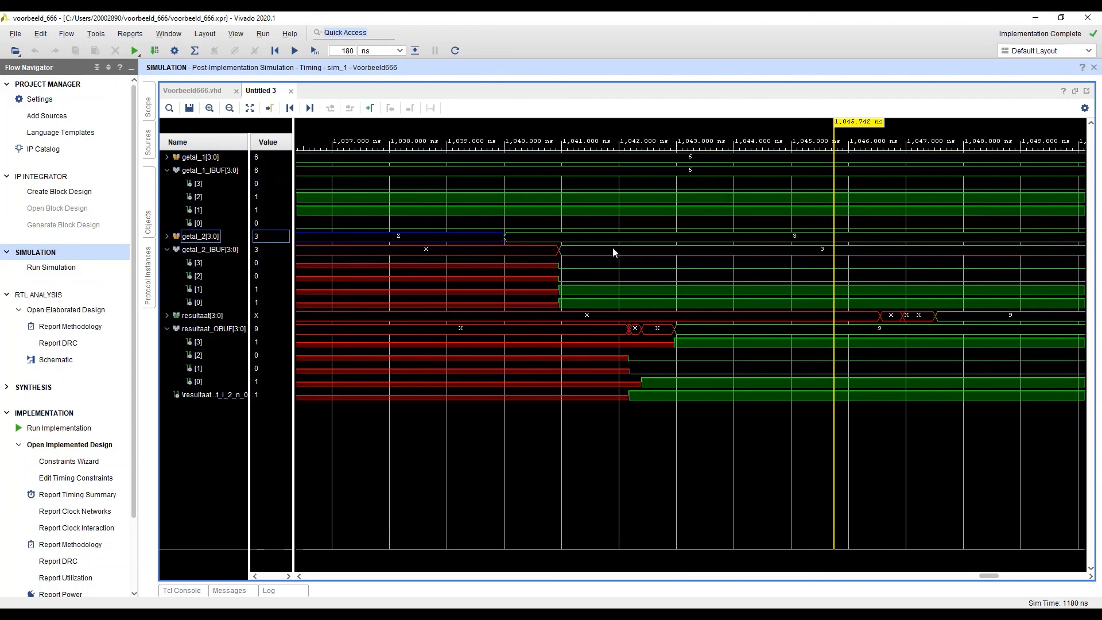
pyautogui.click(166, 315)
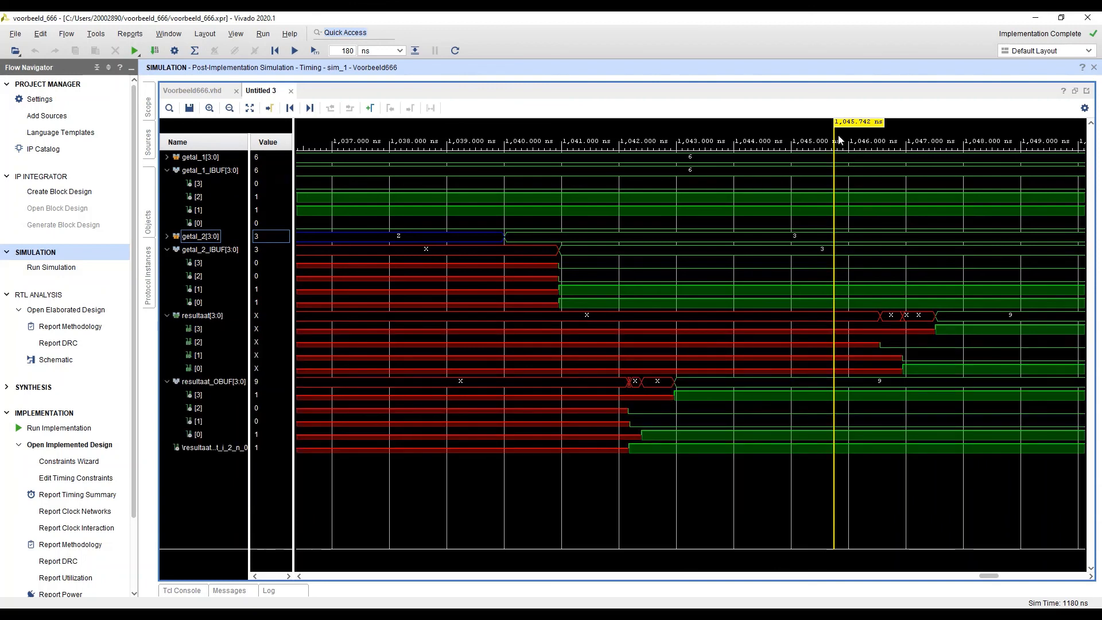
# Step: Place markers at about 1,047.49 ns and 1,040.96 ns, and move the cursor to about 1,042.97 ns to measure the output delays
pyautogui.click(935, 159)
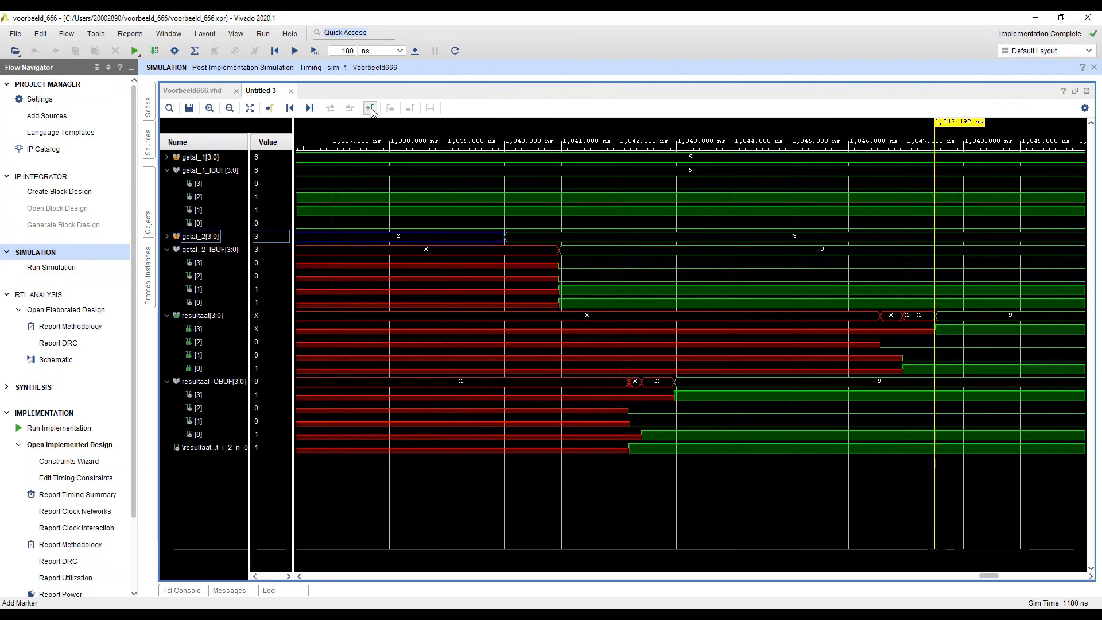
pyautogui.doubleClick(370, 109)
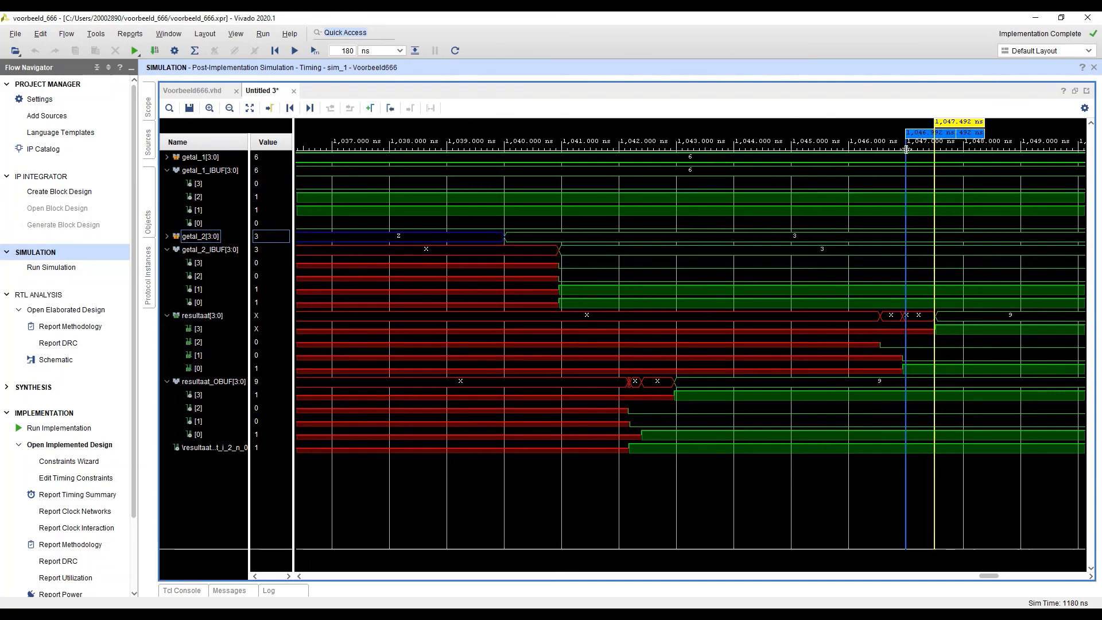
pyautogui.moveTo(906, 148); pyautogui.dragTo(560, 146)
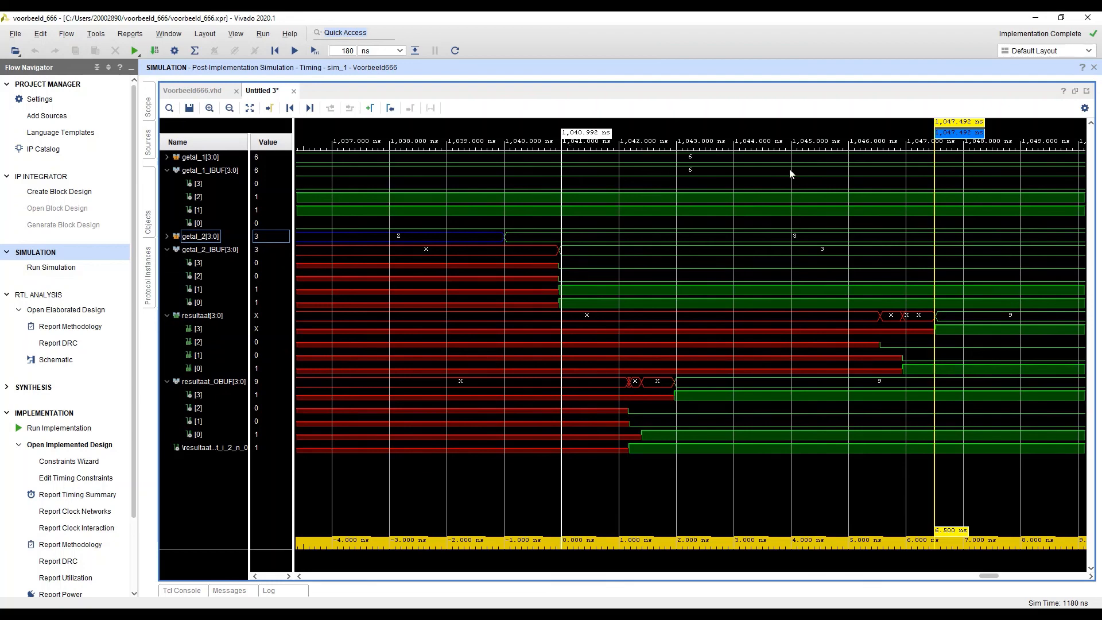
pyautogui.moveTo(935, 149)
pyautogui.mouseDown()
pyautogui.moveTo(663, 150)
pyautogui.moveTo(685, 150)
pyautogui.mouseUp()
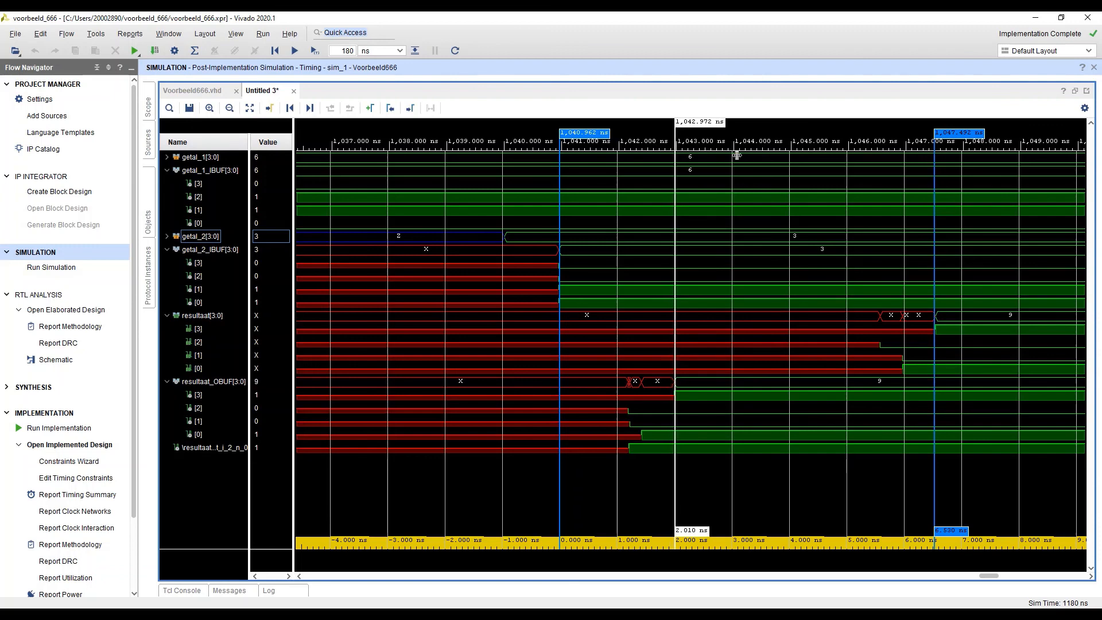